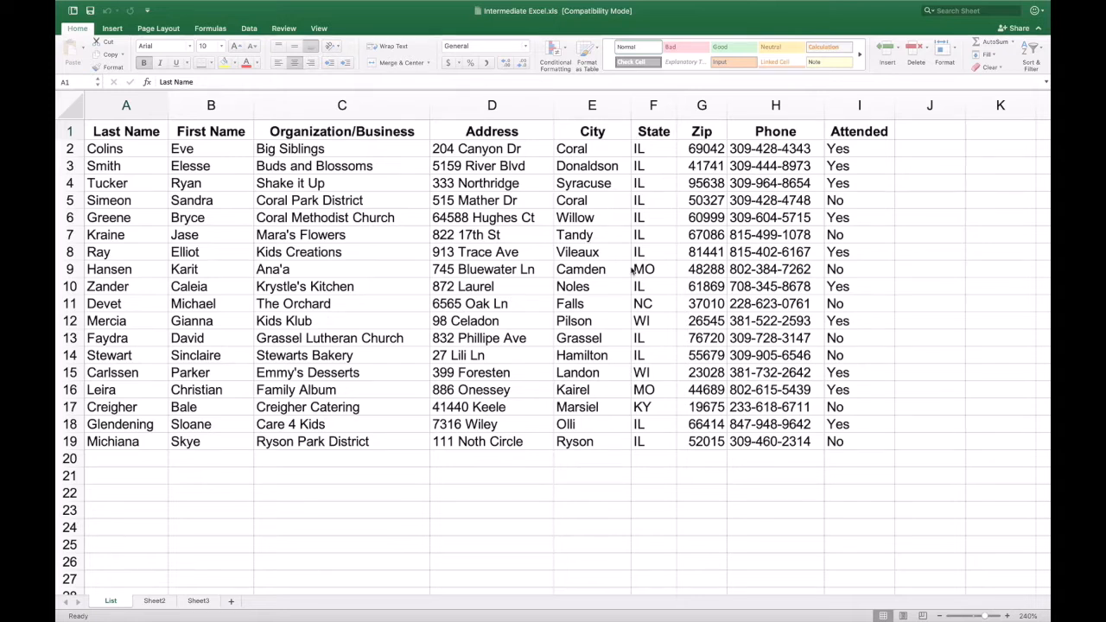
Try selecting row 3 and columns A and B, then return to cell A1
key(Down)
key(Down)
key(Right)
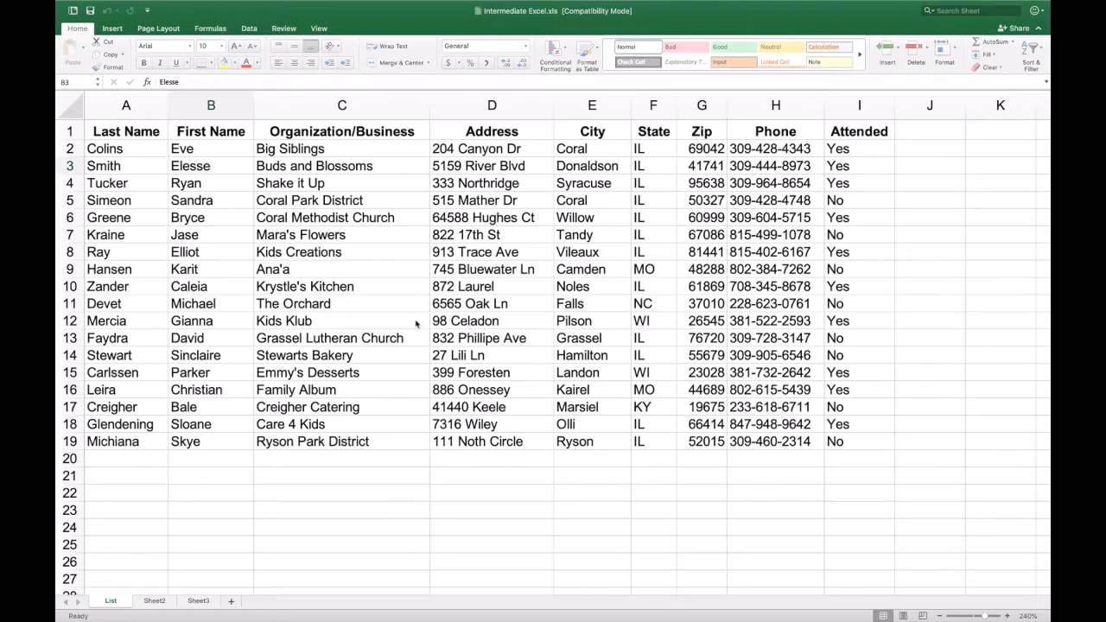
click(74, 150)
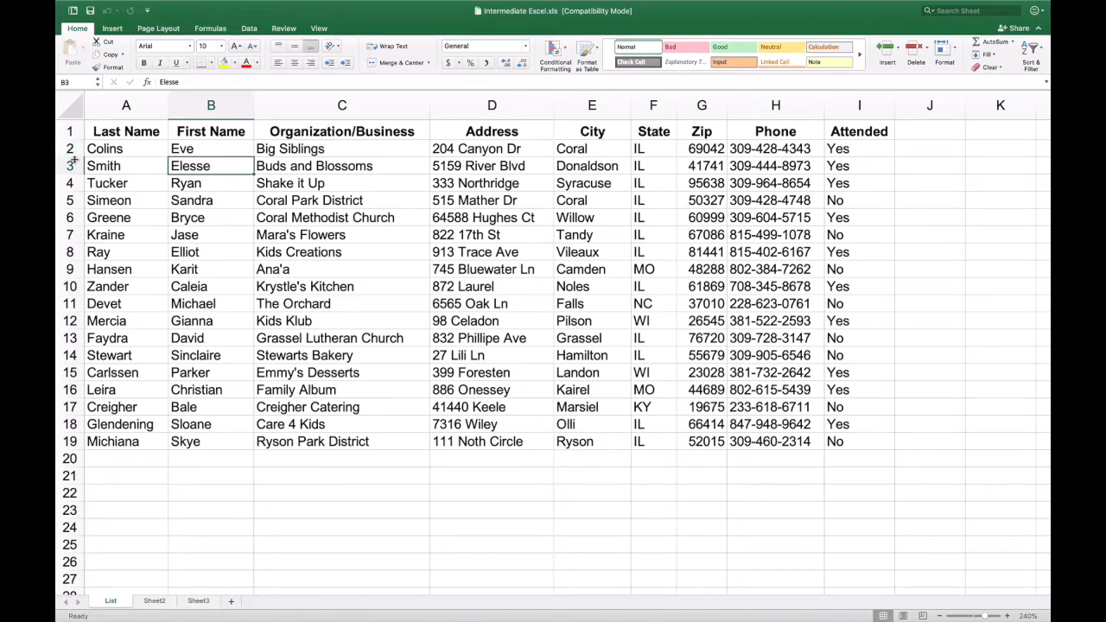
click(75, 165)
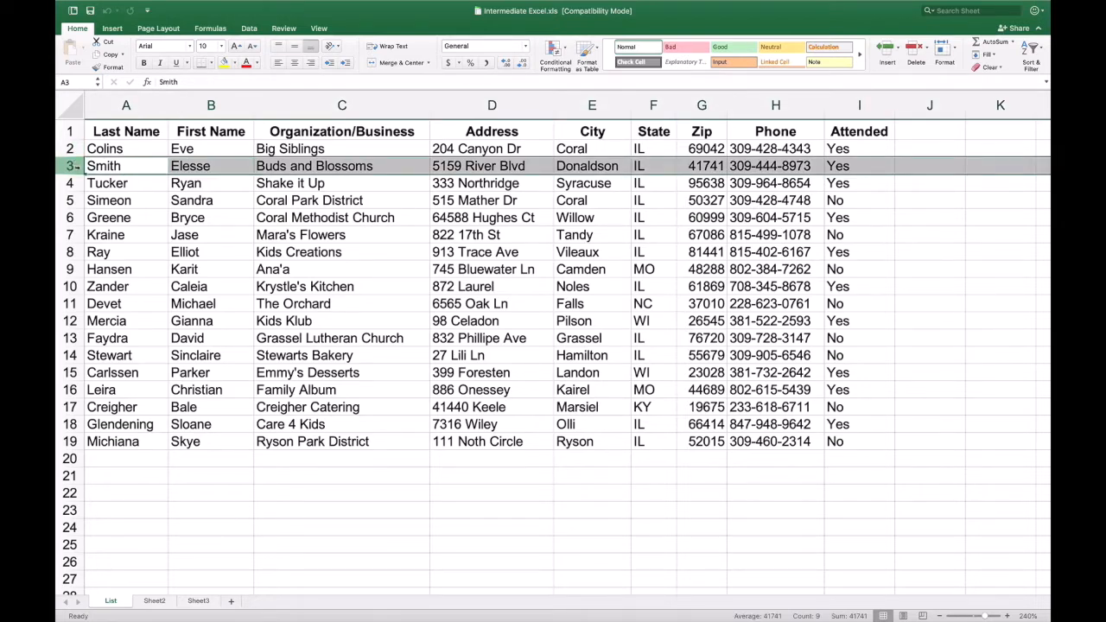
click(138, 104)
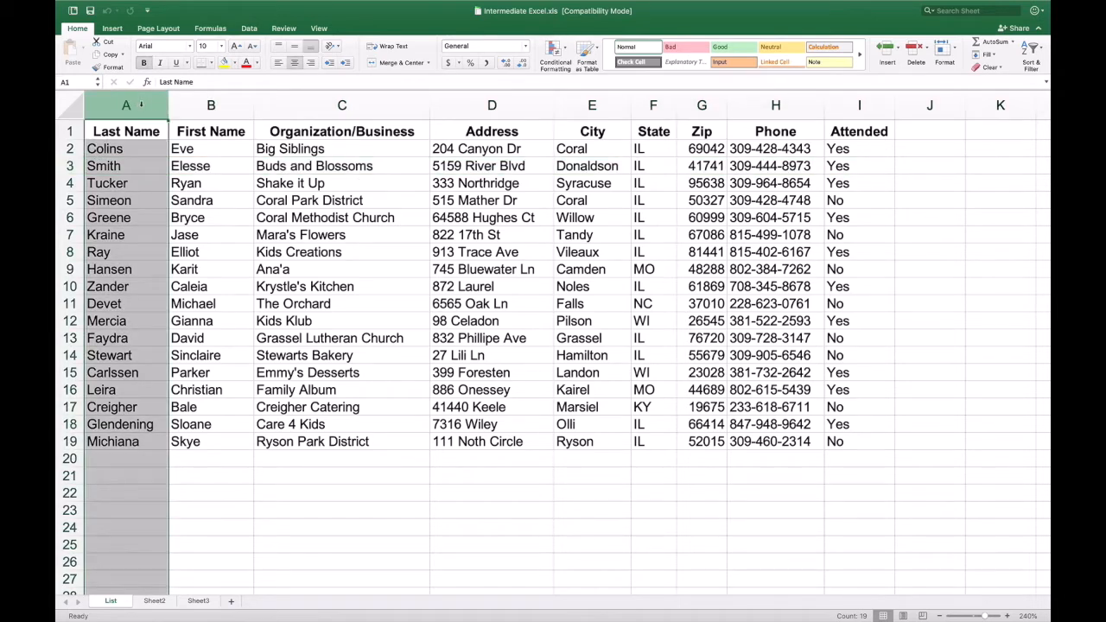
click(211, 105)
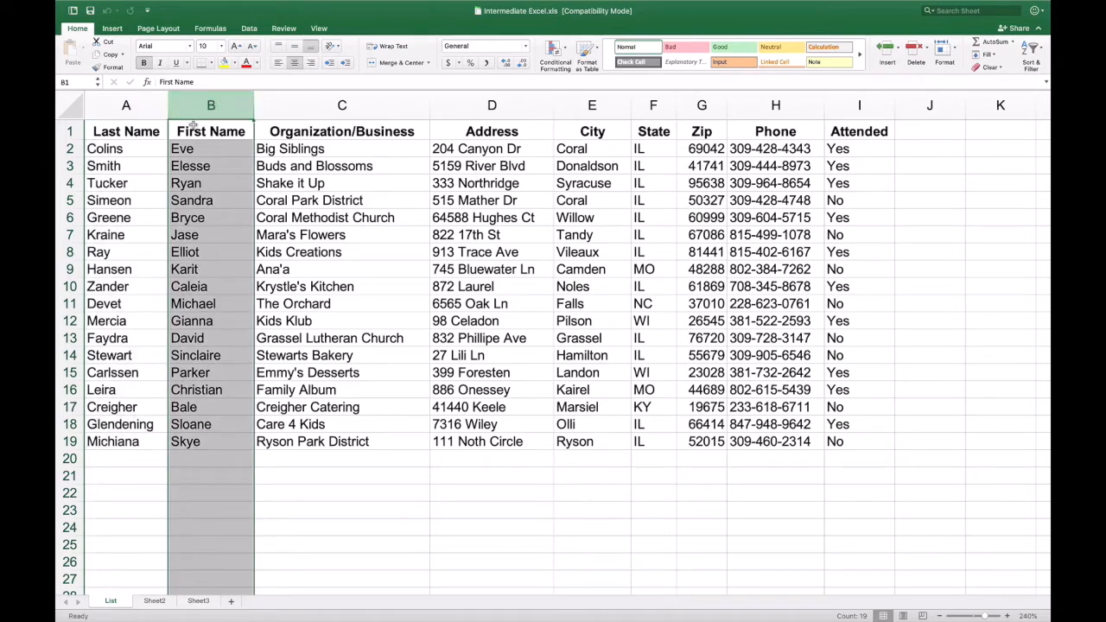
click(156, 137)
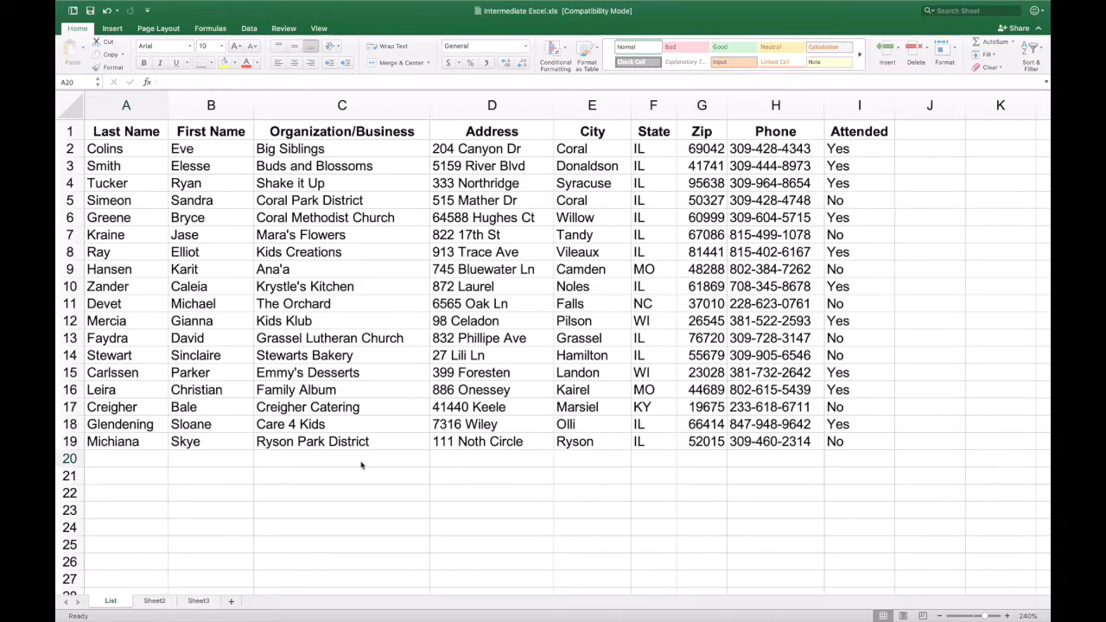
In row 20, enter the contact's last and first name, Bussy Bike Shop, and phone number
click(135, 463)
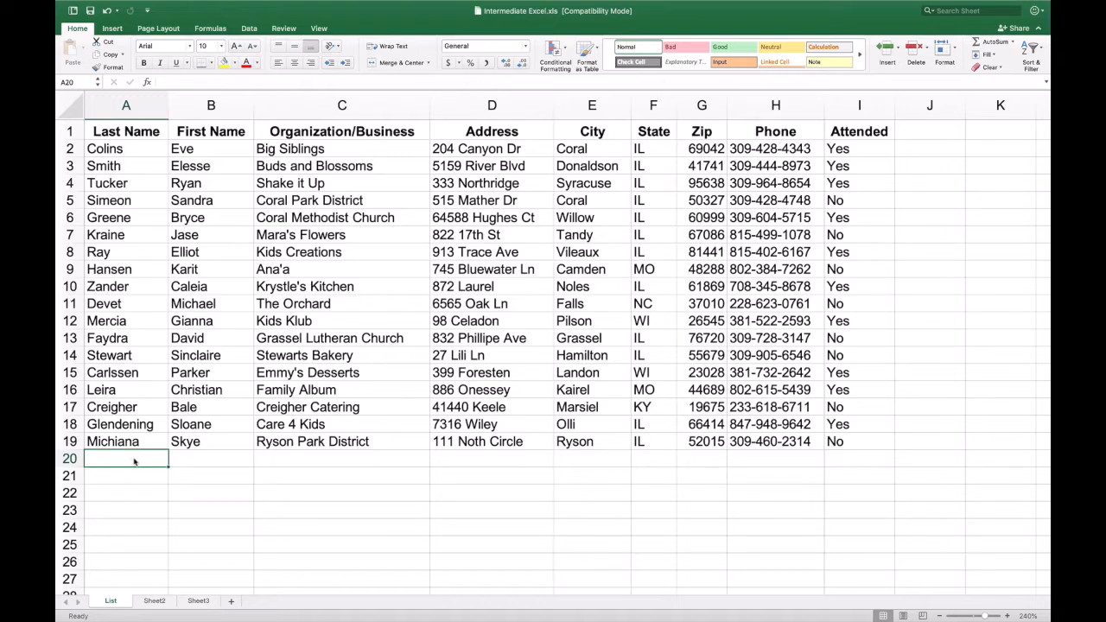
text(Alaria)
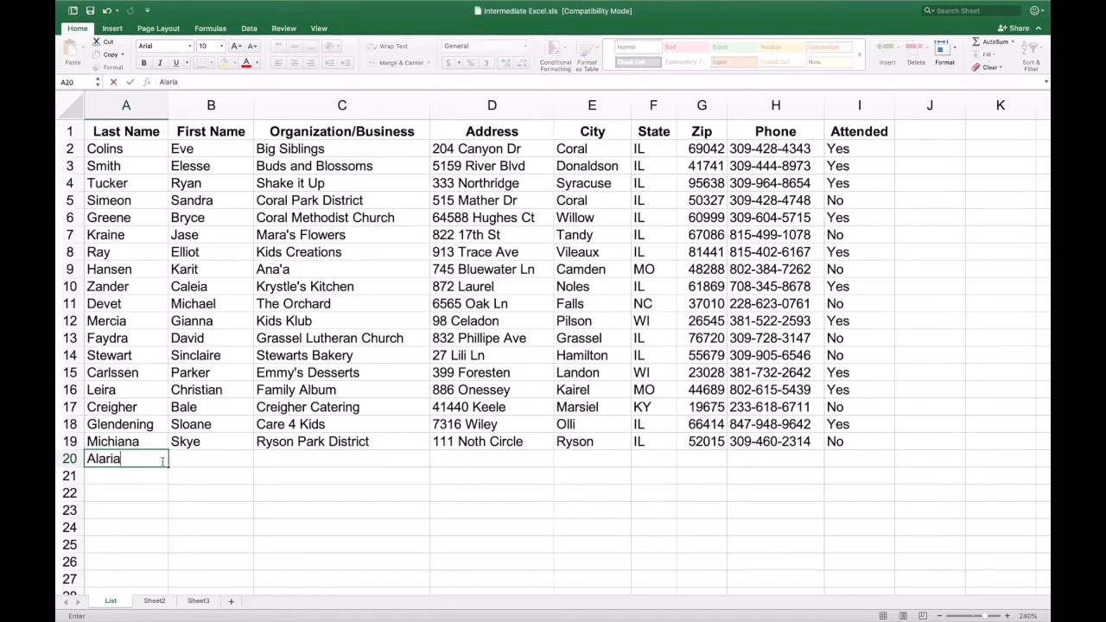
key(Tab)
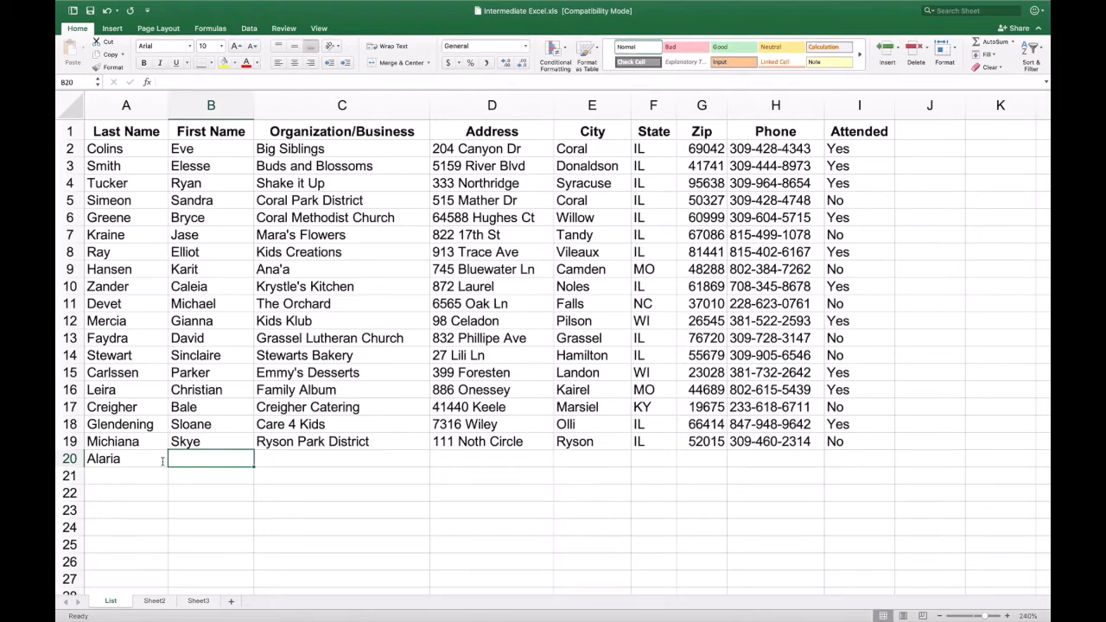
text(Vaughan)
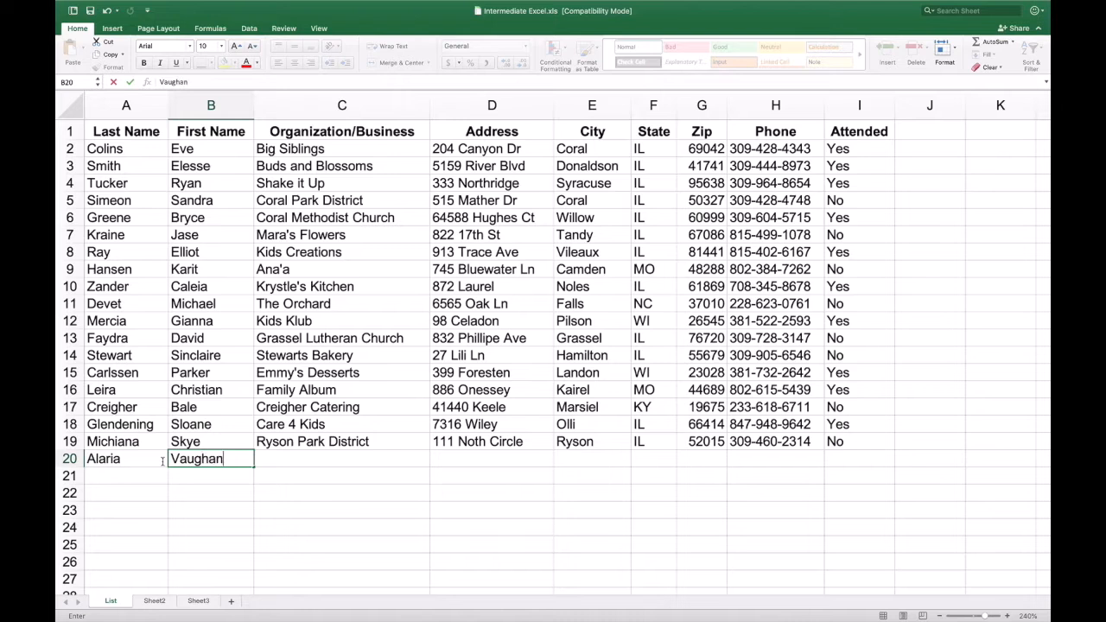
key(Tab)
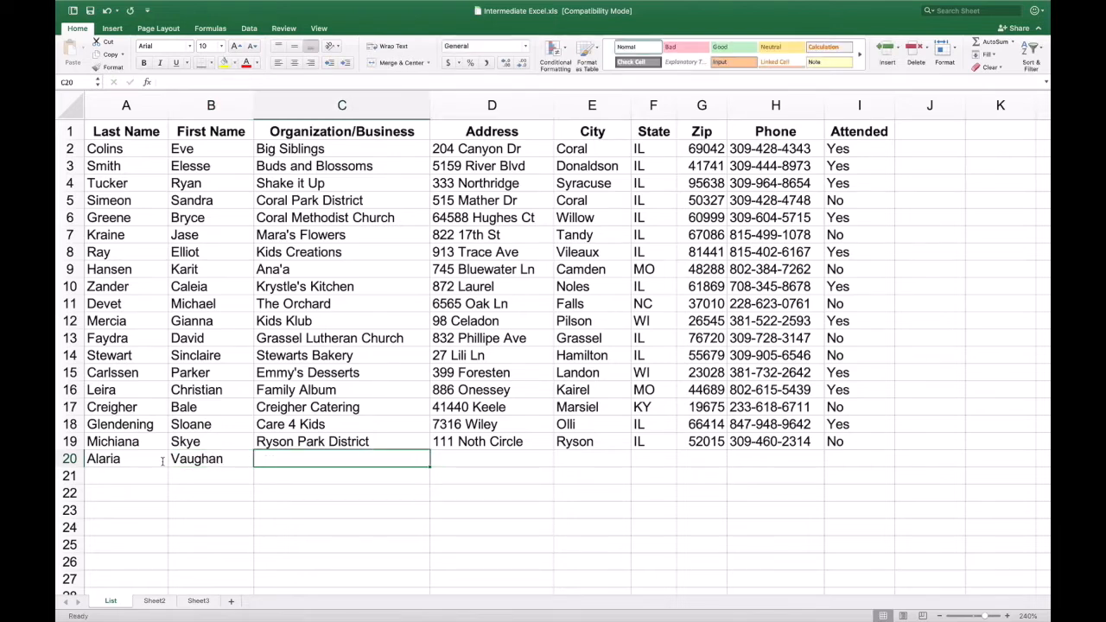
text(Bu)
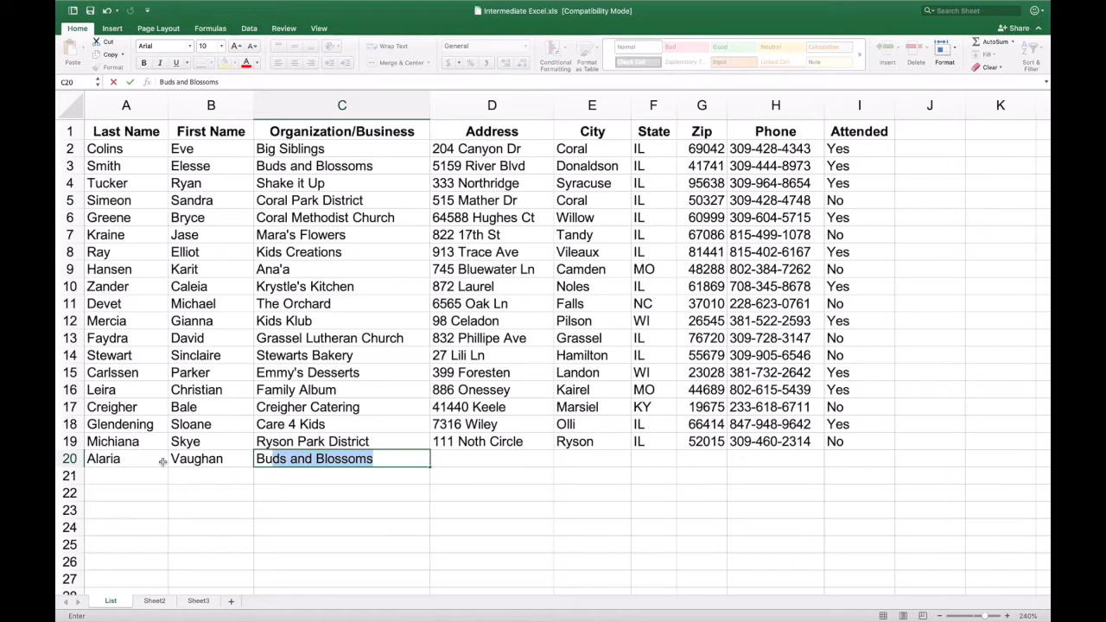
text(us)
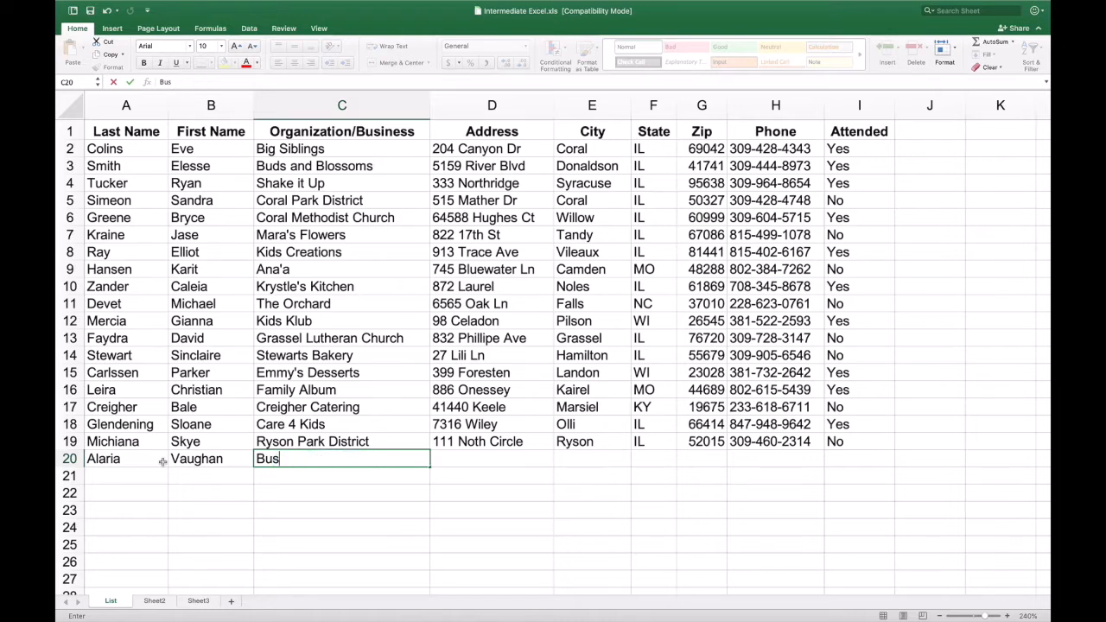
text(sy Bike Shop)
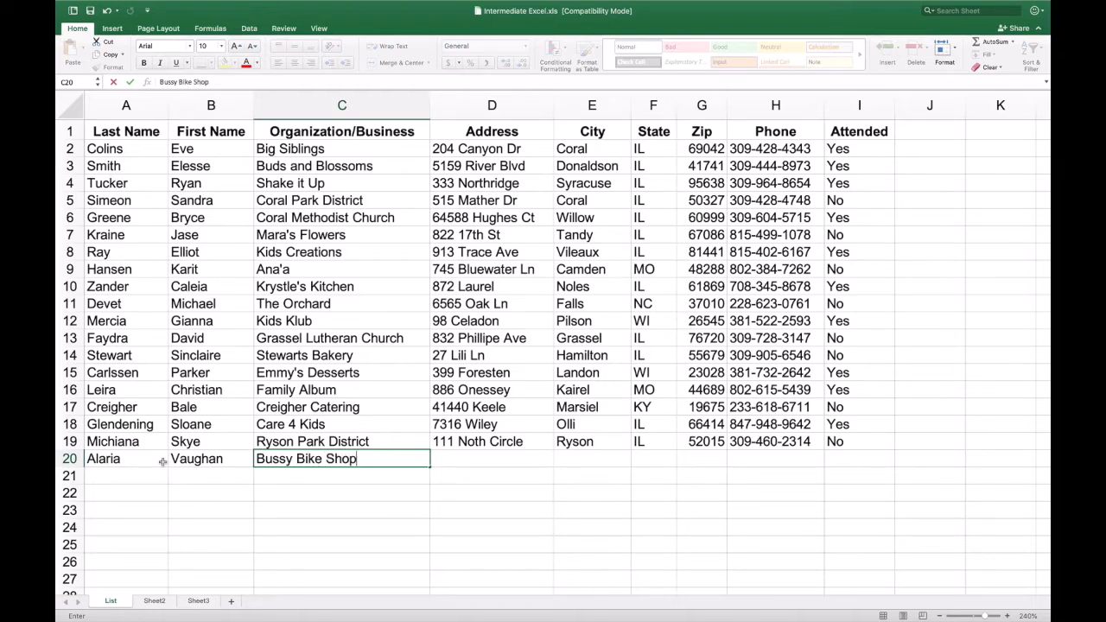
key(Tab)
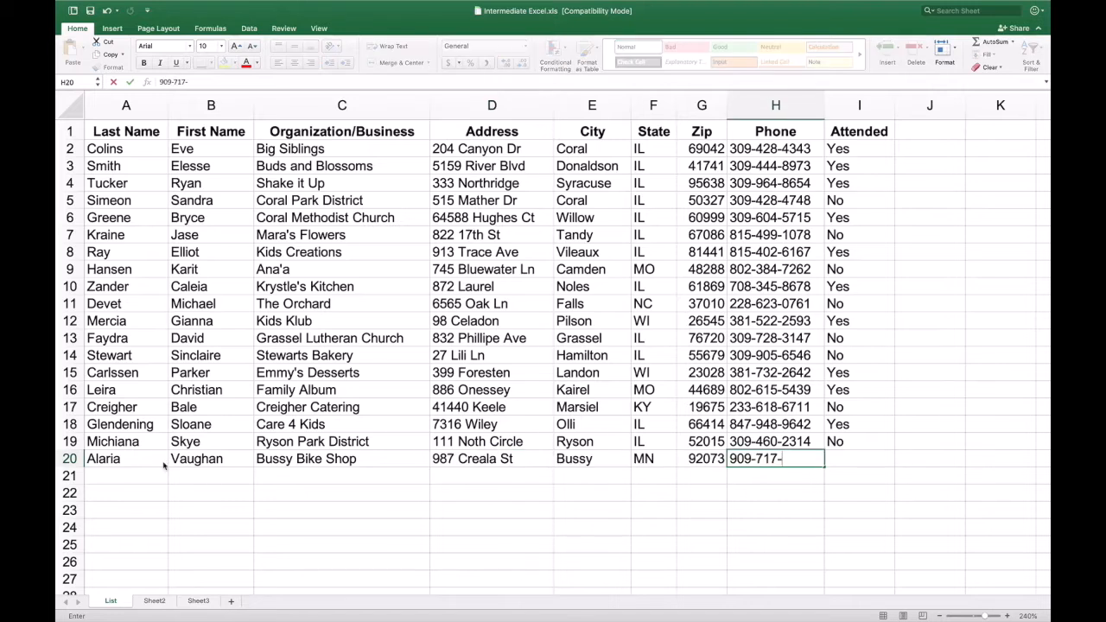
text(6228)
key(Tab)
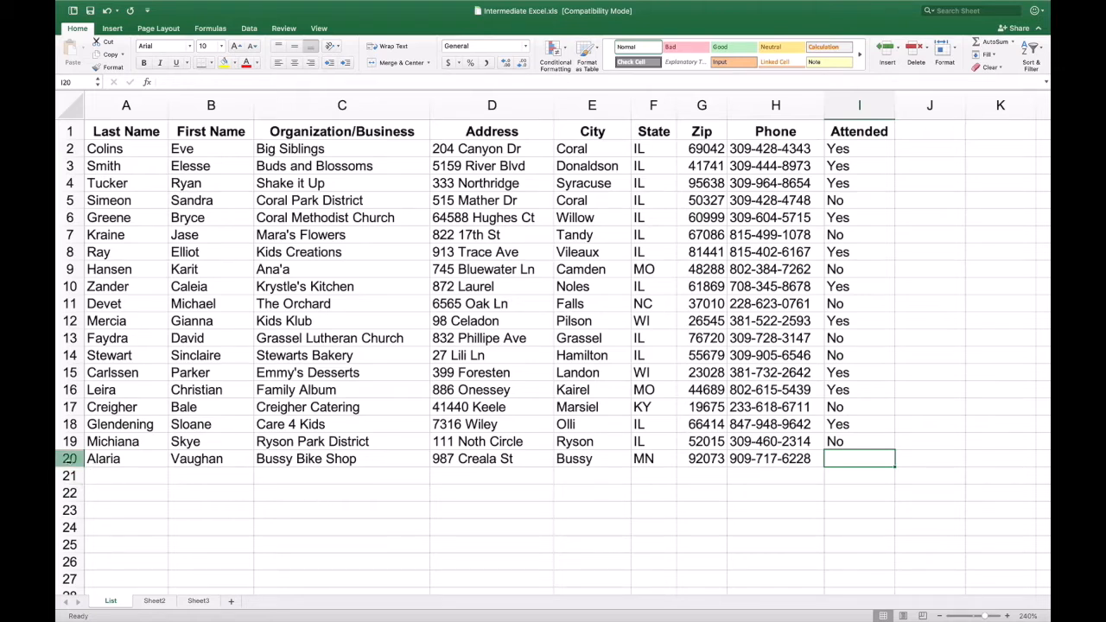
right_click(69, 459)
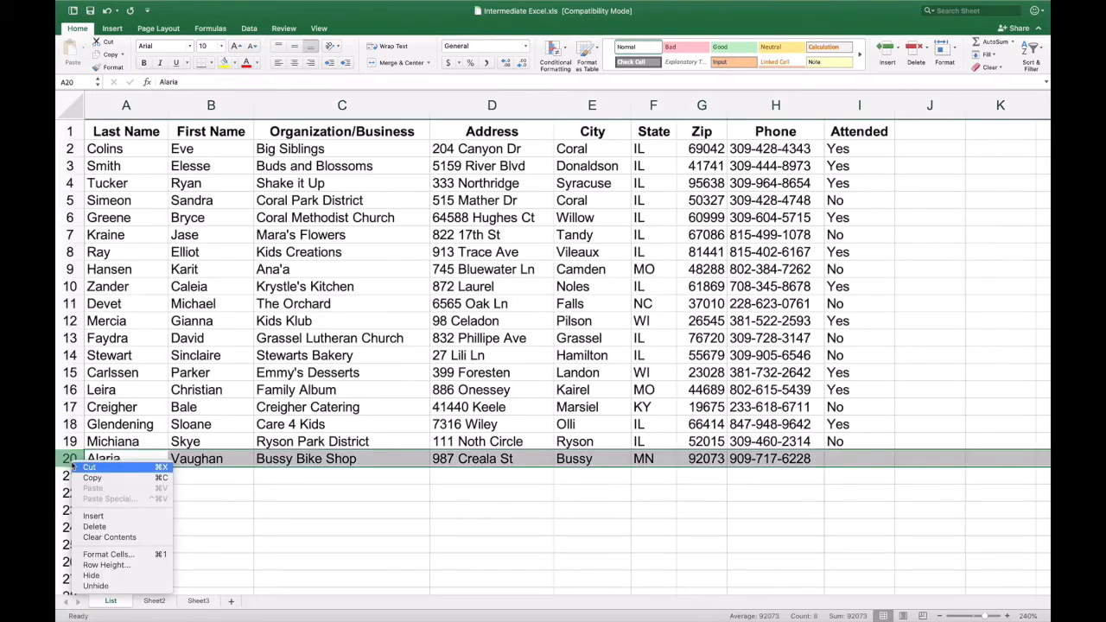
click(93, 516)
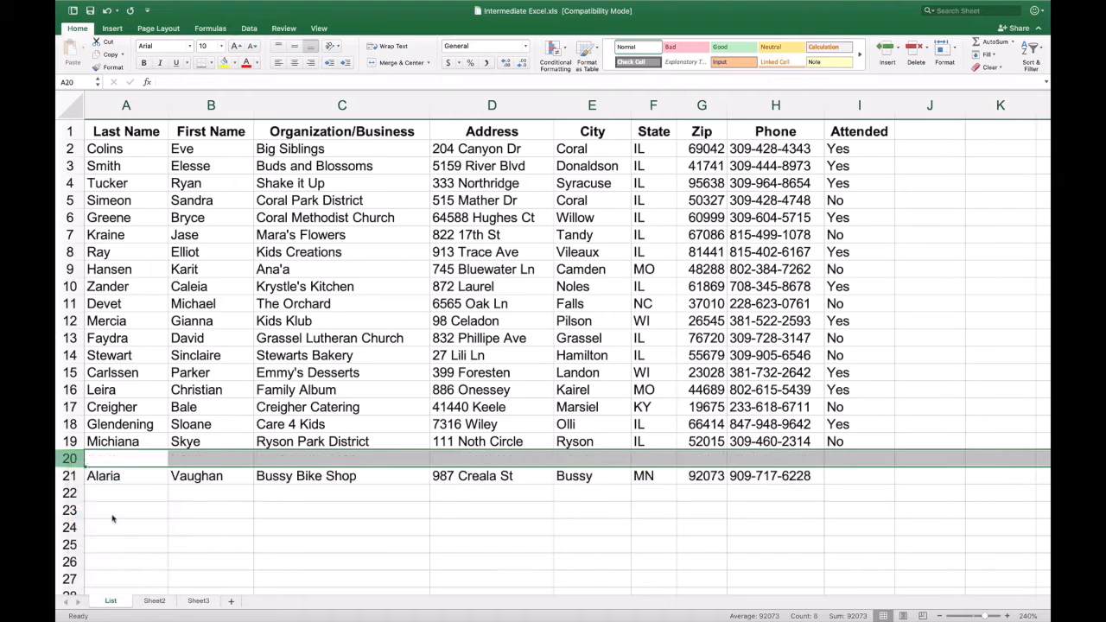
click(134, 476)
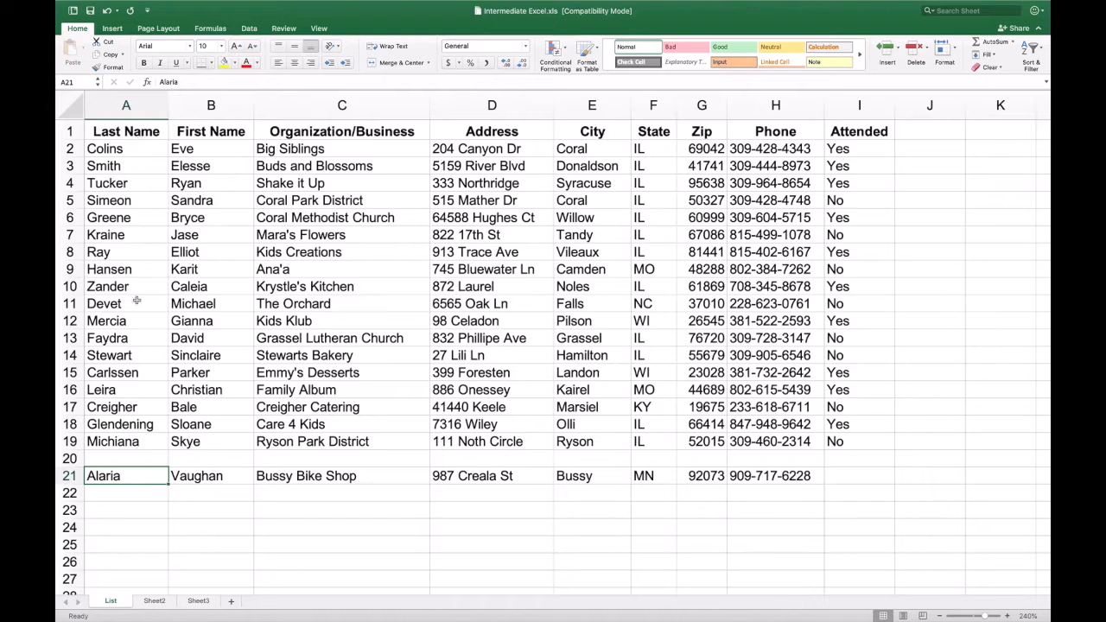
click(70, 441)
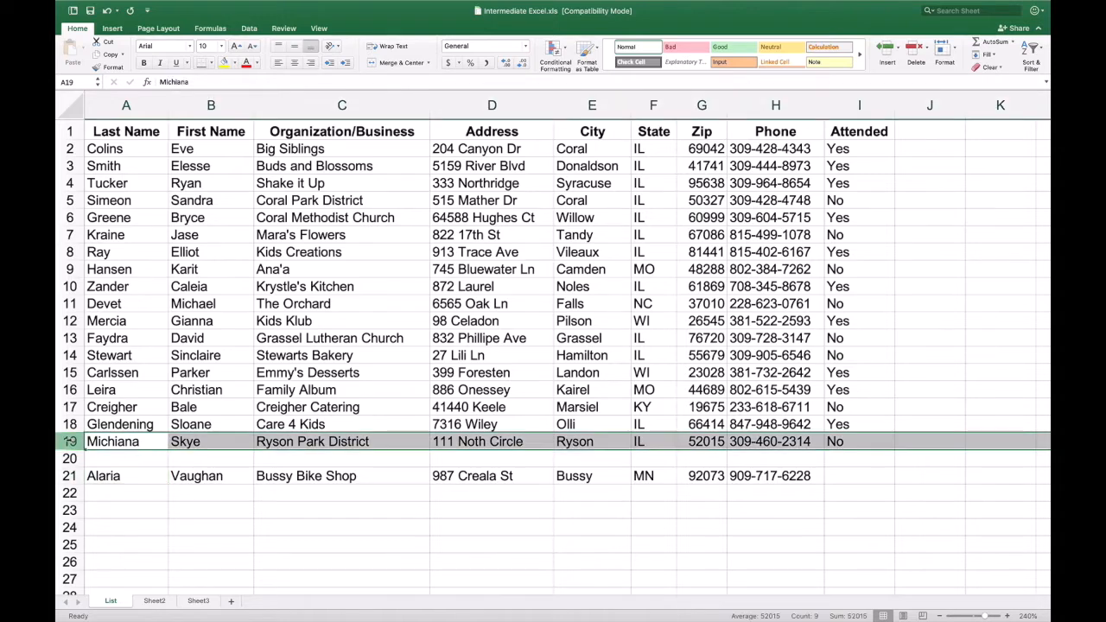
click(60, 476)
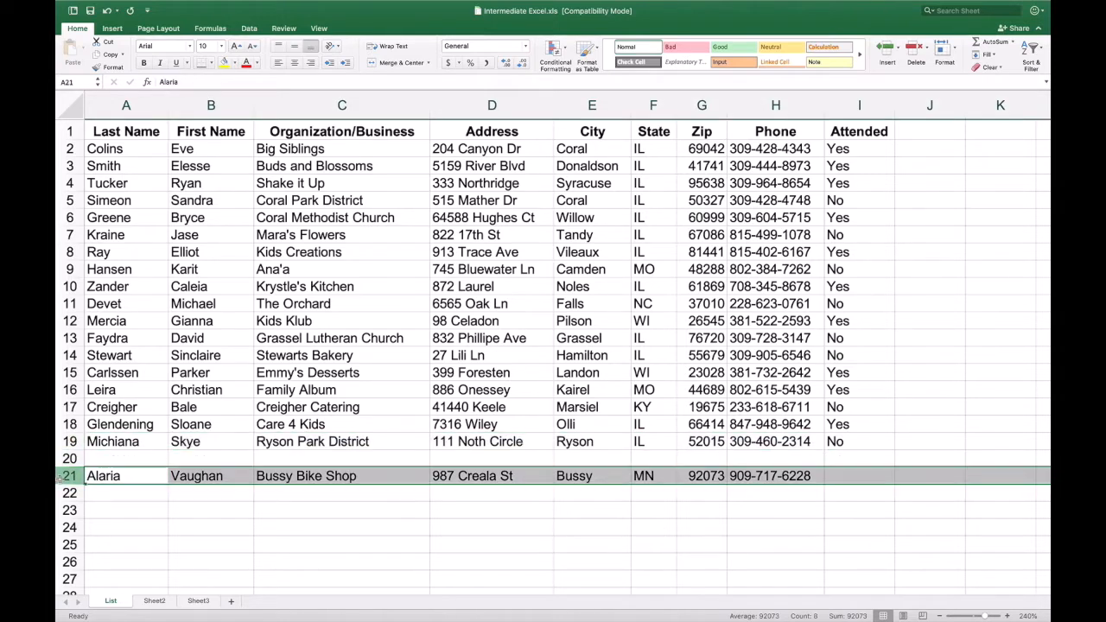
click(67, 457)
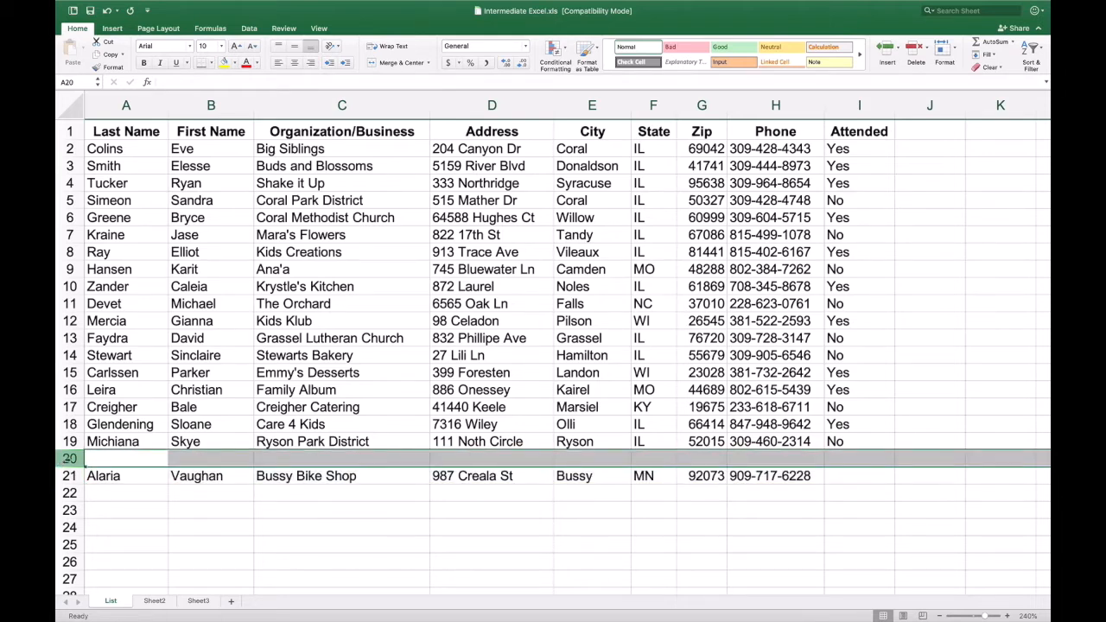
right_click(69, 458)
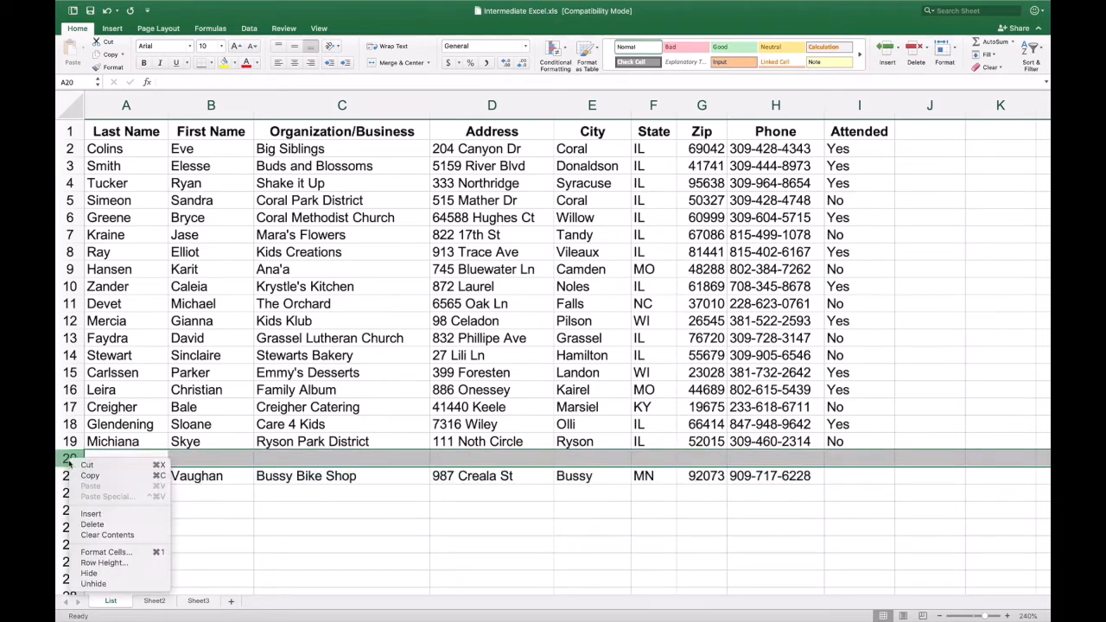
click(99, 524)
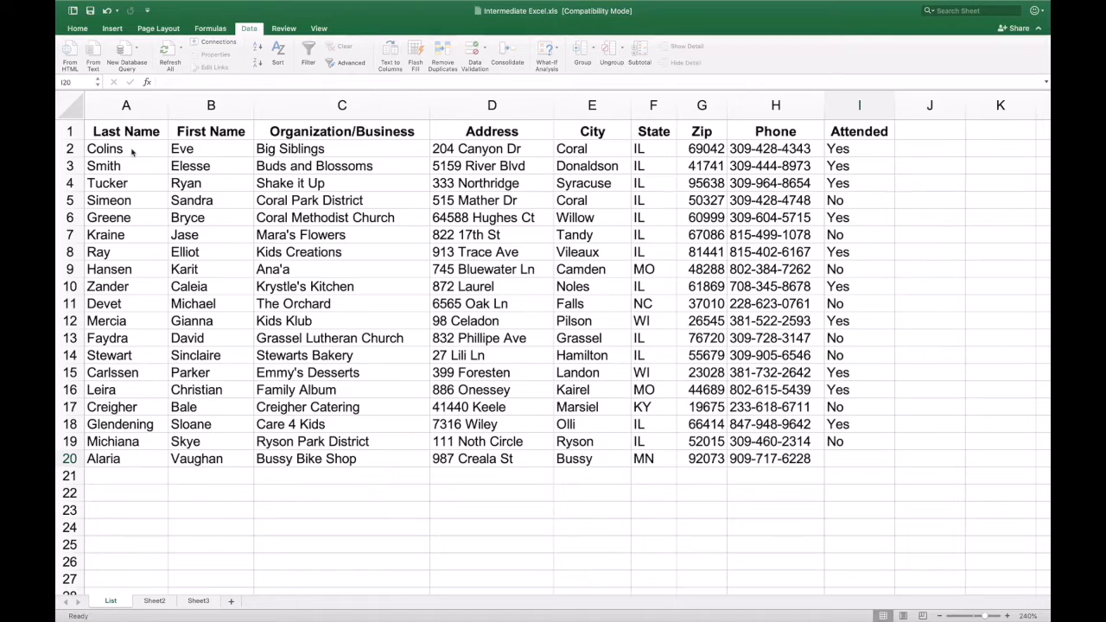
Sort the contact rows A to Z by Last Name from cell A2
click(131, 150)
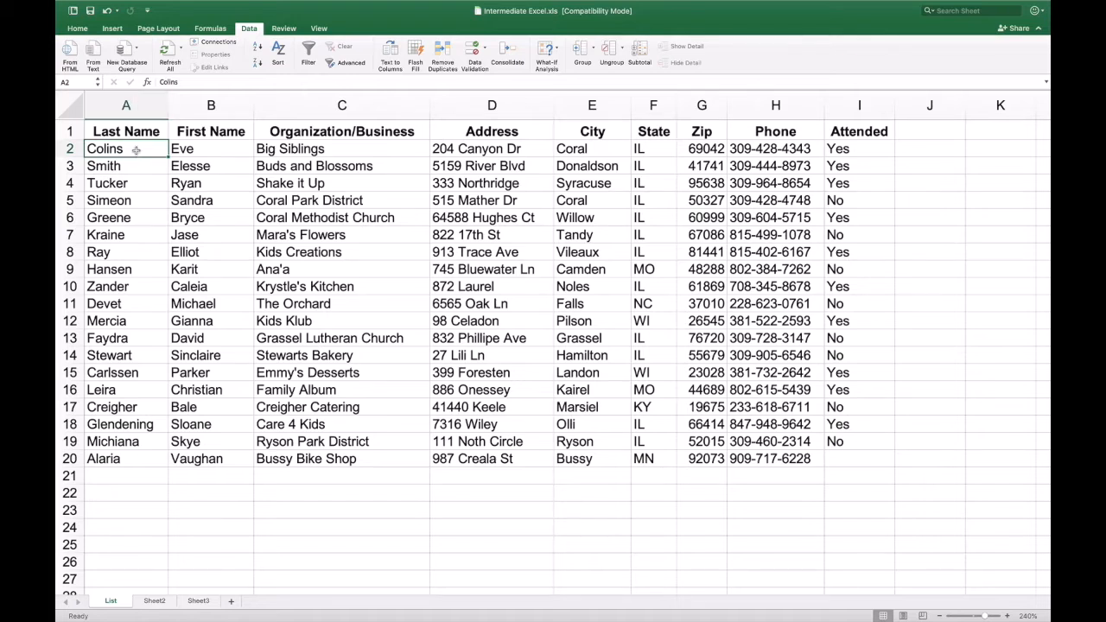
right_click(135, 150)
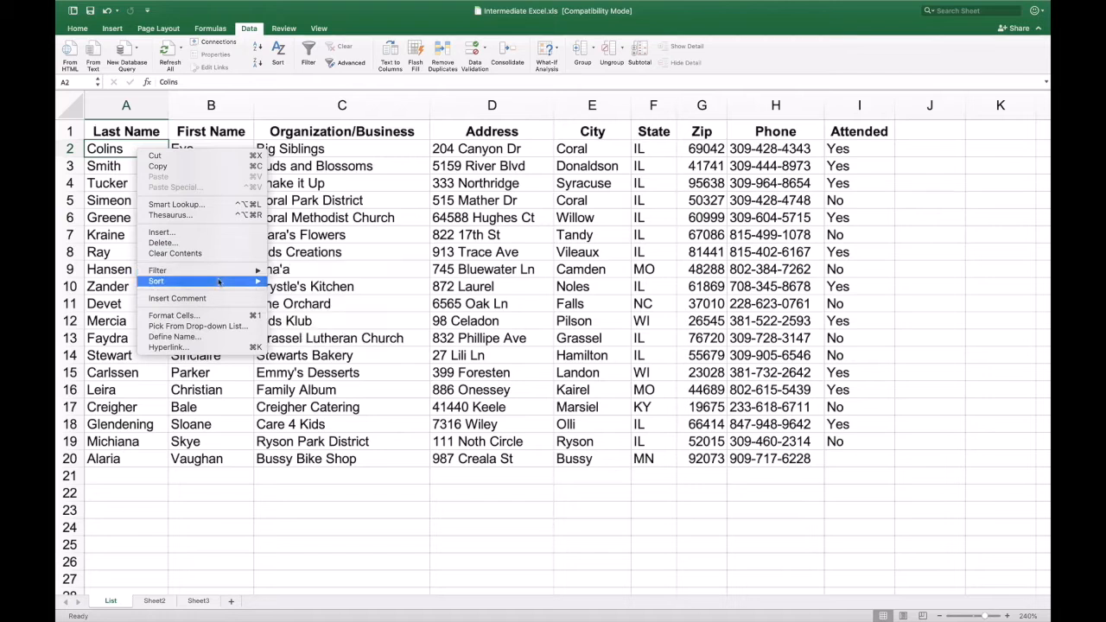
mouse_move(219, 281)
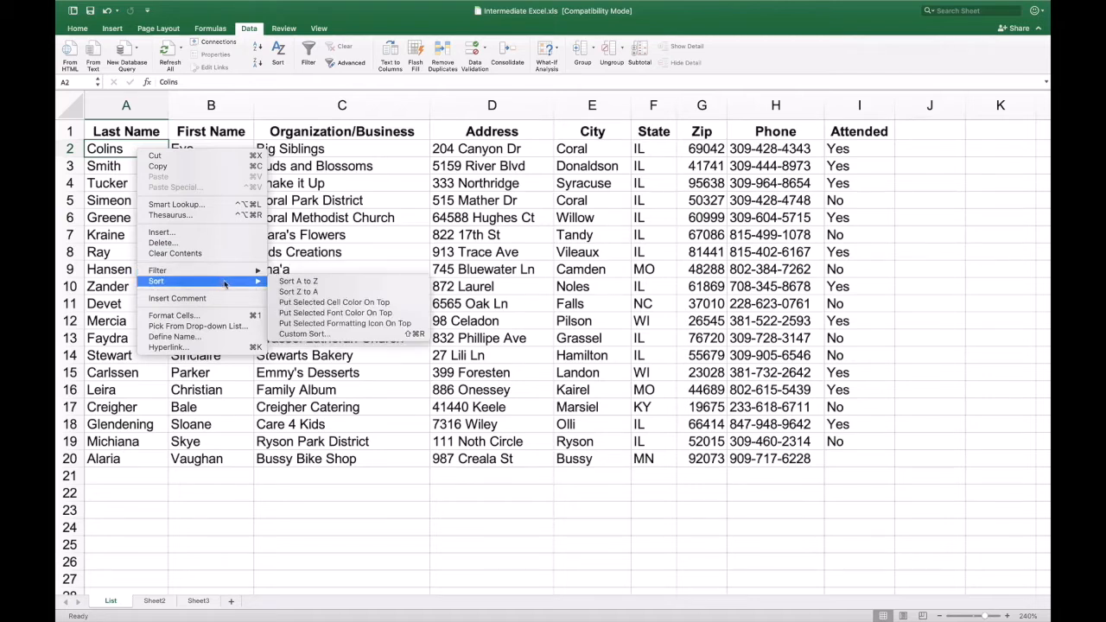
click(285, 282)
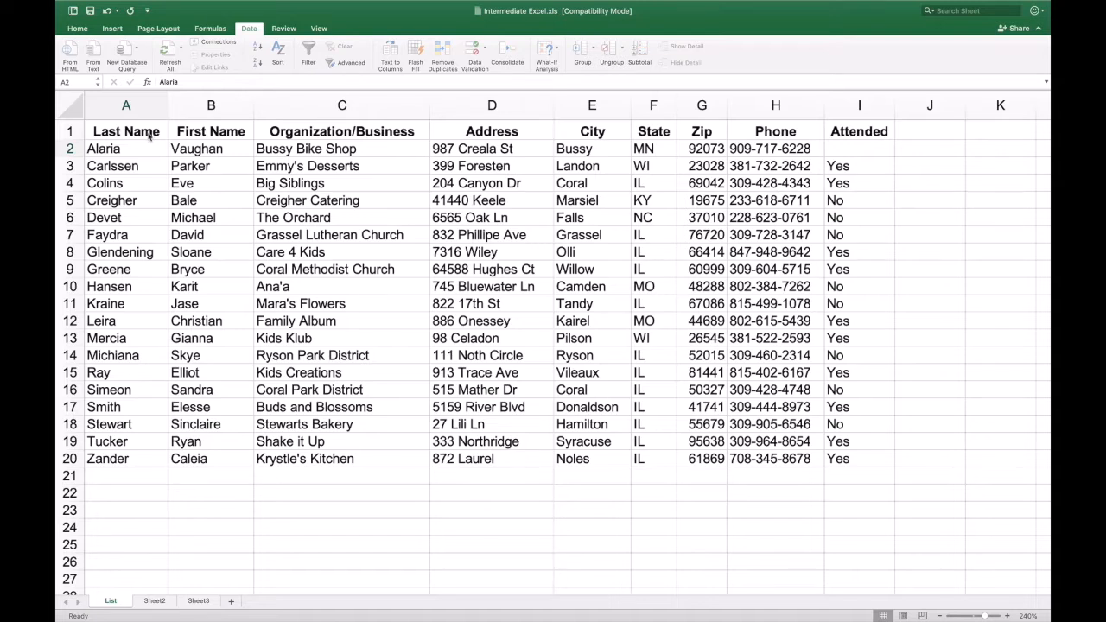
click(143, 135)
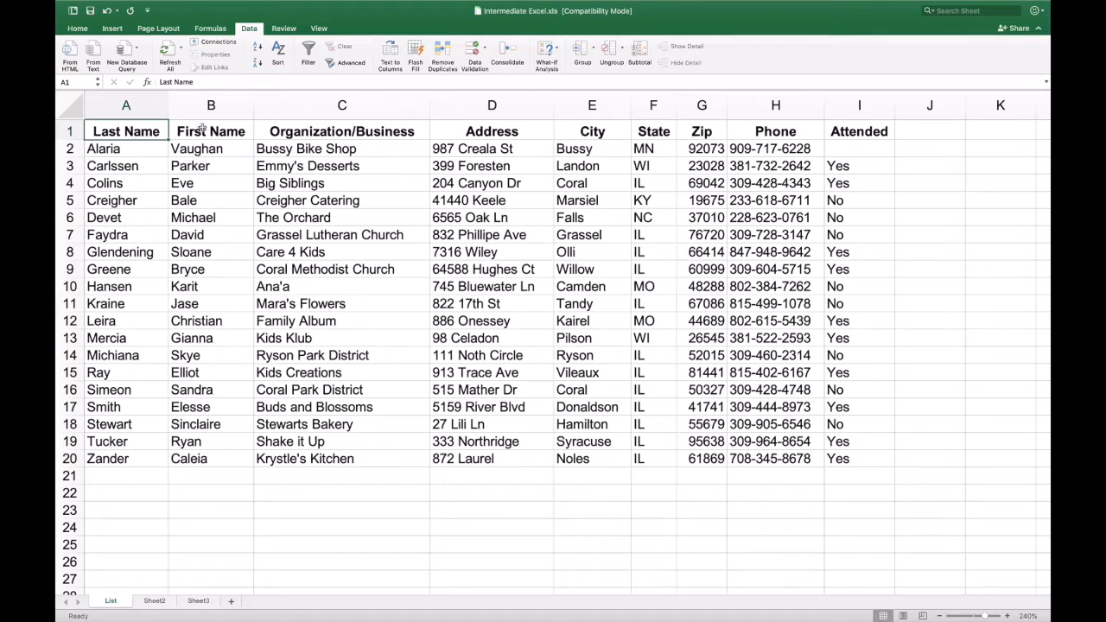
click(140, 149)
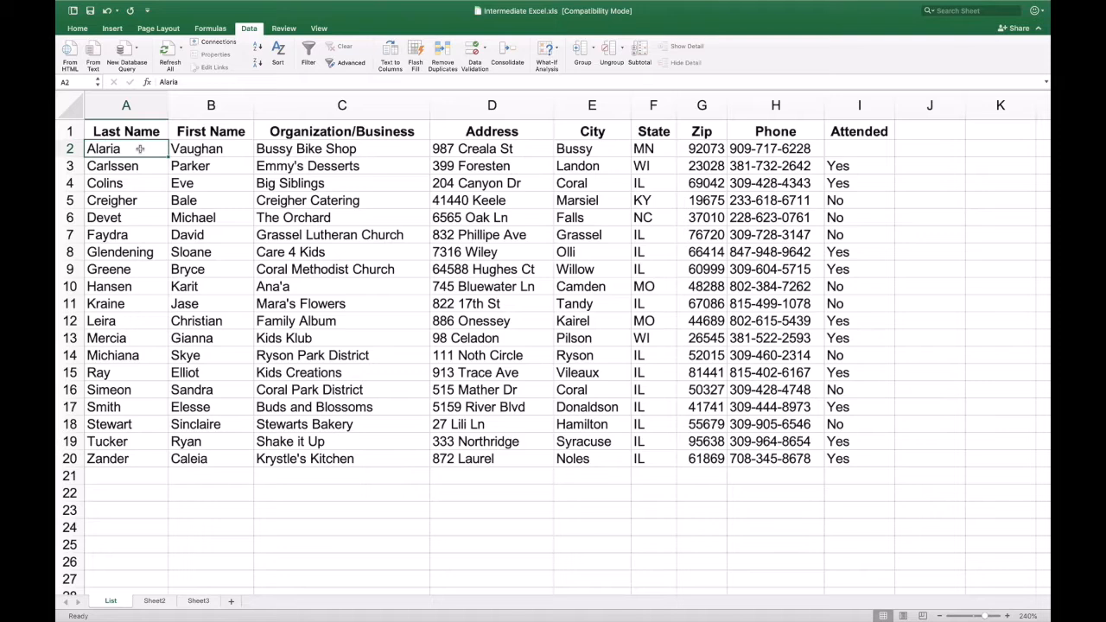
click(142, 132)
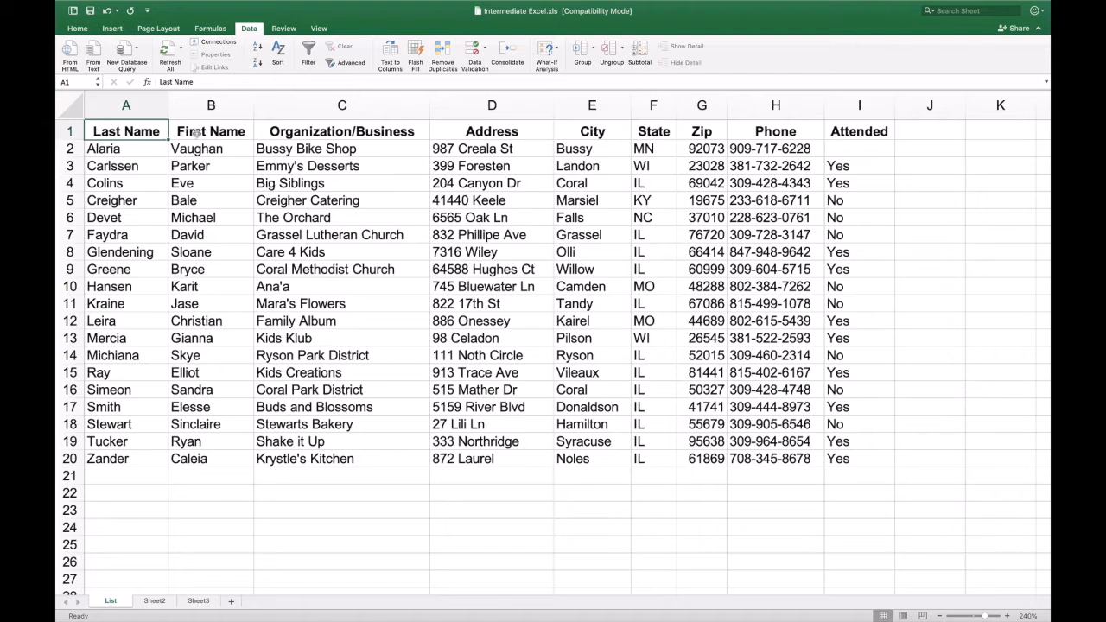
click(139, 149)
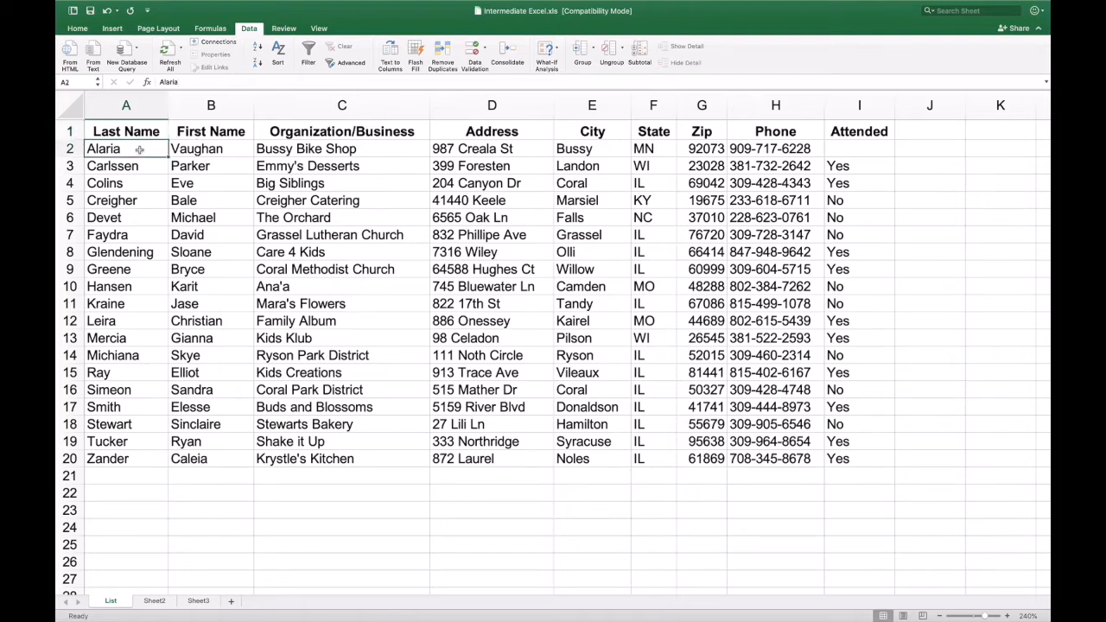
click(137, 133)
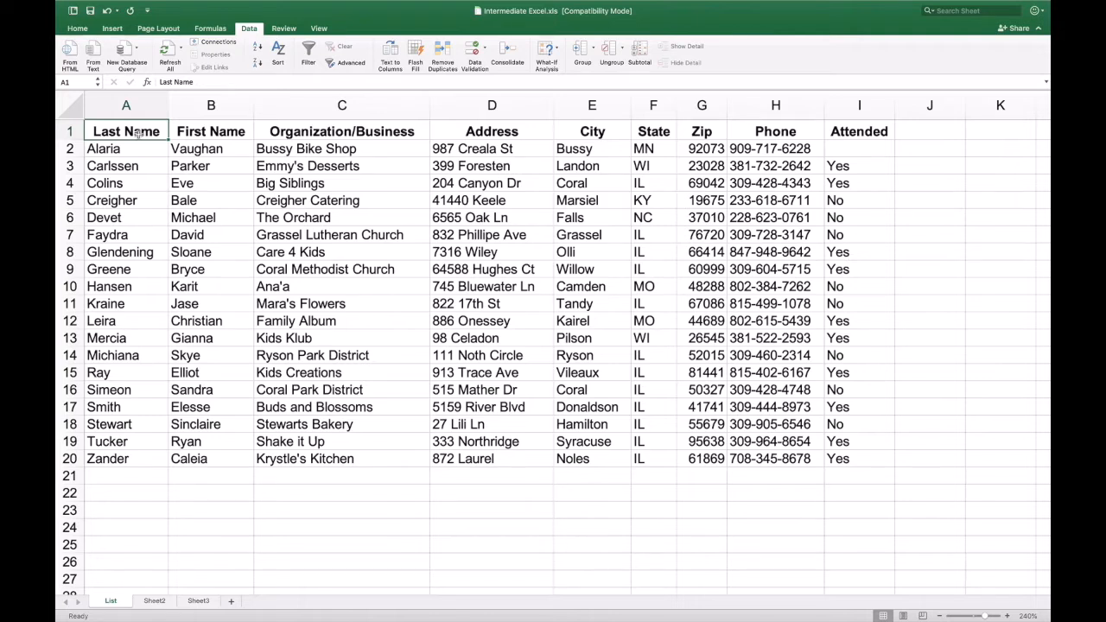
click(141, 150)
click(138, 133)
click(140, 153)
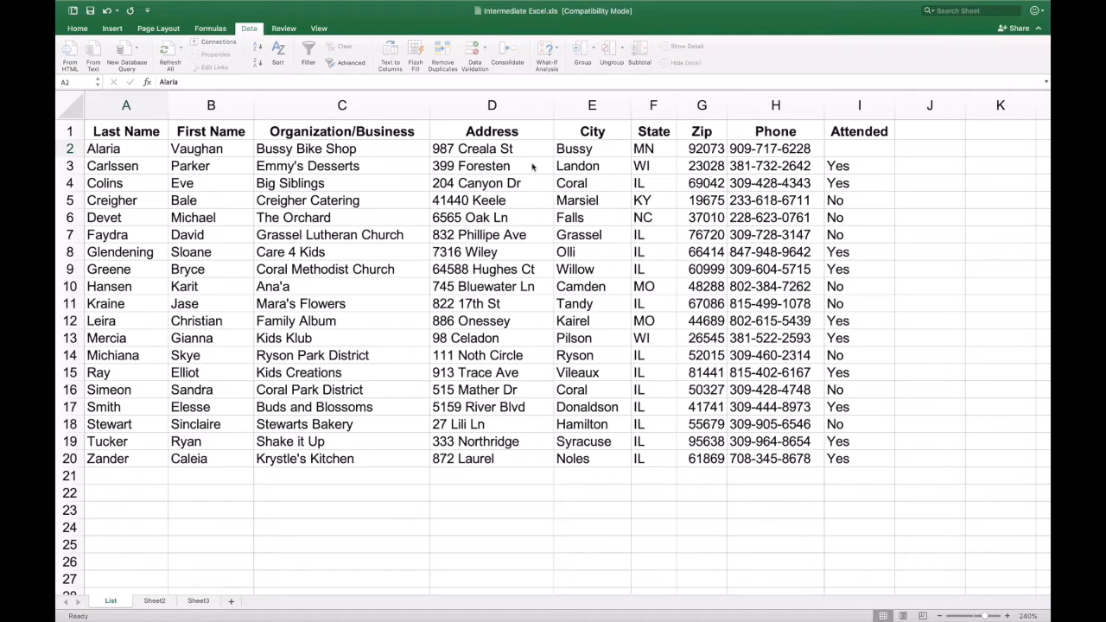
click(658, 133)
click(653, 106)
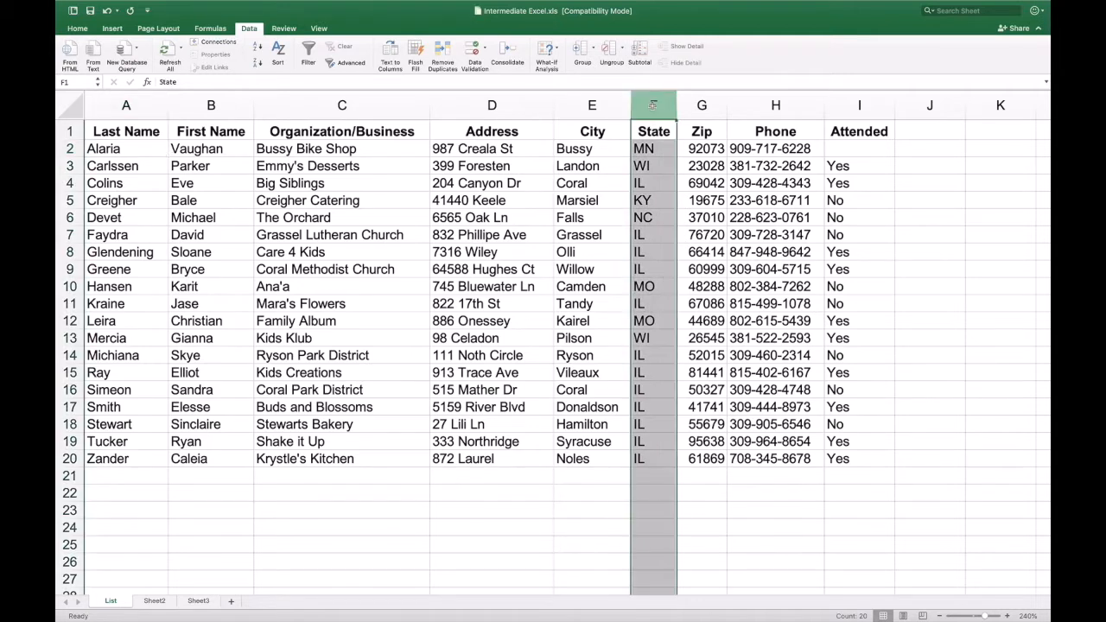
click(602, 106)
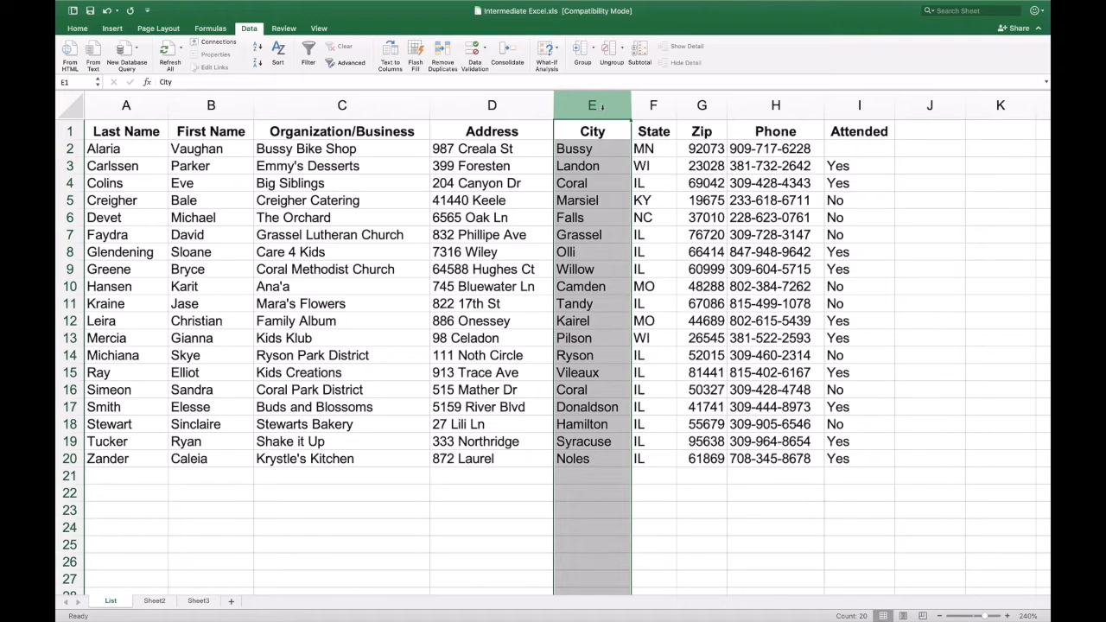
click(656, 105)
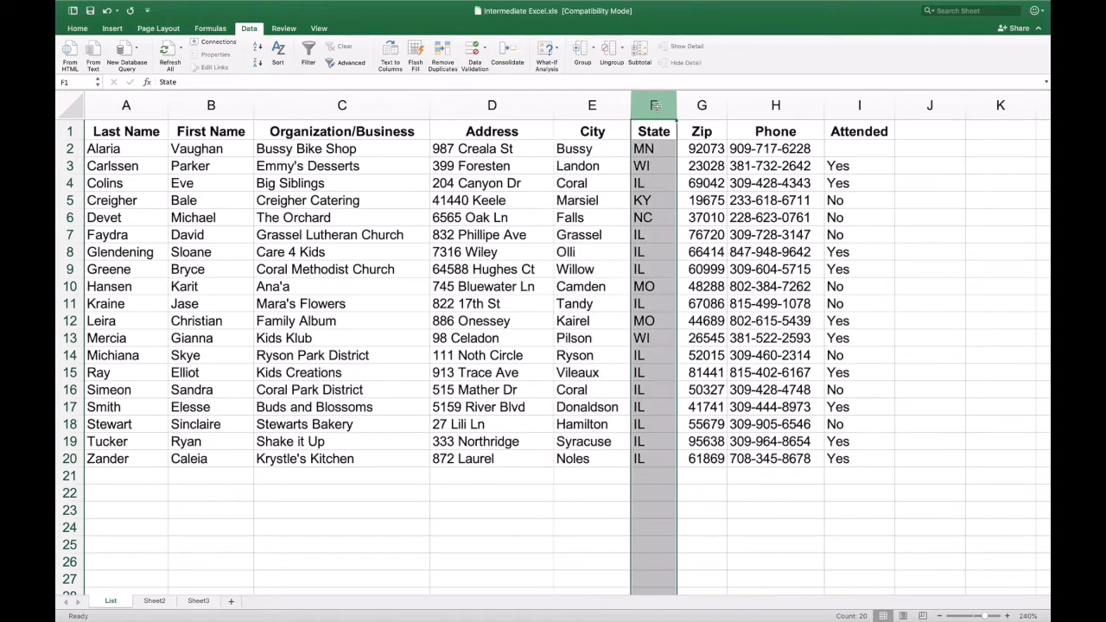
click(651, 152)
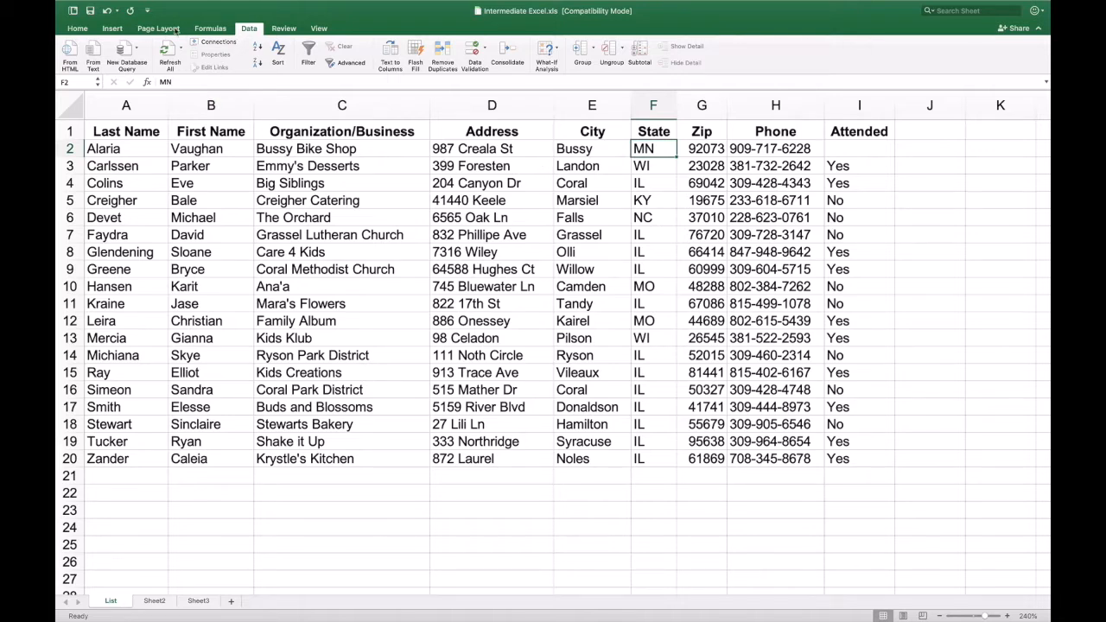
click(84, 32)
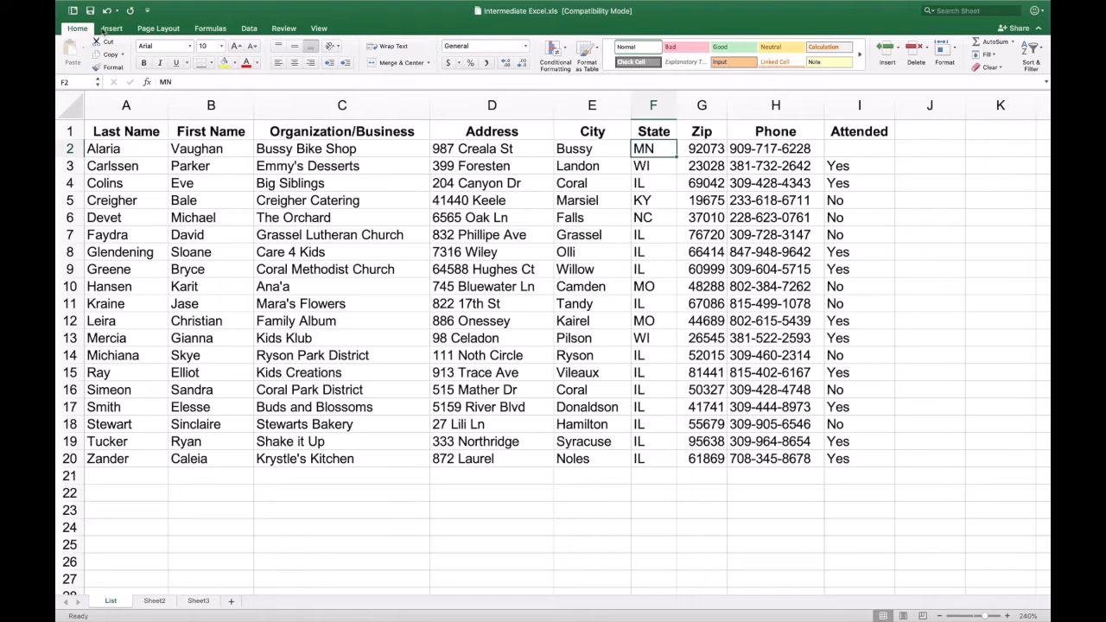
click(249, 31)
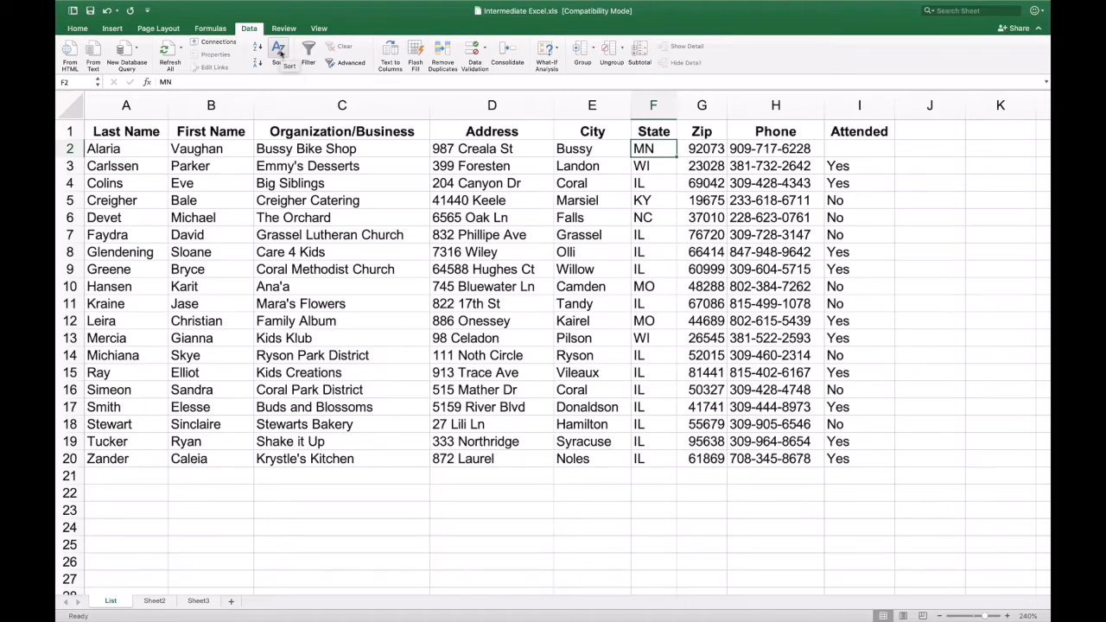
In the Sort dialog, sort by State first and add a second level by City
click(279, 54)
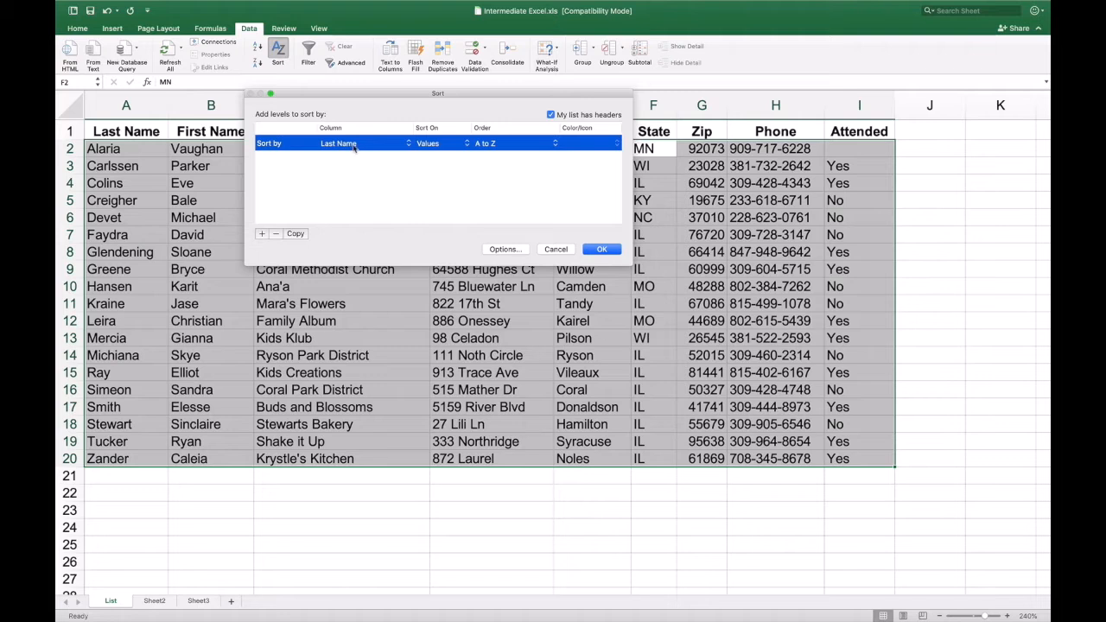
click(409, 146)
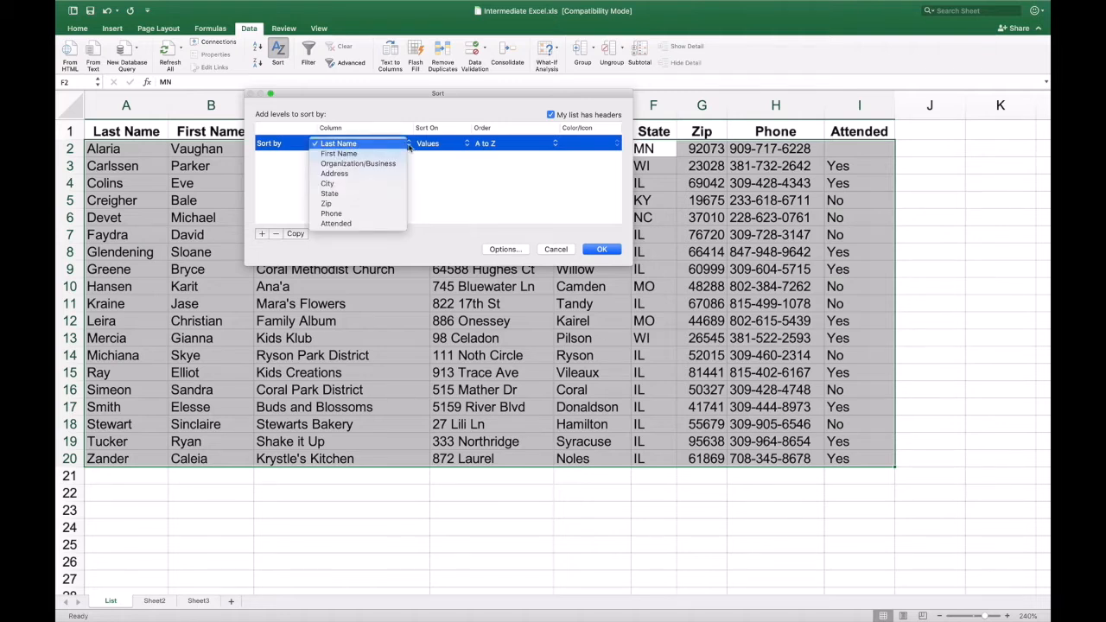
click(359, 195)
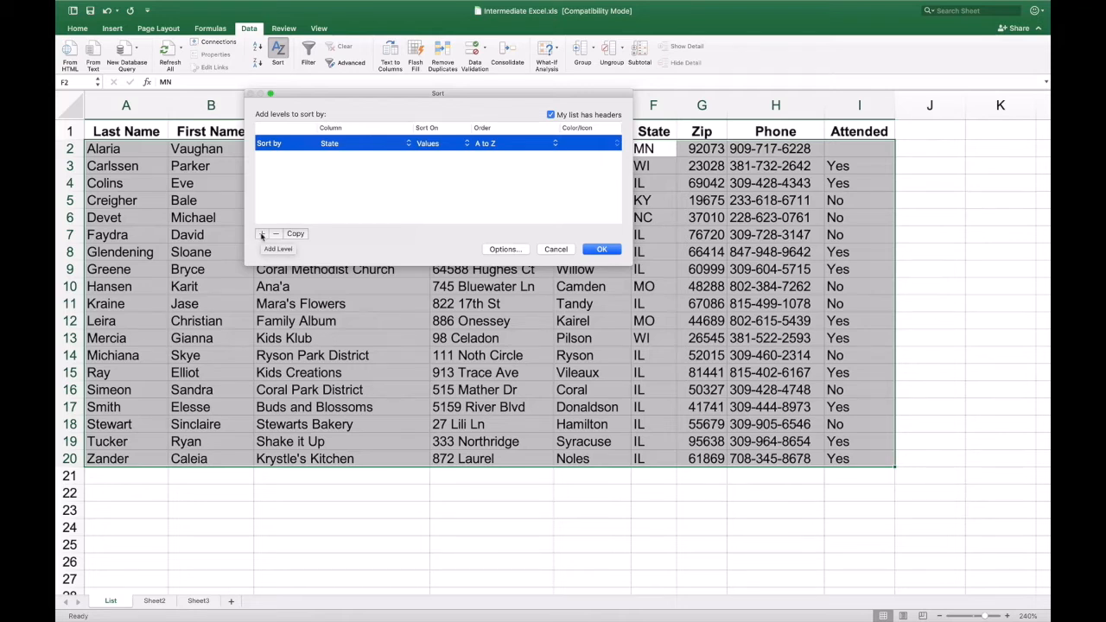
click(262, 234)
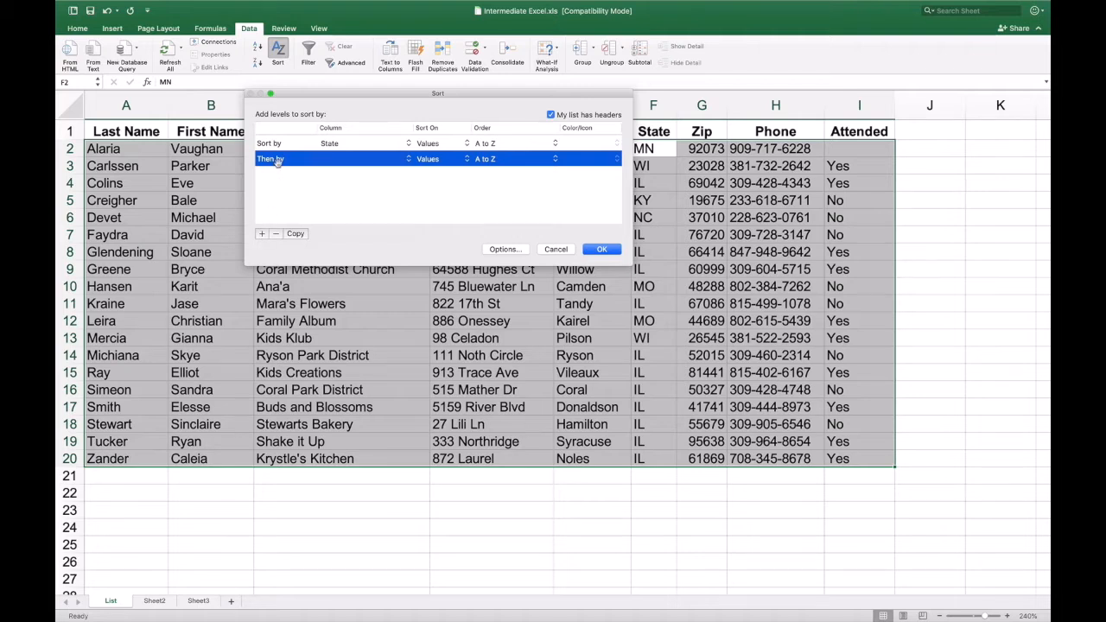
click(410, 160)
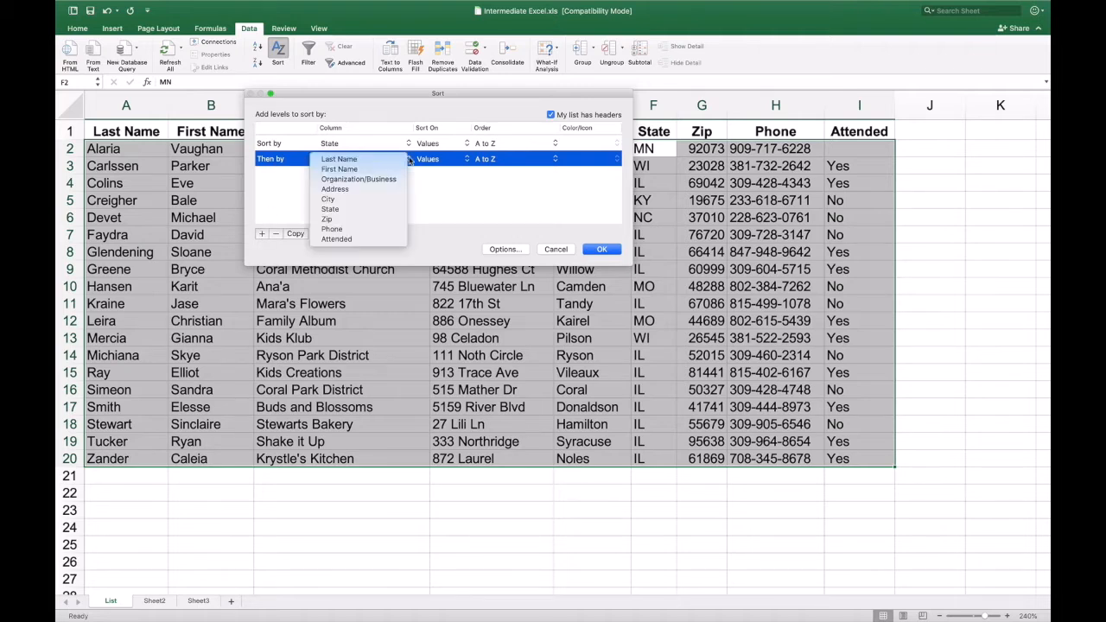
click(360, 199)
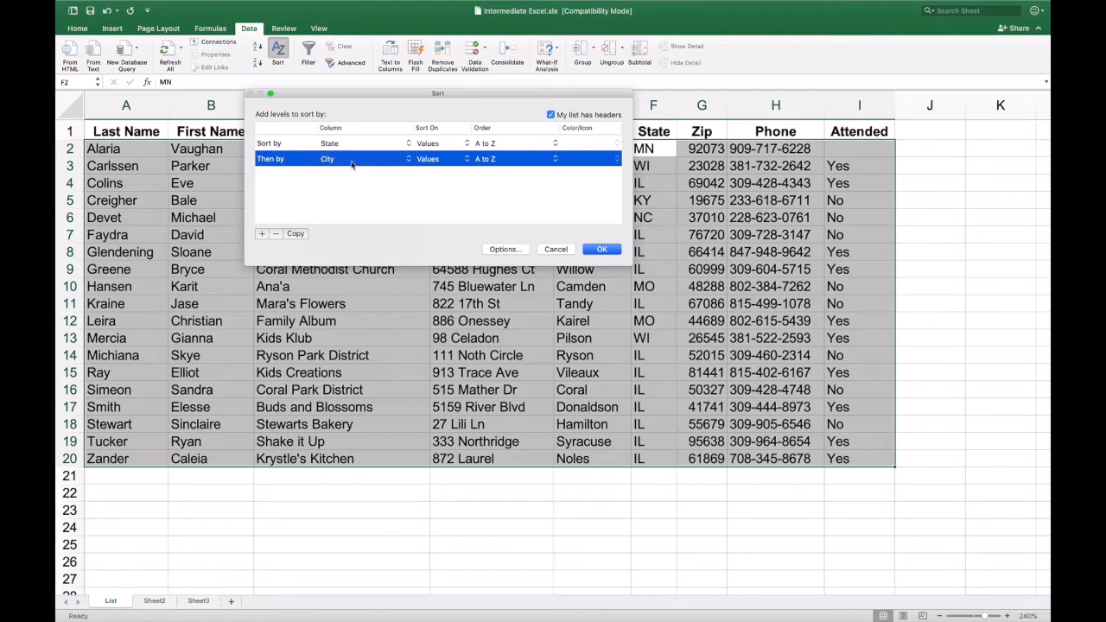
Apply the State-then-City sort, then collapse and restore the ribbon
click(599, 249)
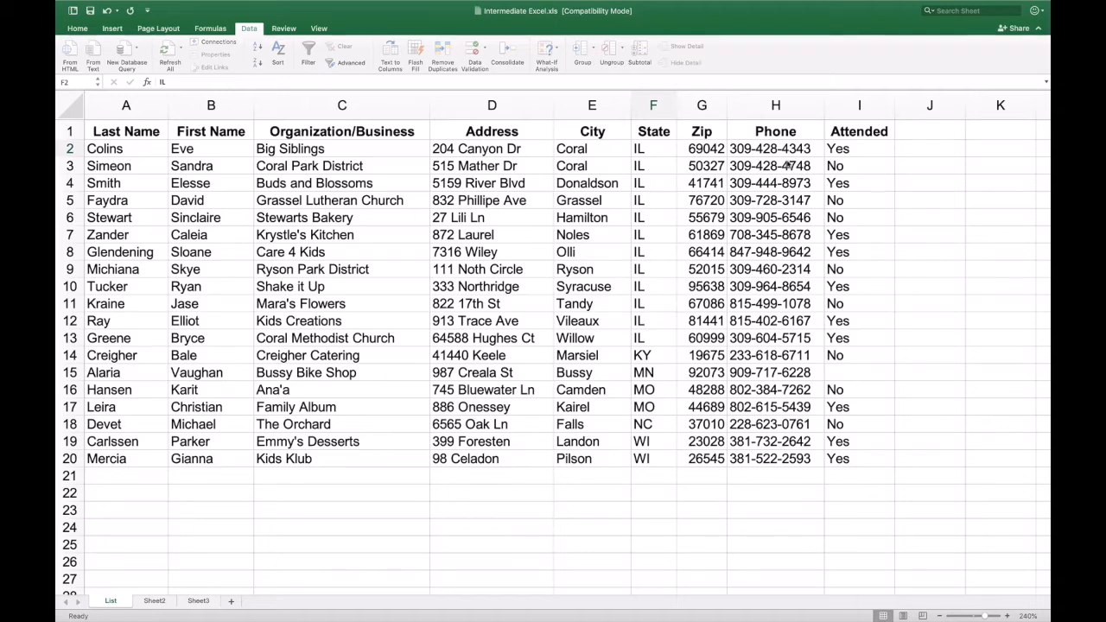
click(249, 28)
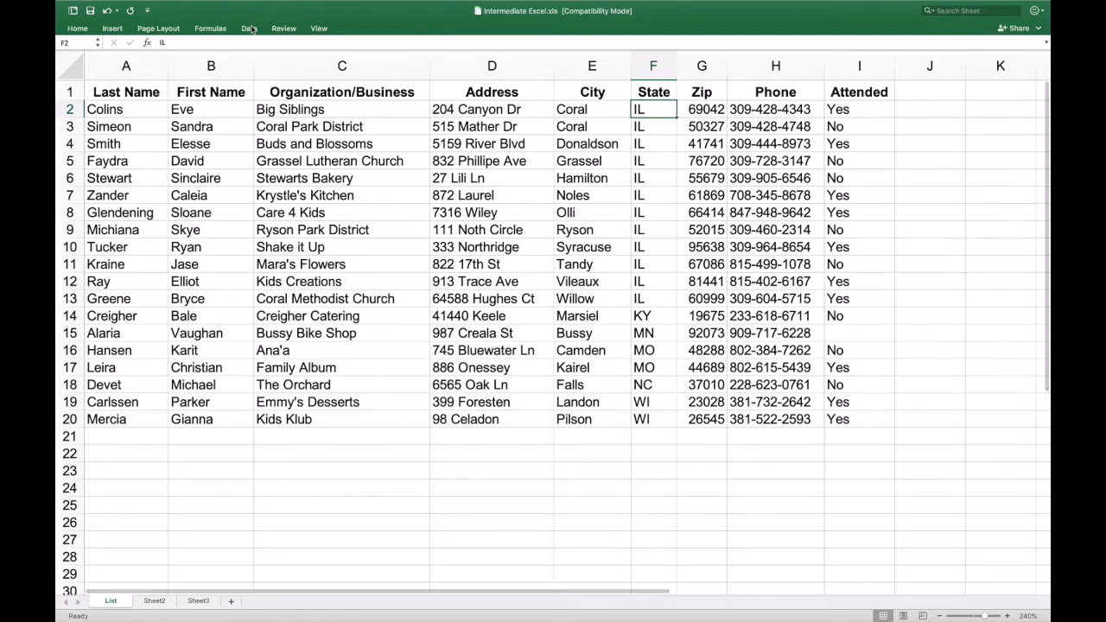
click(249, 28)
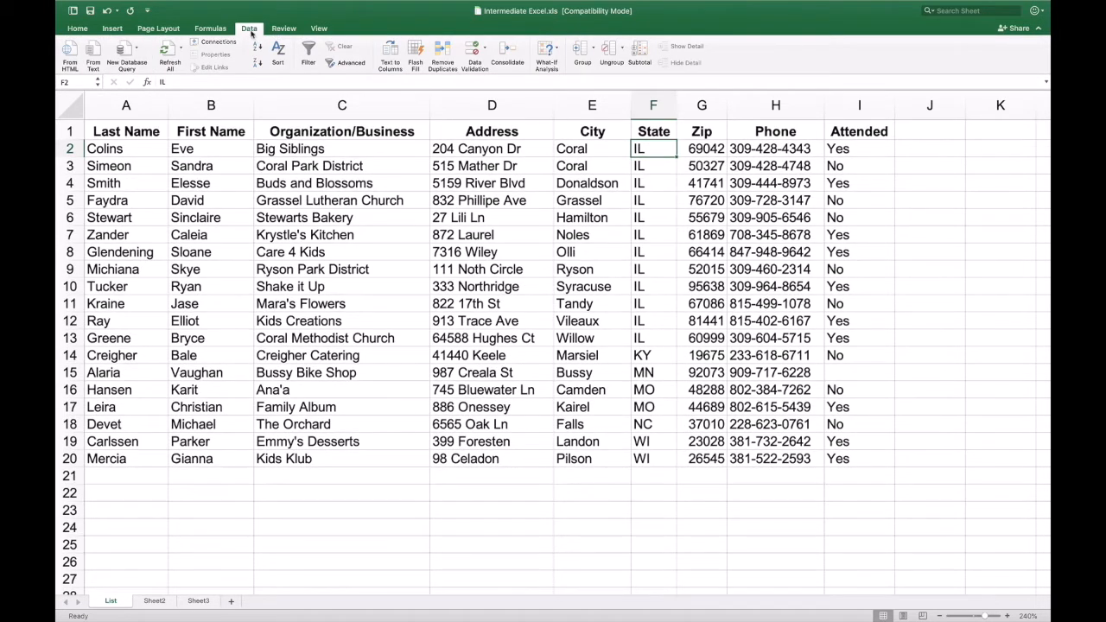
Turn on column filters and limit Attended to Yes, showing 10 of 19 records
click(310, 52)
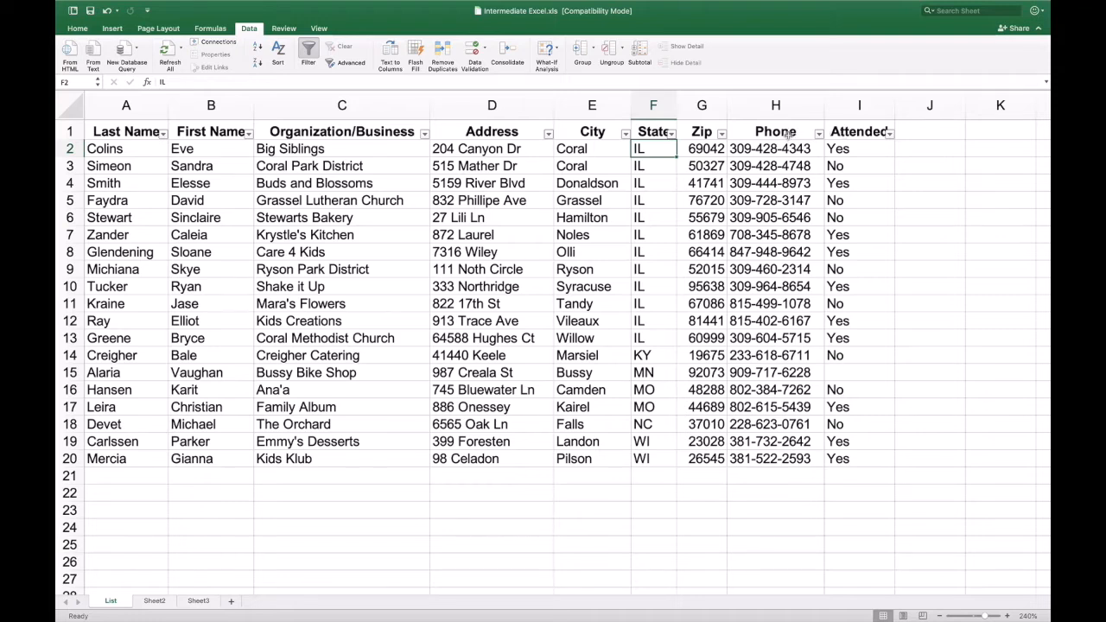
click(889, 135)
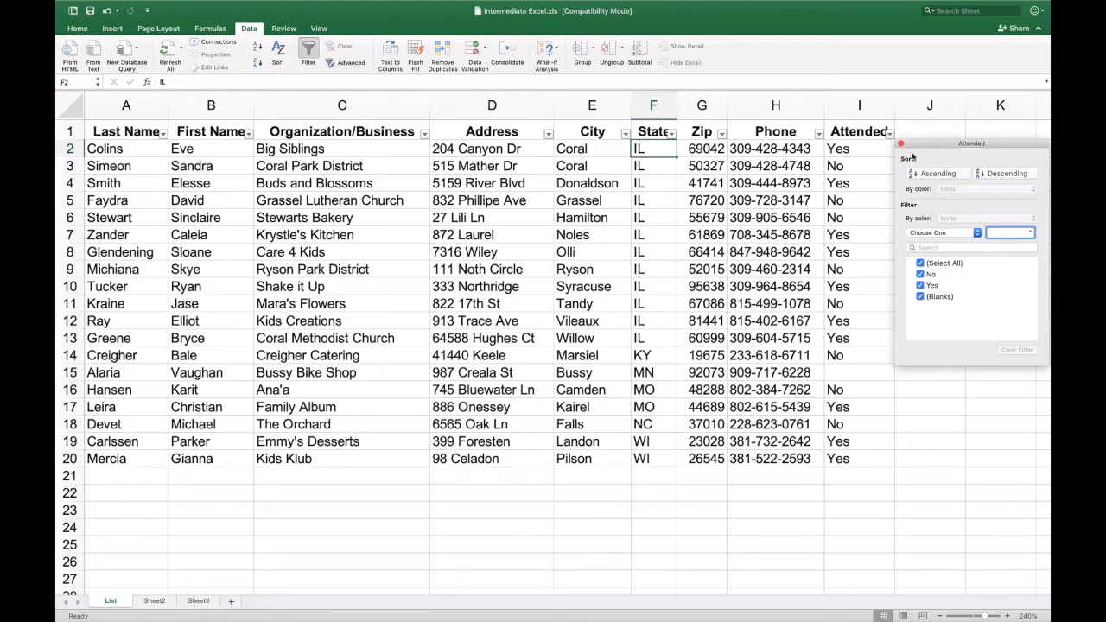
click(920, 263)
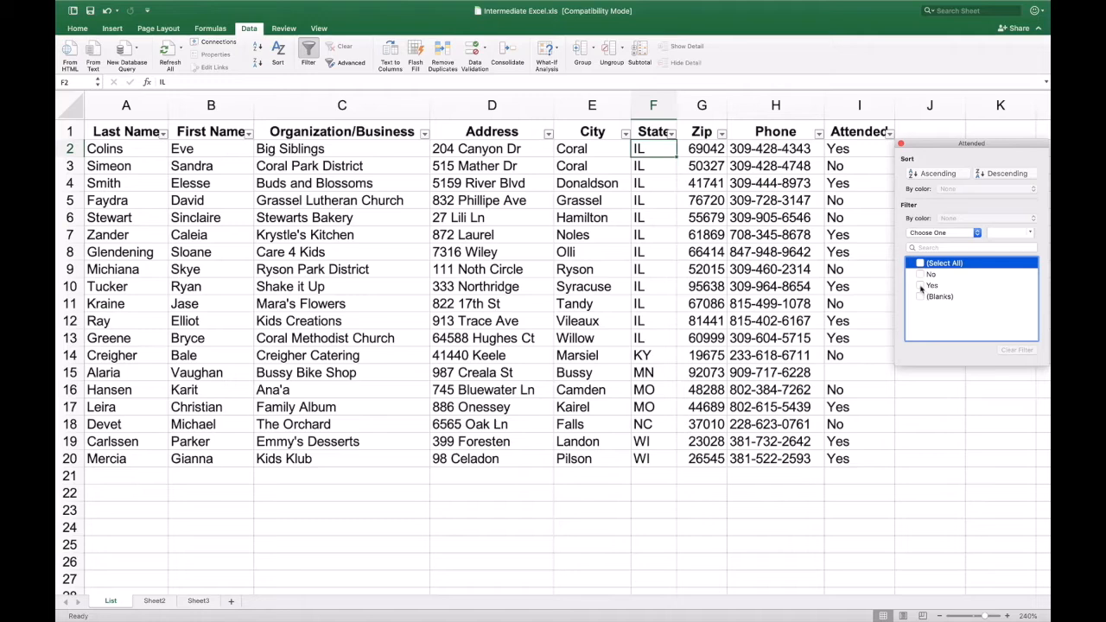
click(920, 286)
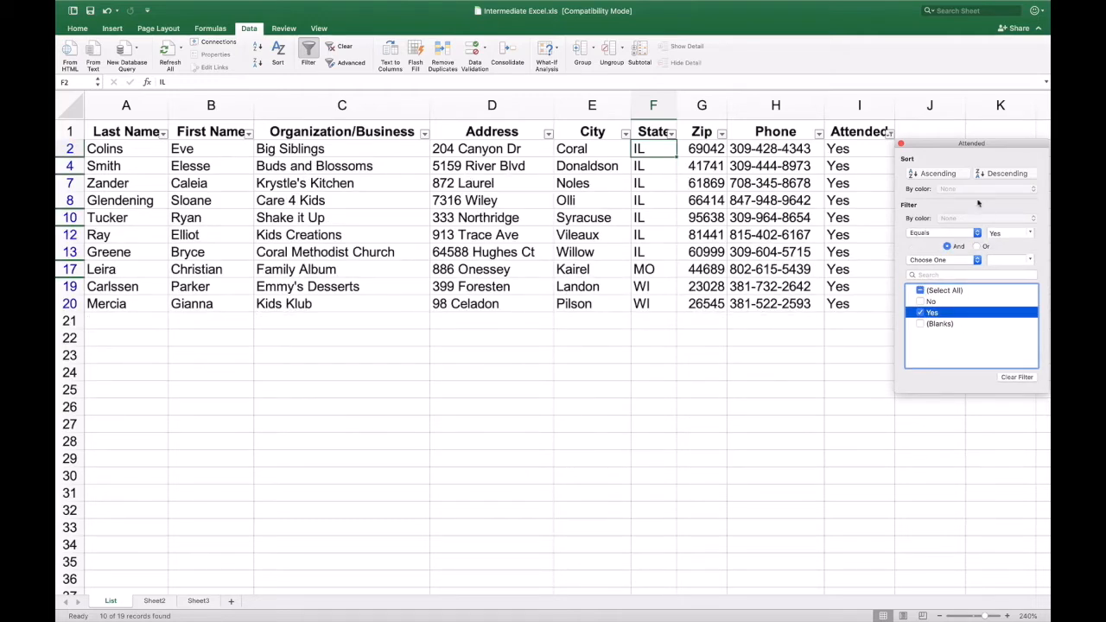
click(901, 144)
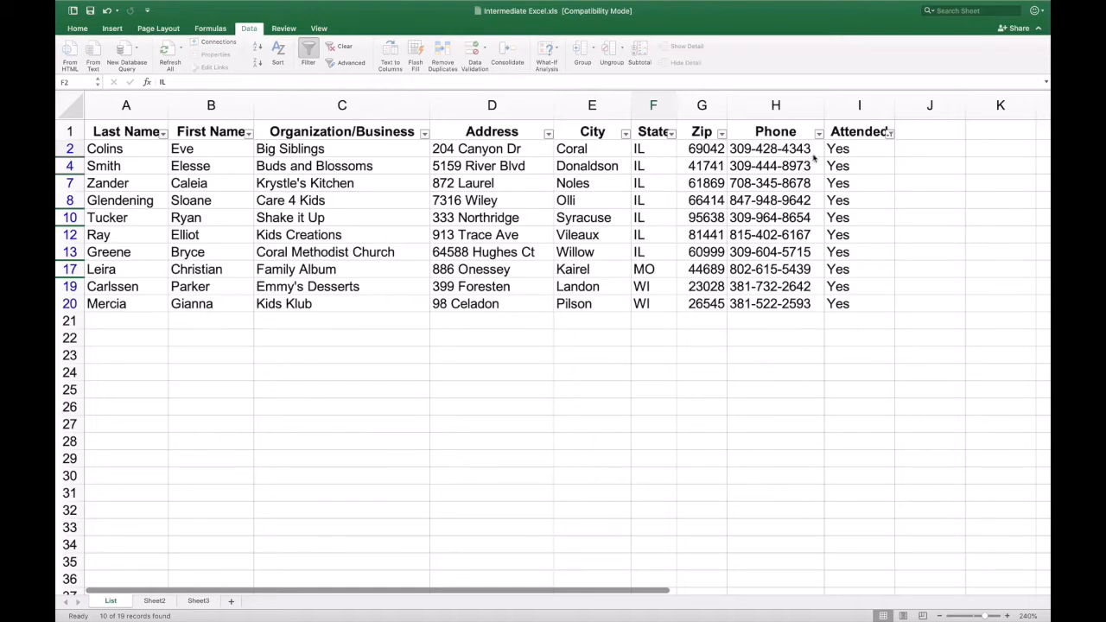
Filter the State column to IL only, then clear the filters
click(672, 134)
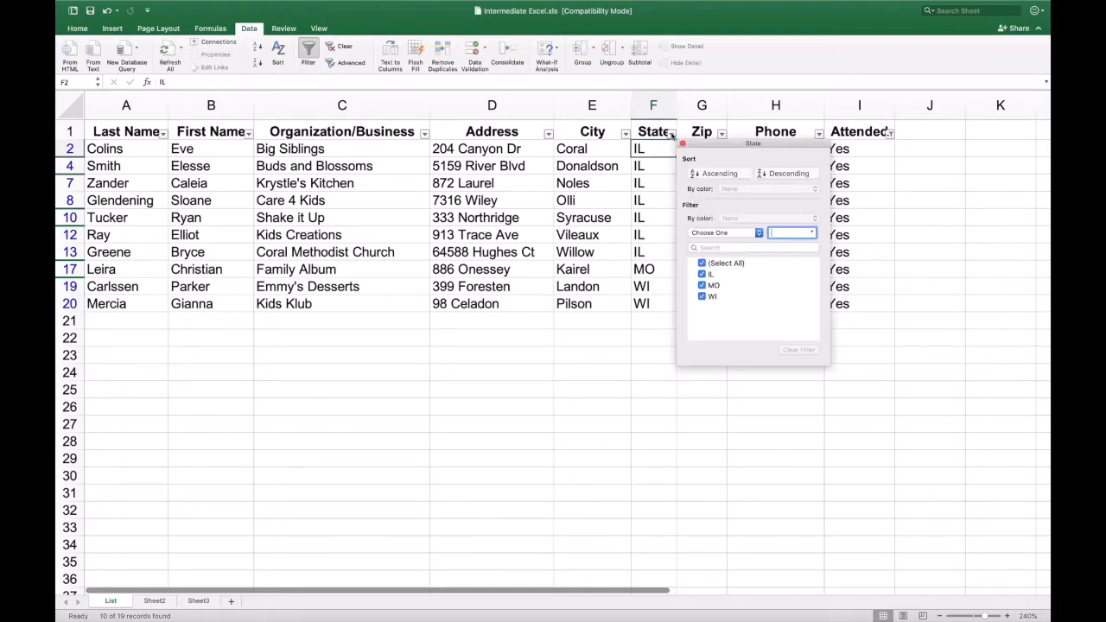
click(703, 264)
click(702, 274)
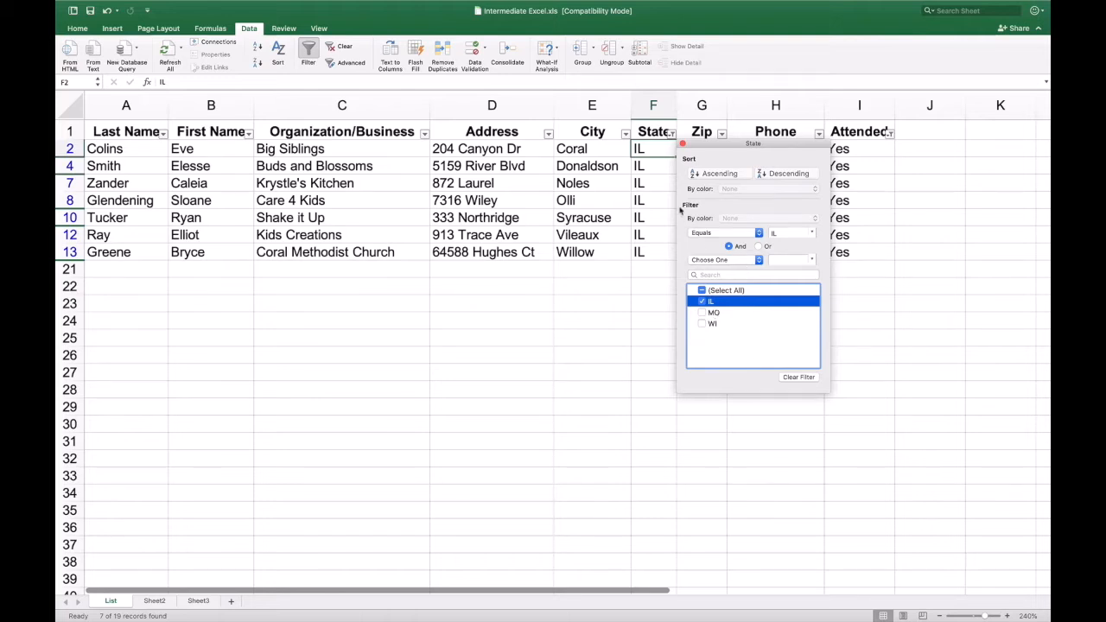
click(682, 145)
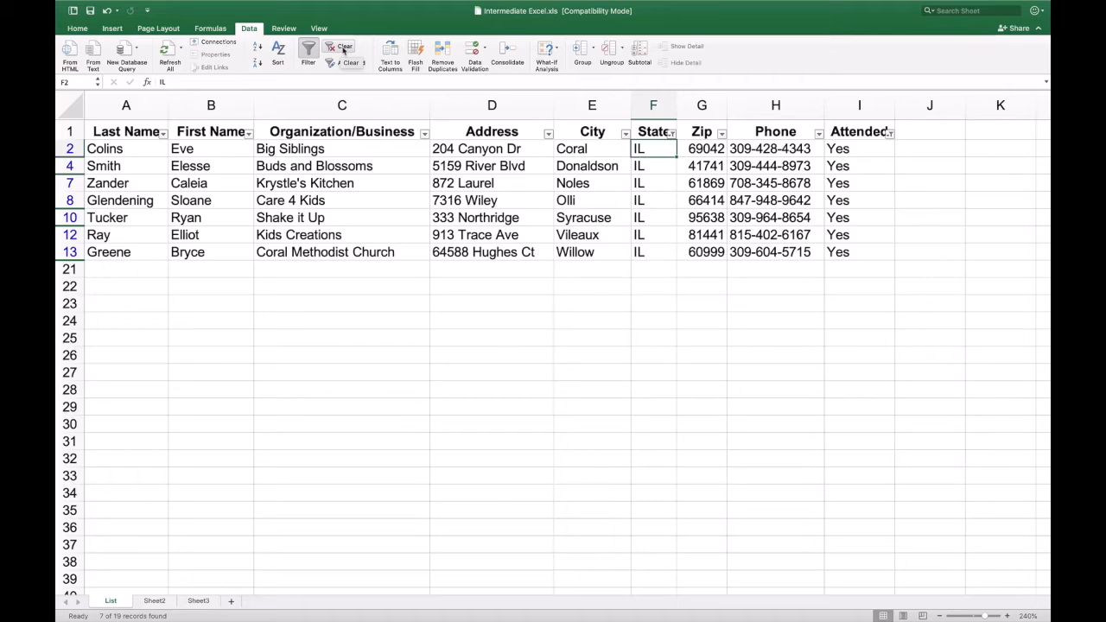
click(343, 50)
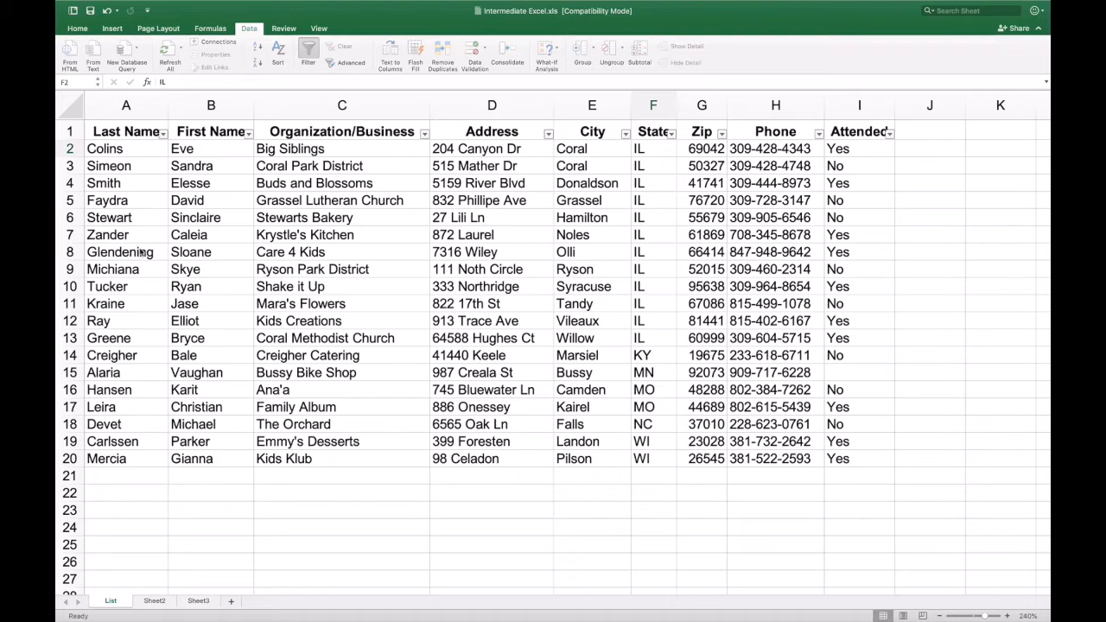
Search the Last Name filter for 'Al'
click(114, 375)
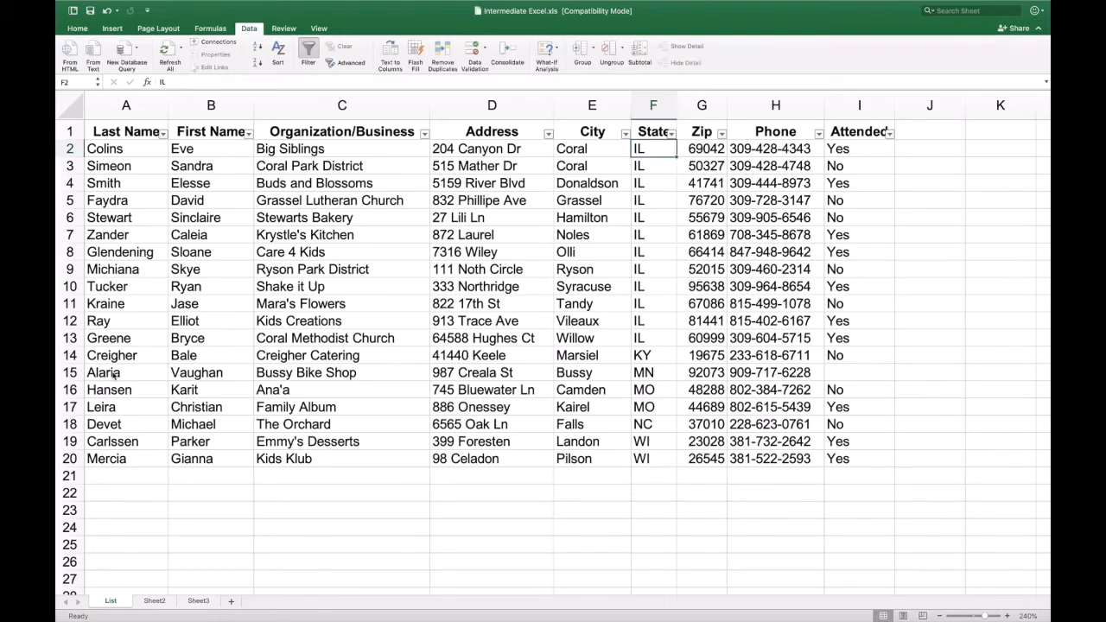
click(120, 373)
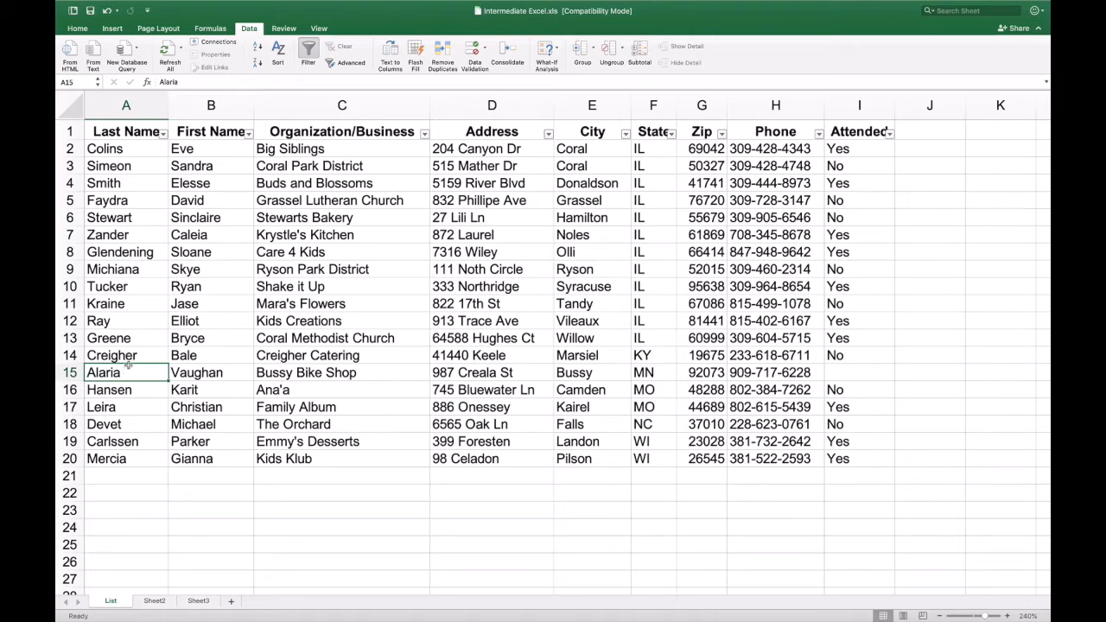
click(163, 134)
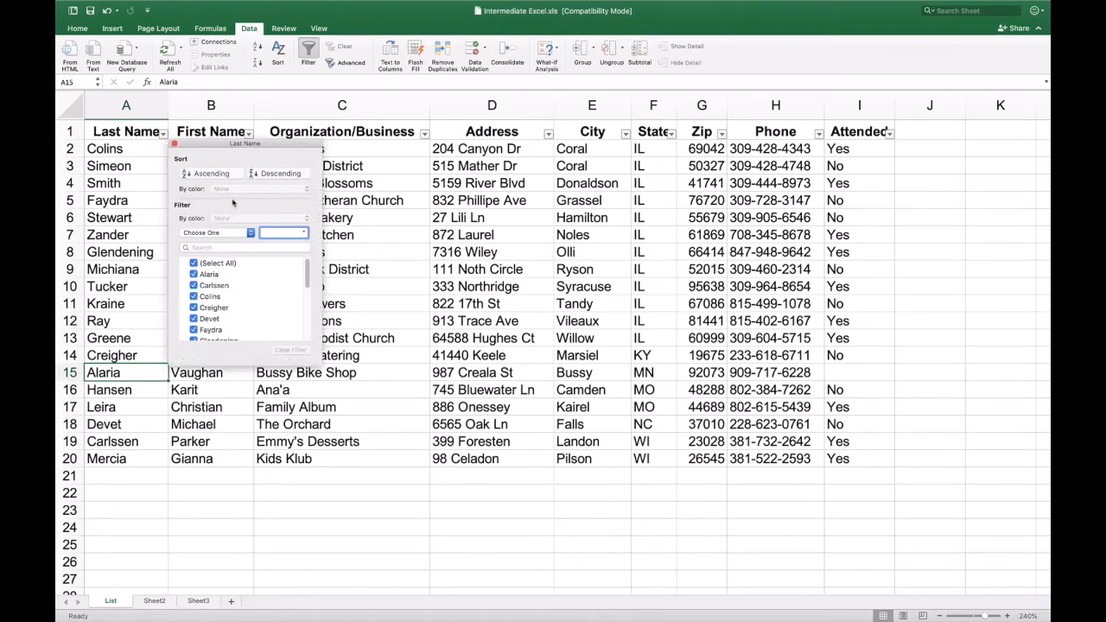
click(215, 248)
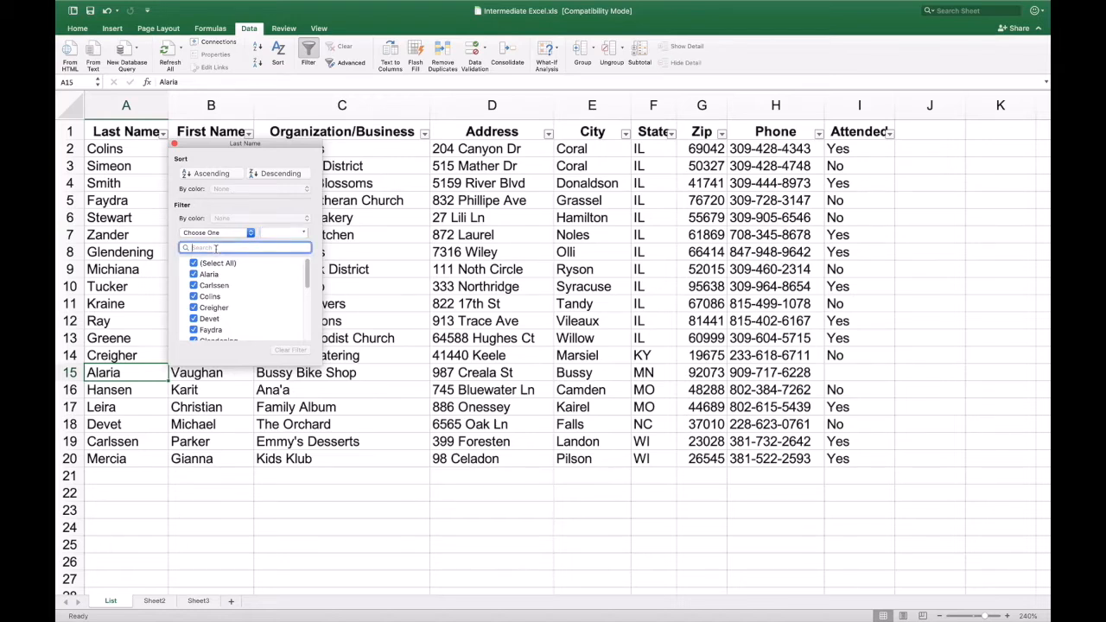
text(Al)
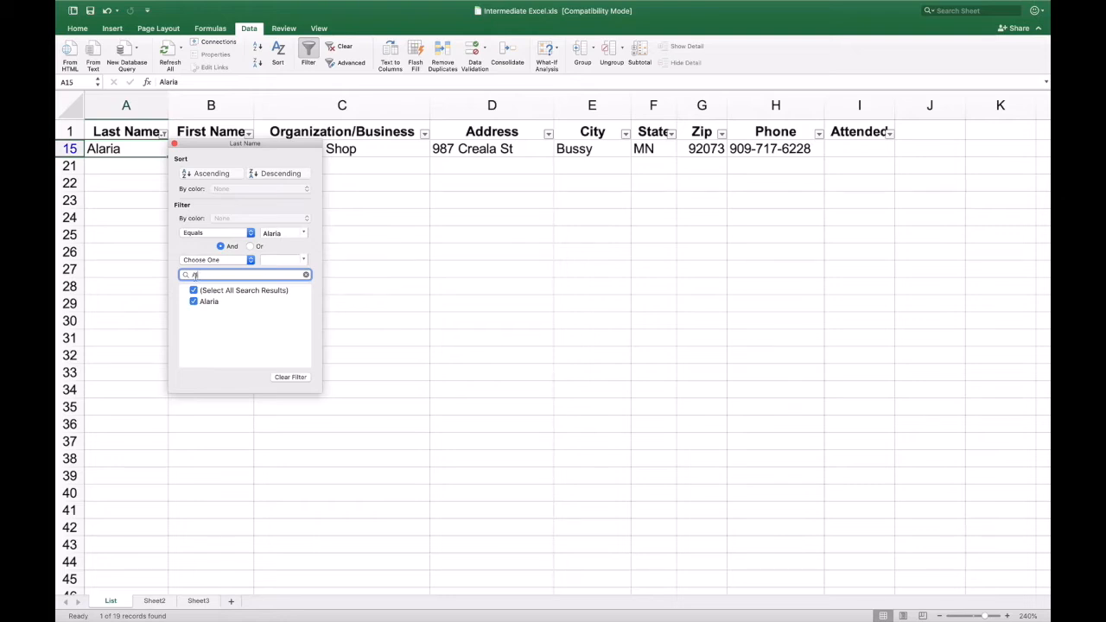
click(175, 144)
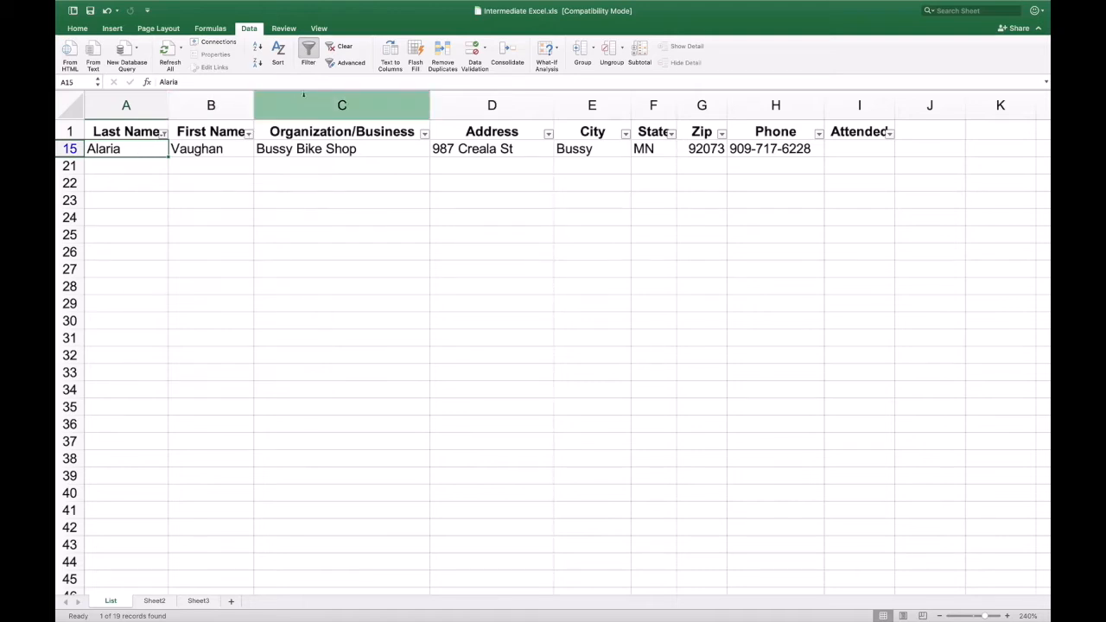
Clear the Last Name filter and switch filtering off for the list
click(345, 48)
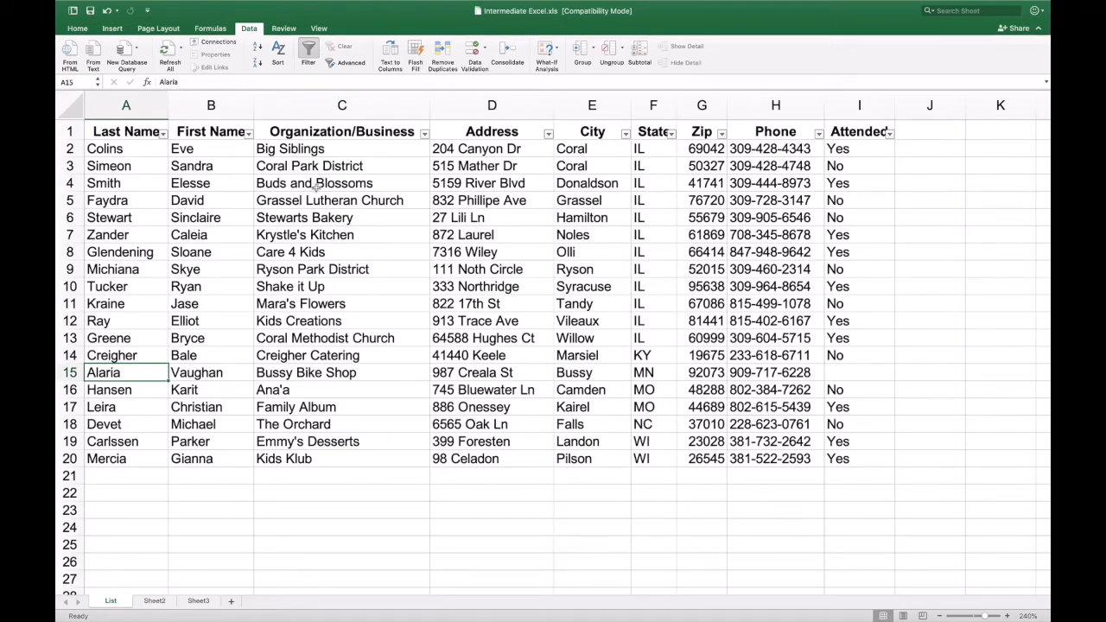
click(406, 217)
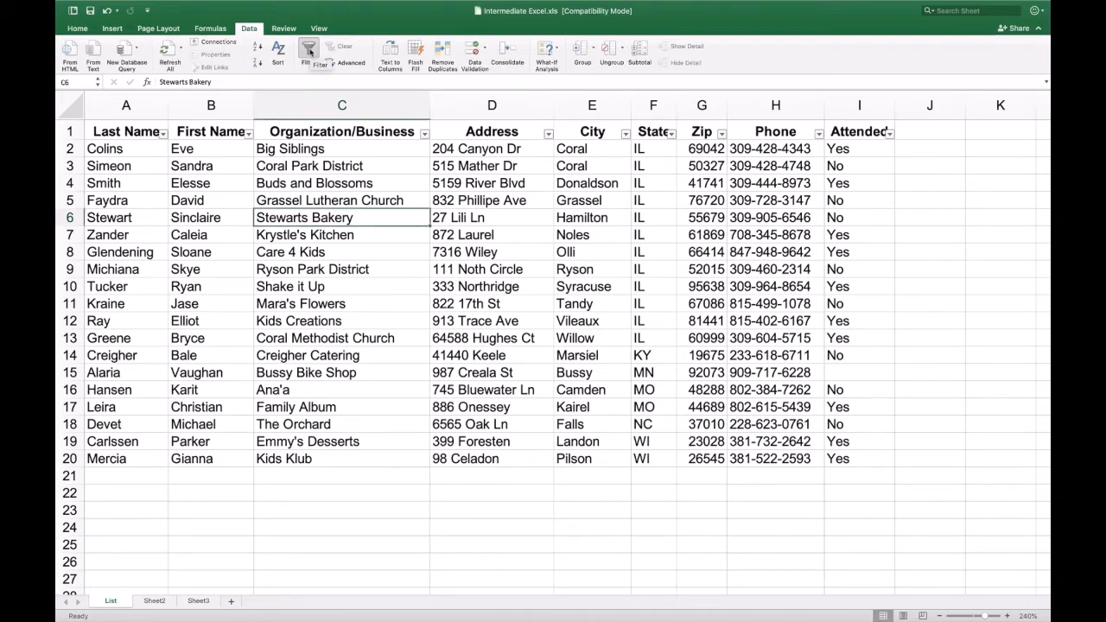
click(309, 51)
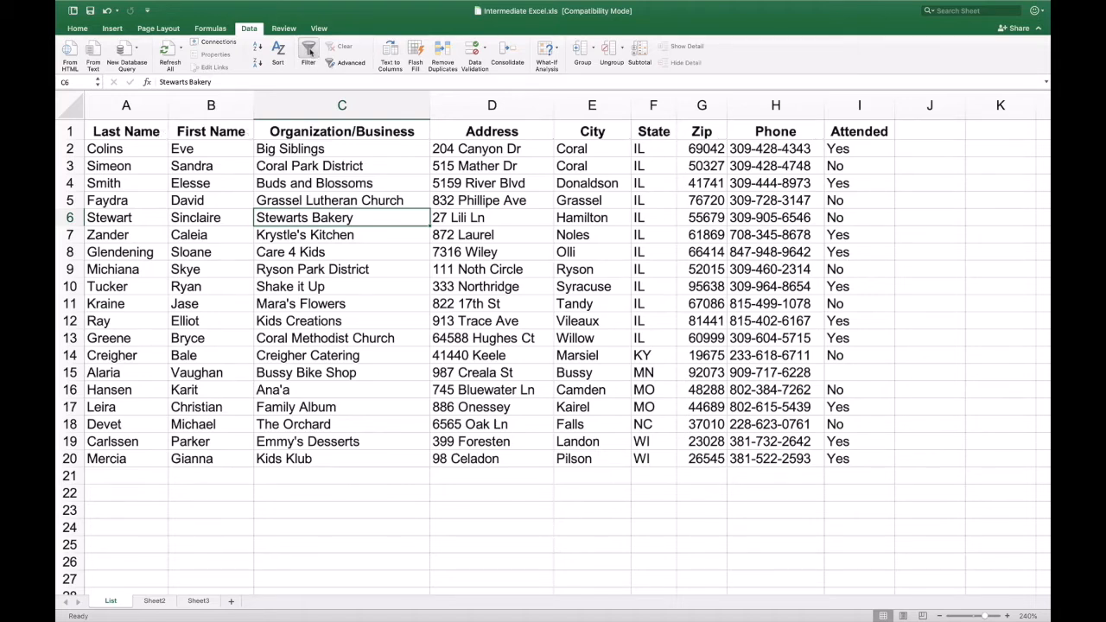
click(237, 163)
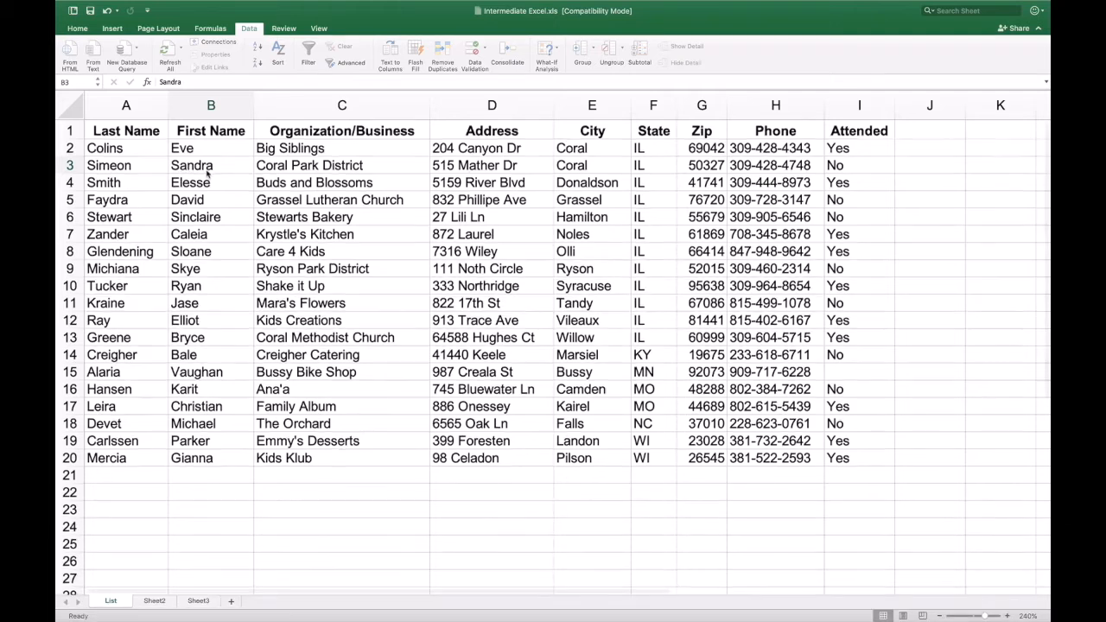
scroll(206, 172, down, 1)
scroll(207, 170, down, 5)
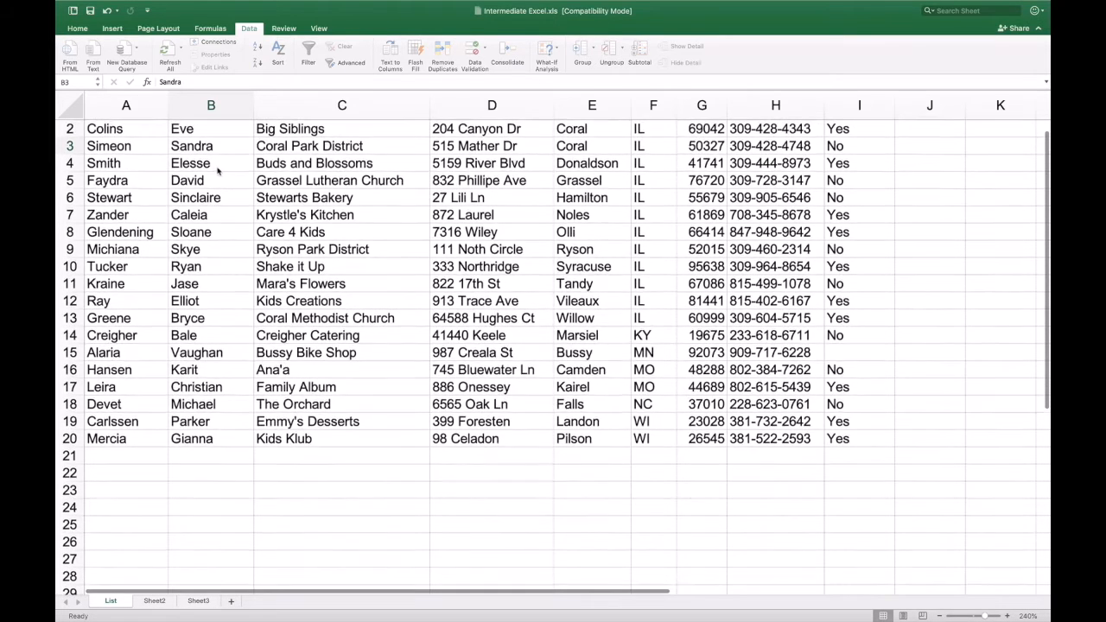
scroll(216, 170, up, 6)
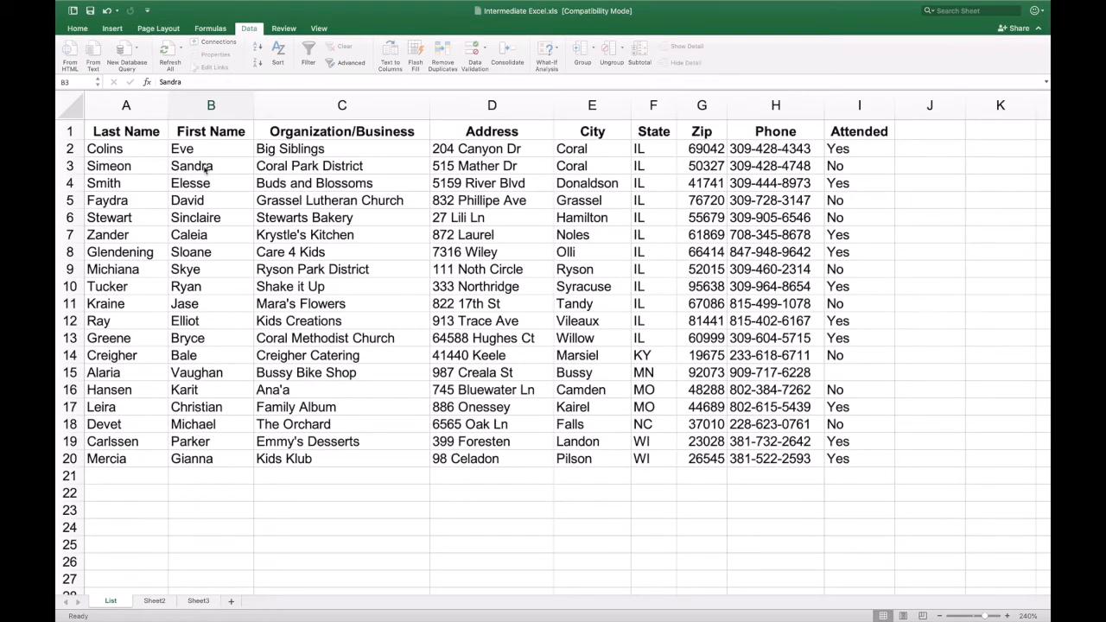
click(134, 152)
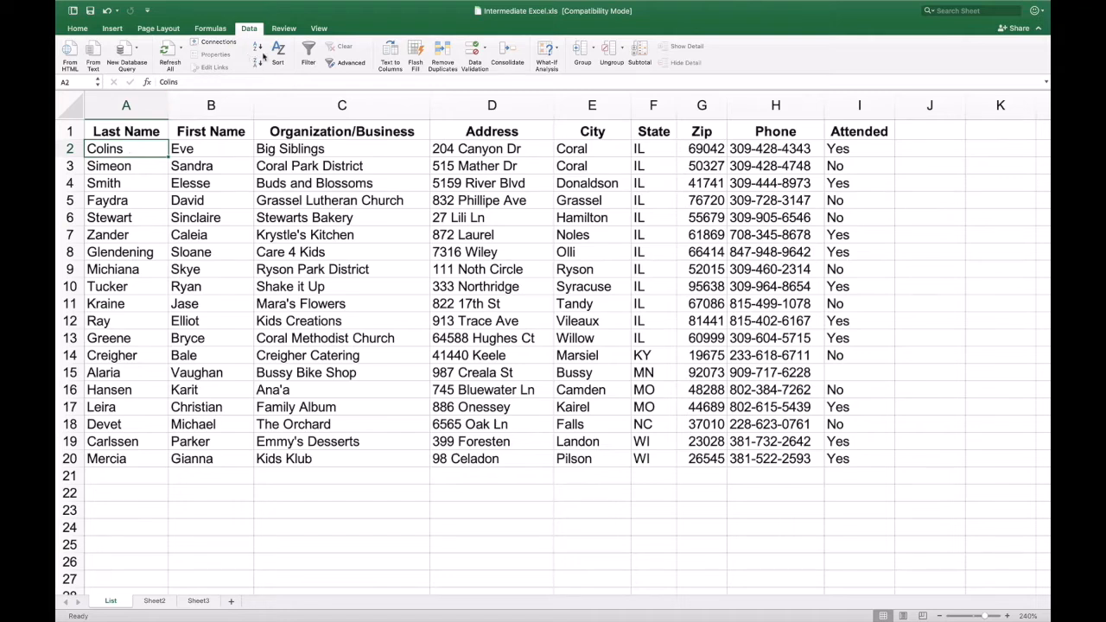
Freeze panes at A2, then scroll down and back to confirm the header stays put
click(319, 28)
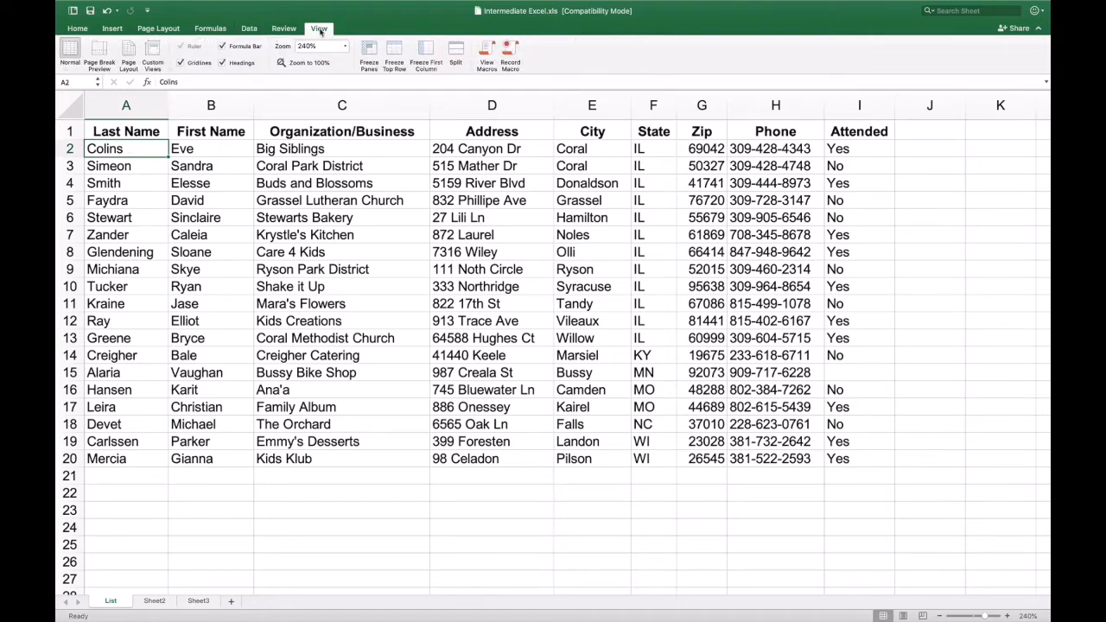
click(369, 53)
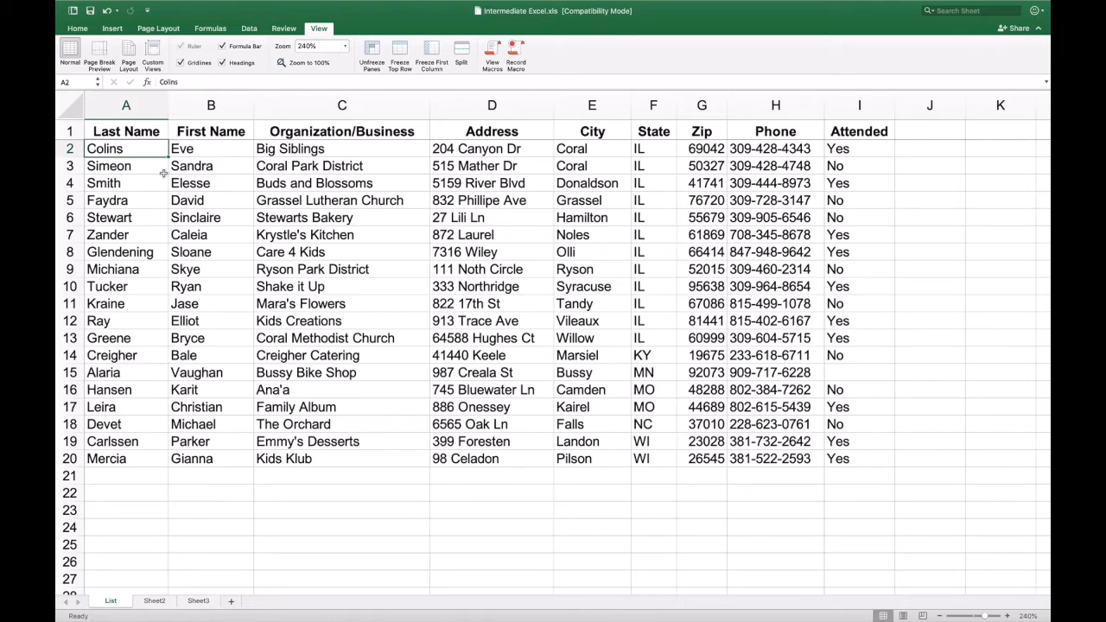
scroll(165, 173, down, 4)
scroll(169, 176, down, 6)
scroll(171, 175, down, 1)
scroll(187, 175, down, 2)
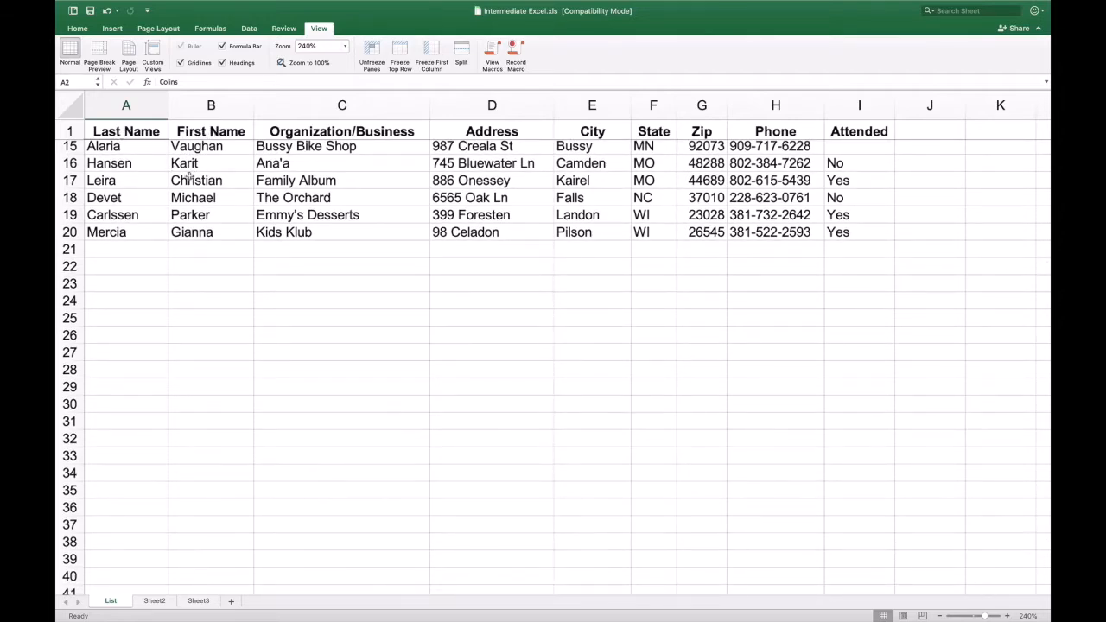
scroll(188, 176, up, 13)
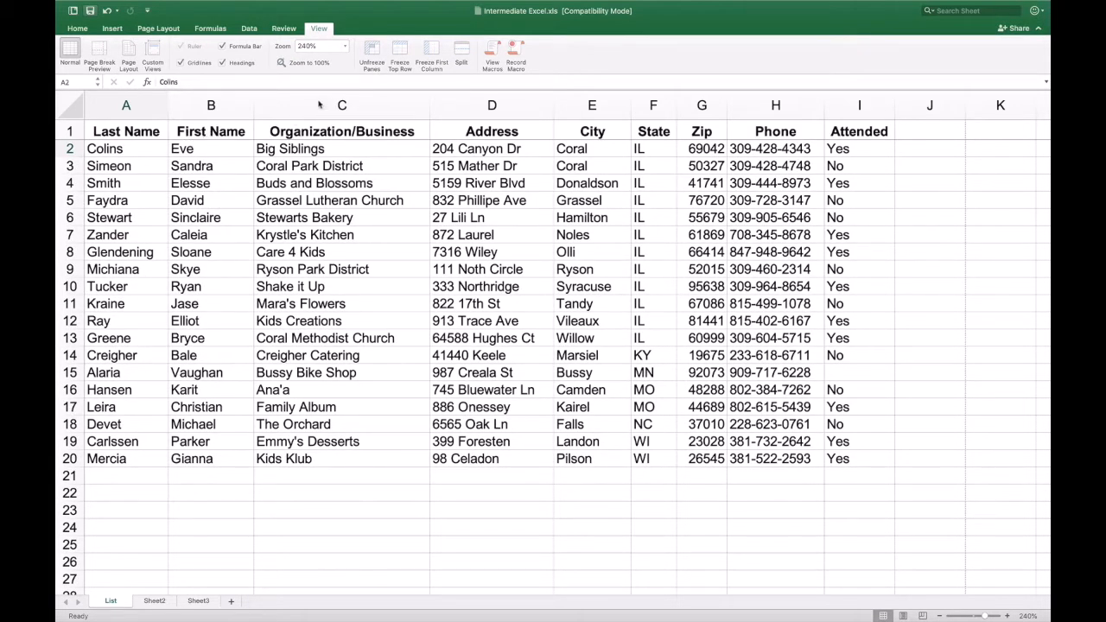
Unfreeze panes, try Freeze Top Row, unfreeze again, and collapse then restore the ribbon
click(374, 58)
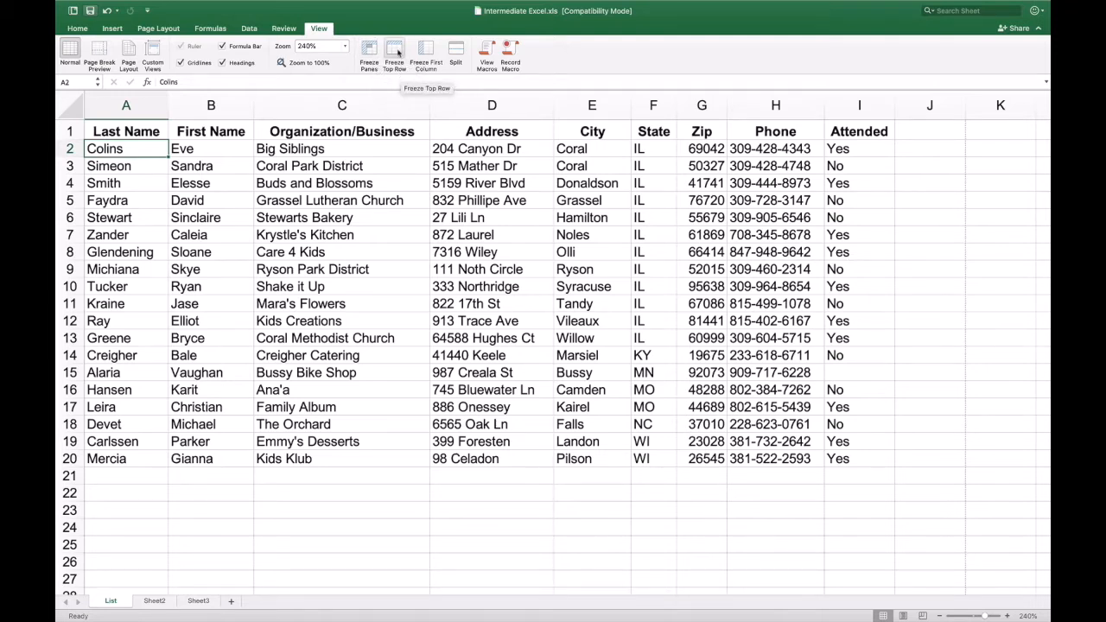
click(398, 52)
click(372, 52)
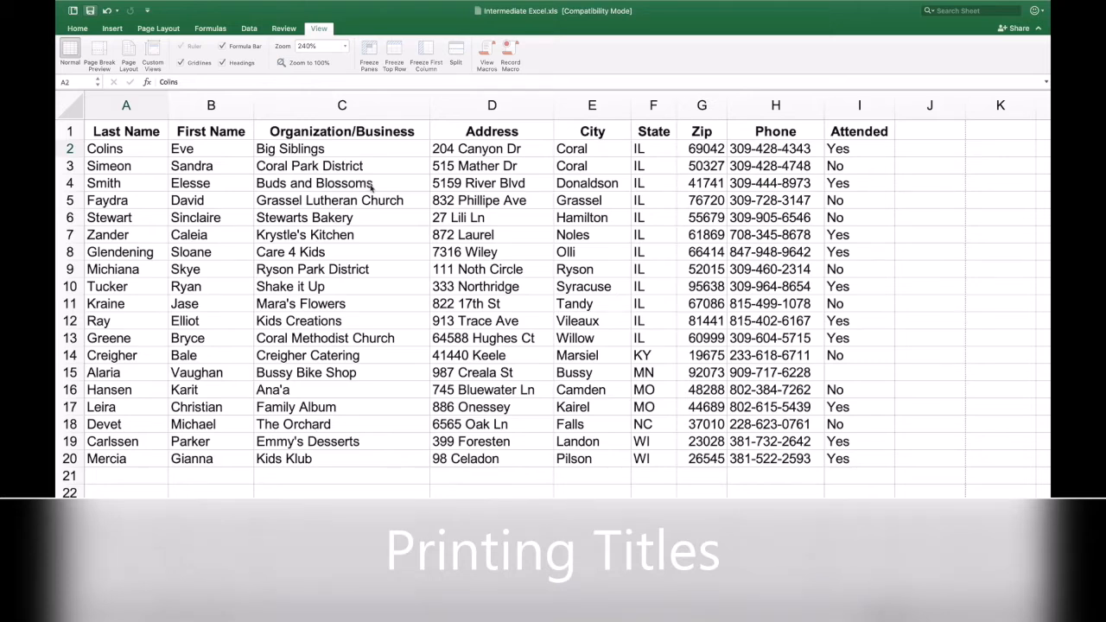
click(317, 29)
click(316, 30)
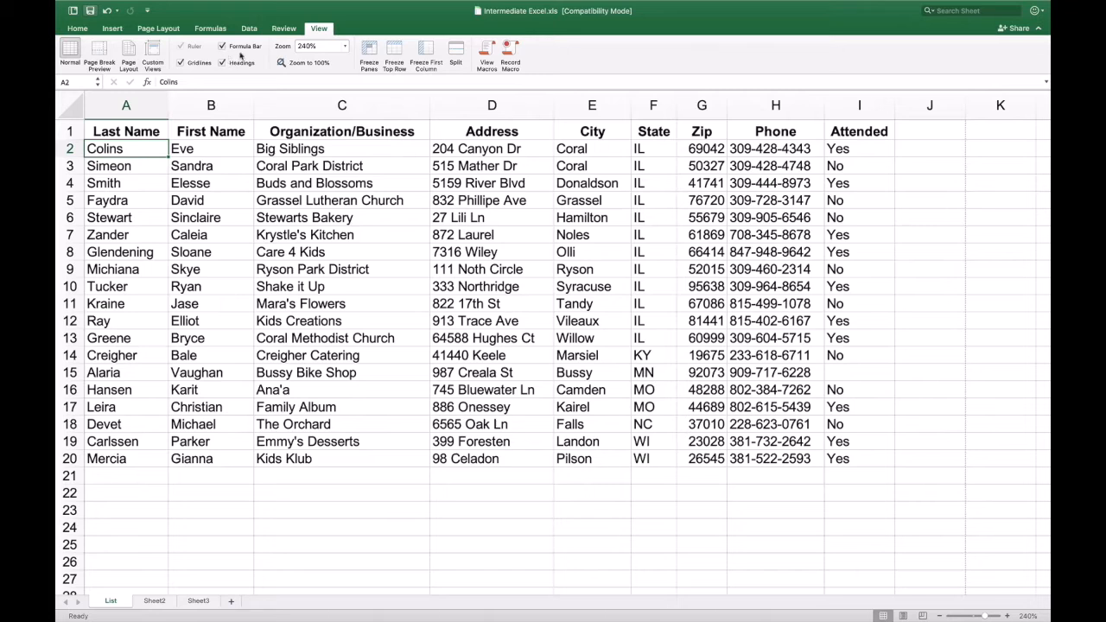
Set Print Titles so row 1 ($1:$1) repeats at the top of every printed page
click(160, 28)
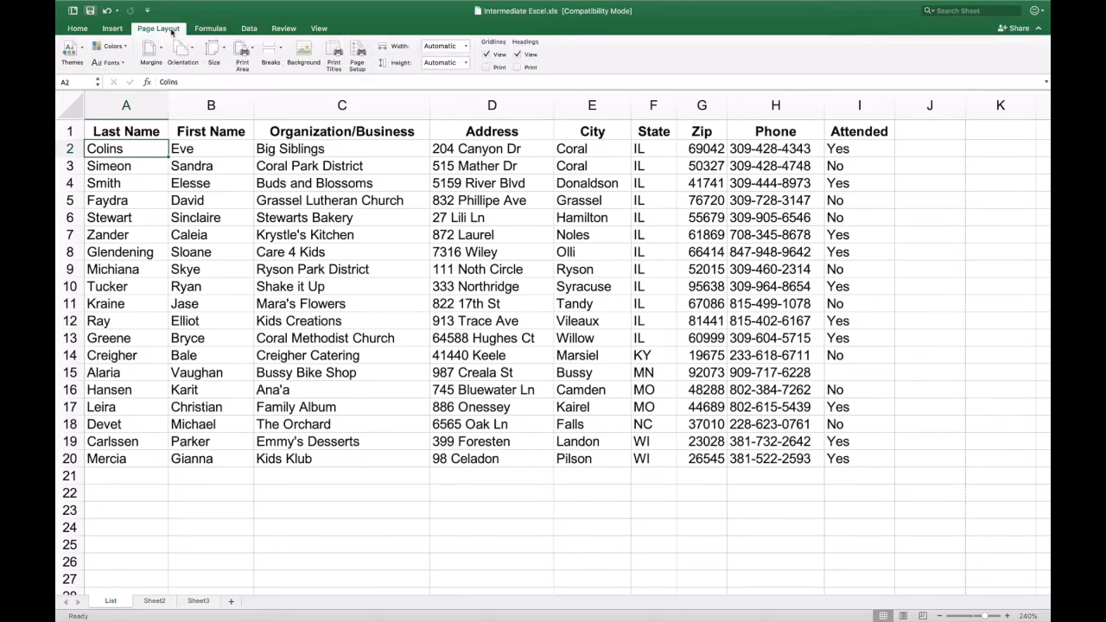
click(334, 55)
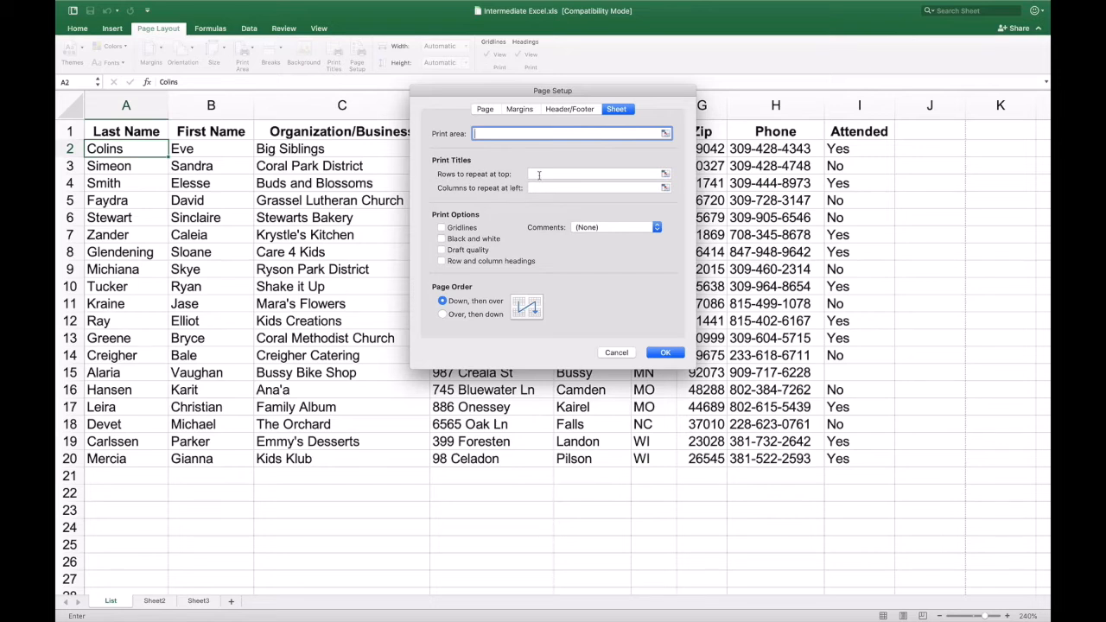
click(533, 174)
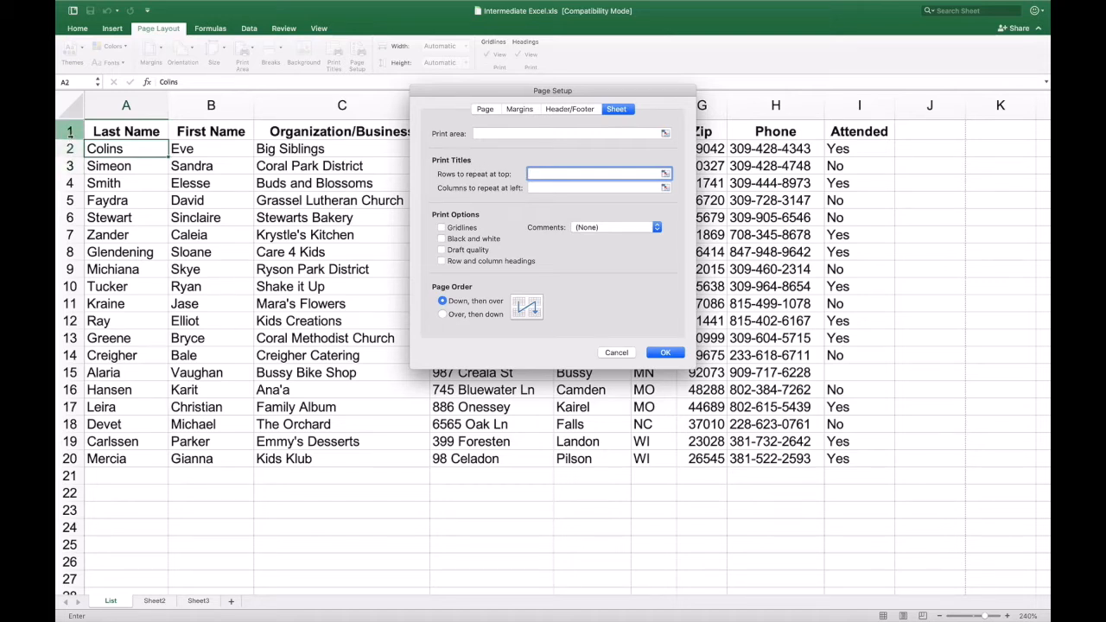
click(70, 132)
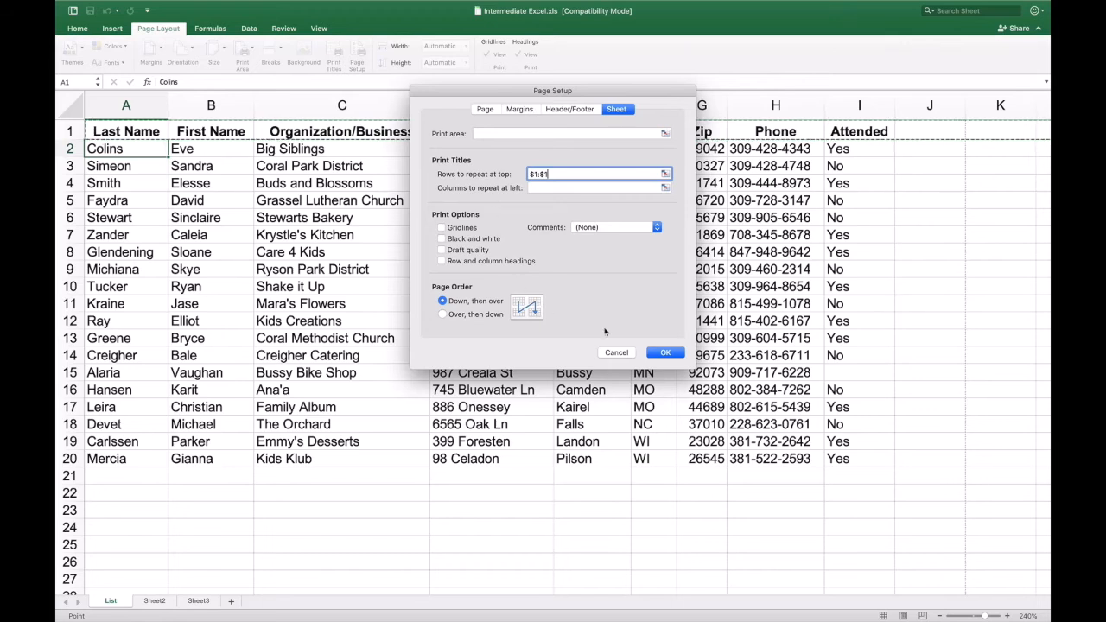
click(663, 353)
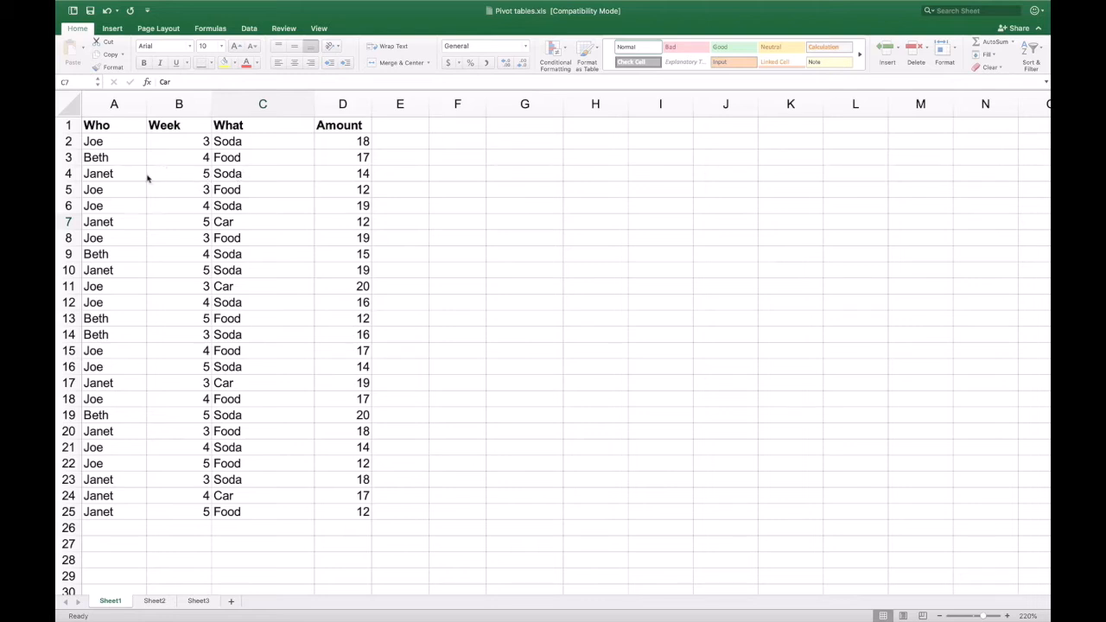
drag(110, 128, 227, 126)
click(226, 126)
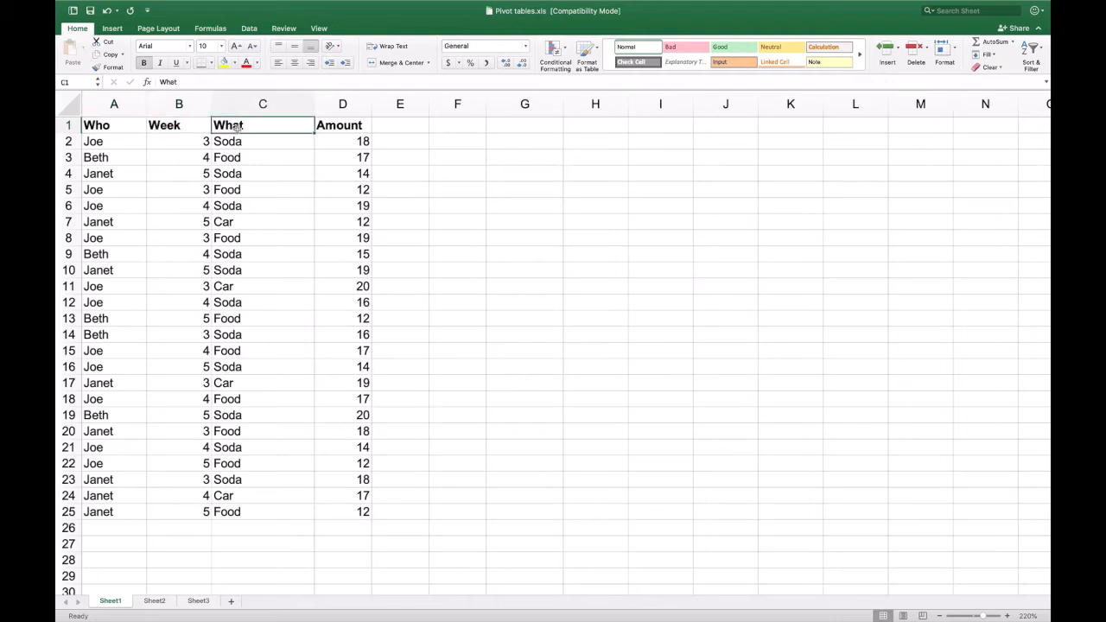
key(Right)
click(187, 129)
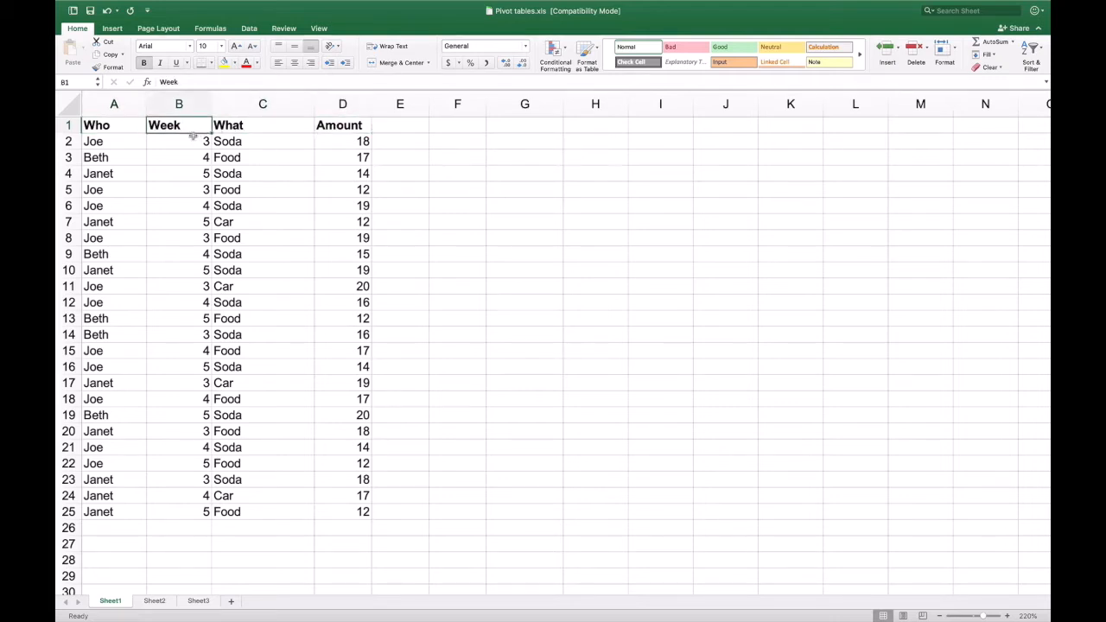
click(126, 147)
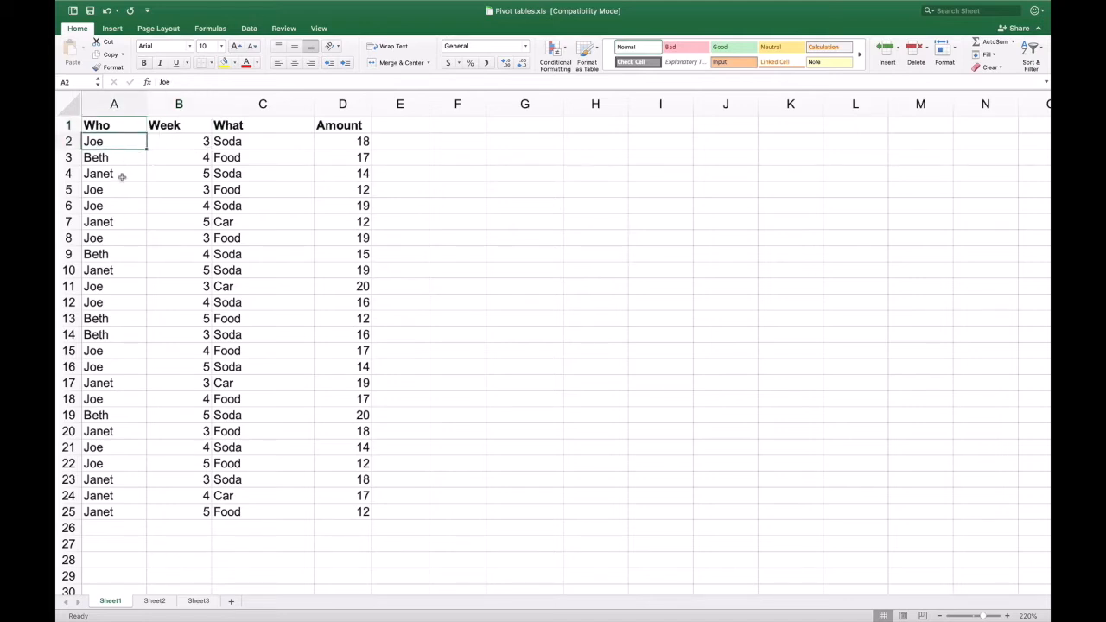
click(198, 145)
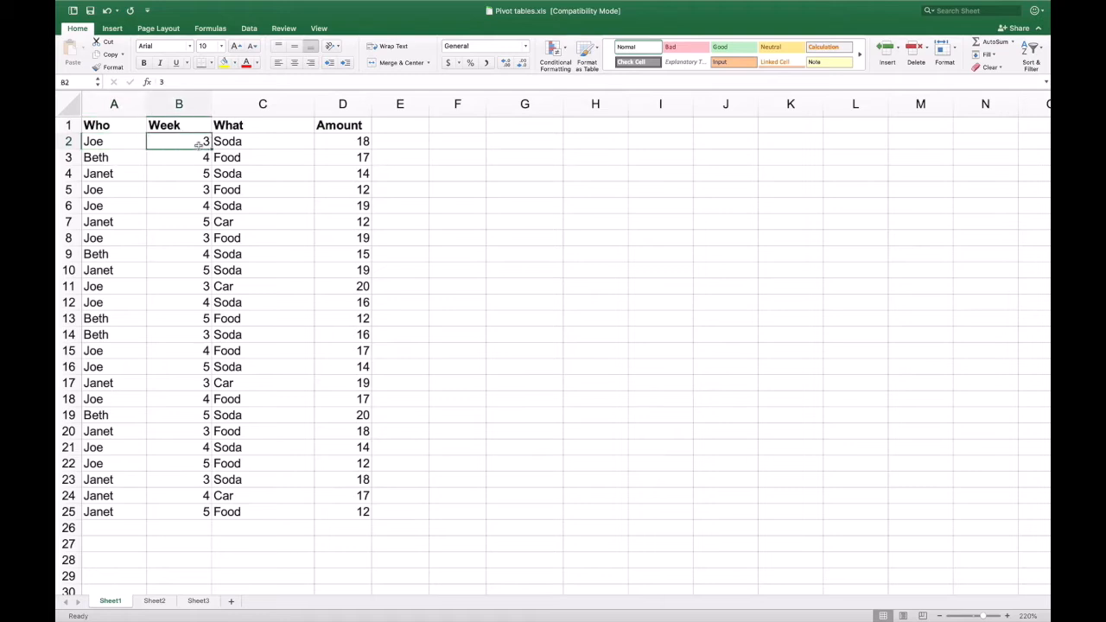
click(196, 156)
click(196, 174)
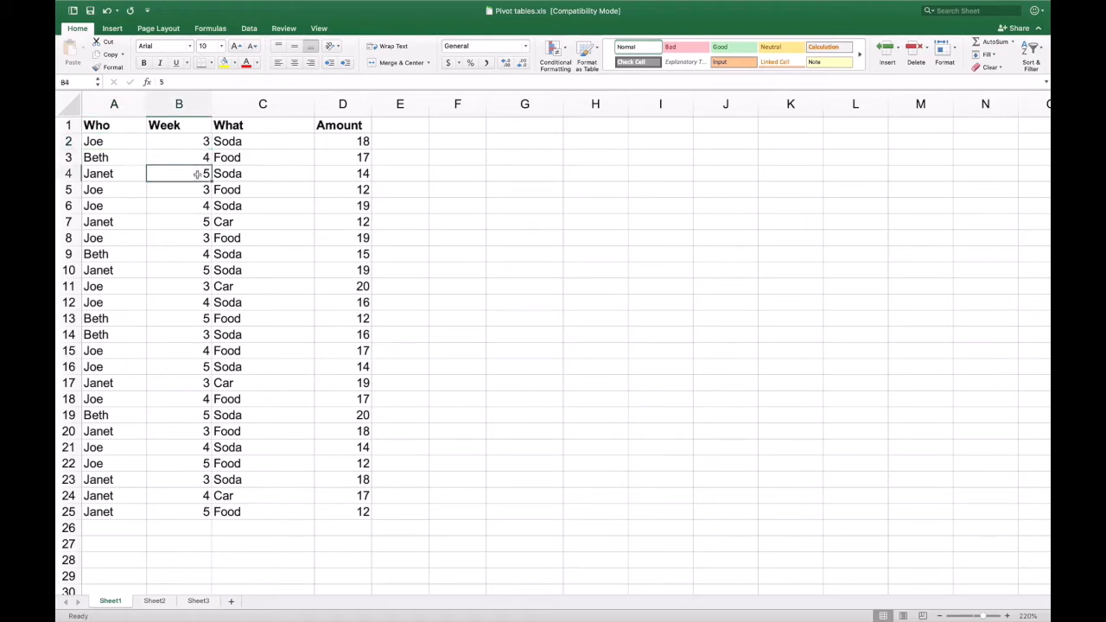
click(252, 147)
click(252, 159)
click(231, 227)
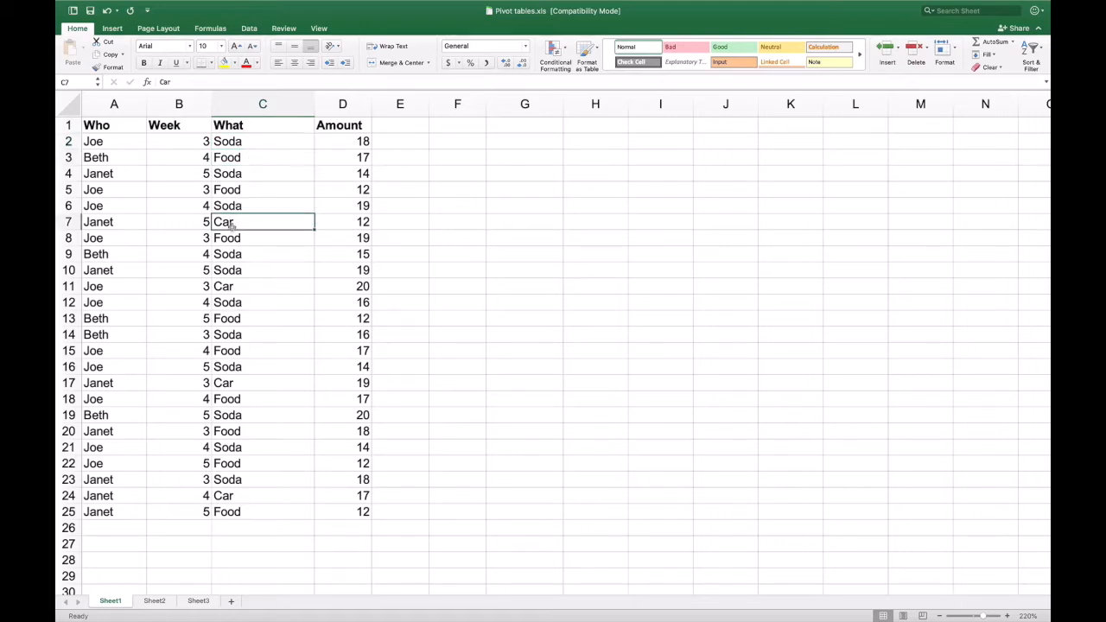
click(345, 142)
click(343, 174)
click(342, 163)
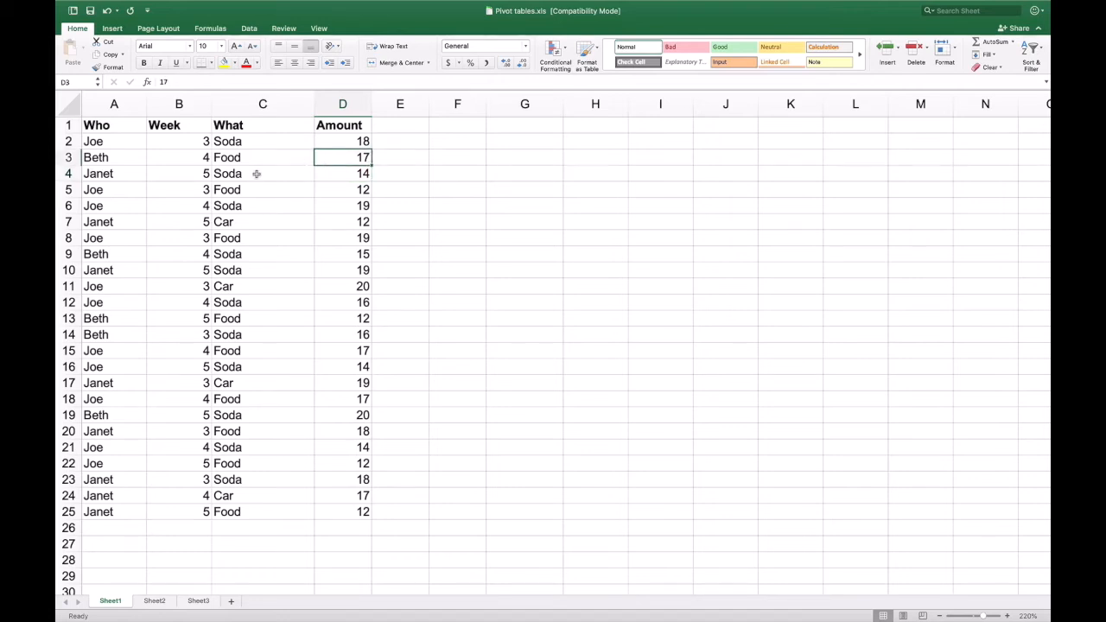
click(227, 174)
click(188, 175)
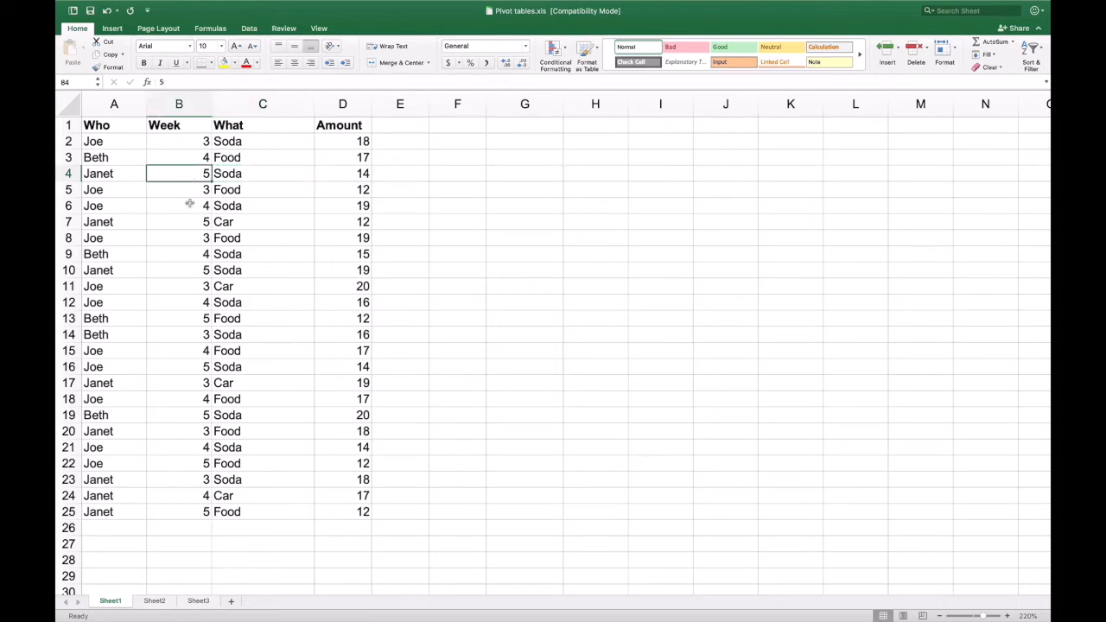
click(187, 273)
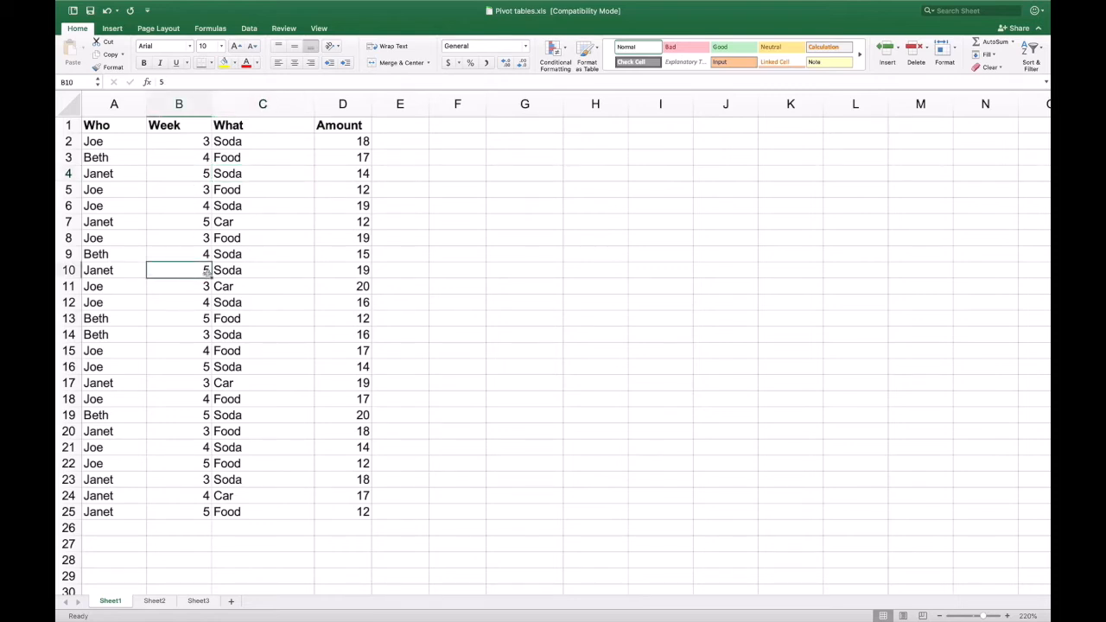
click(230, 273)
click(204, 271)
click(140, 271)
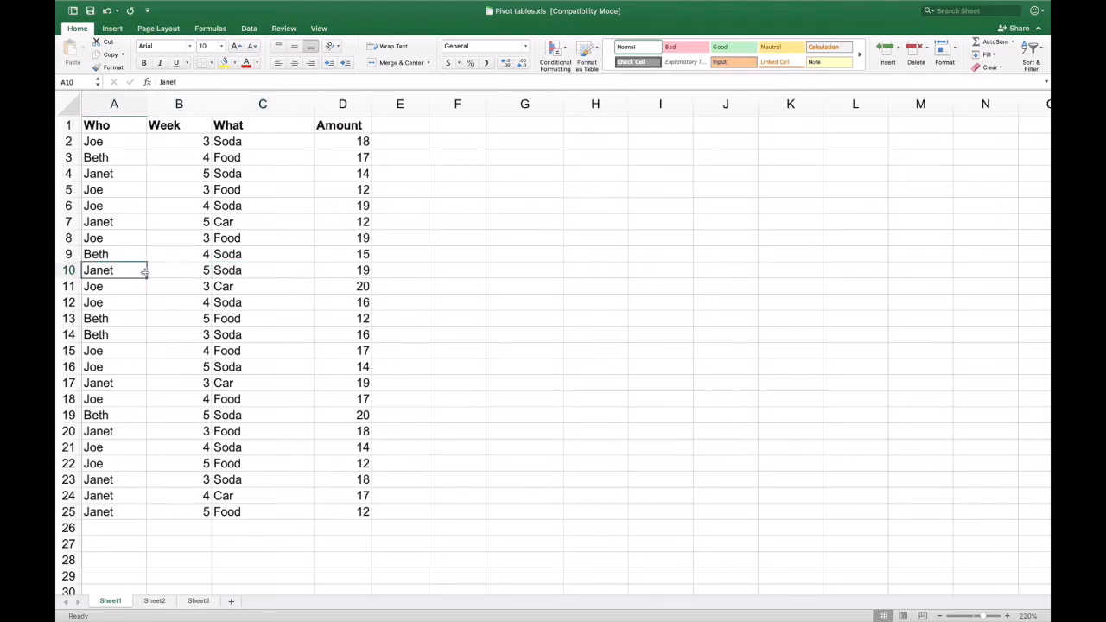
click(131, 174)
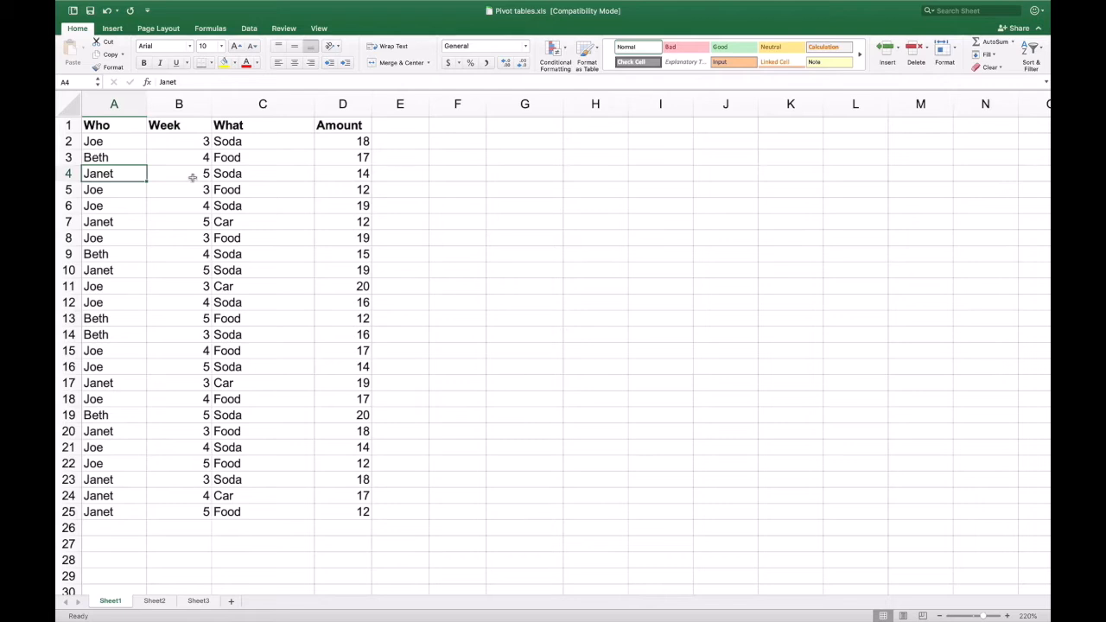
click(239, 174)
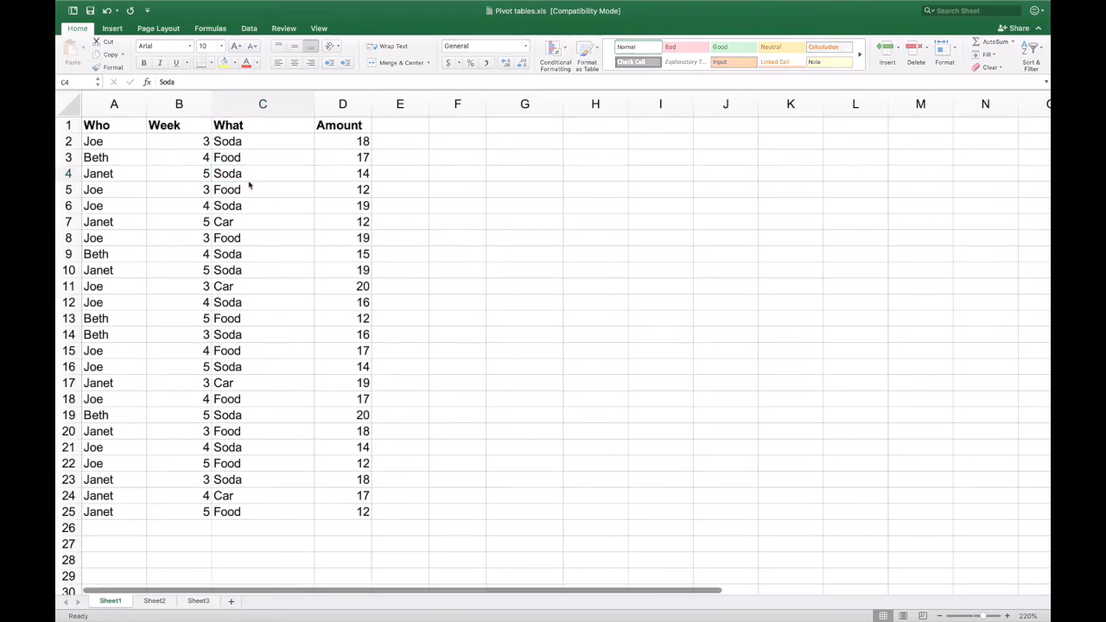
Insert an empty PivotTable from Sheet1!$A$1:$D$25 on a new worksheet, Sheet4
click(113, 30)
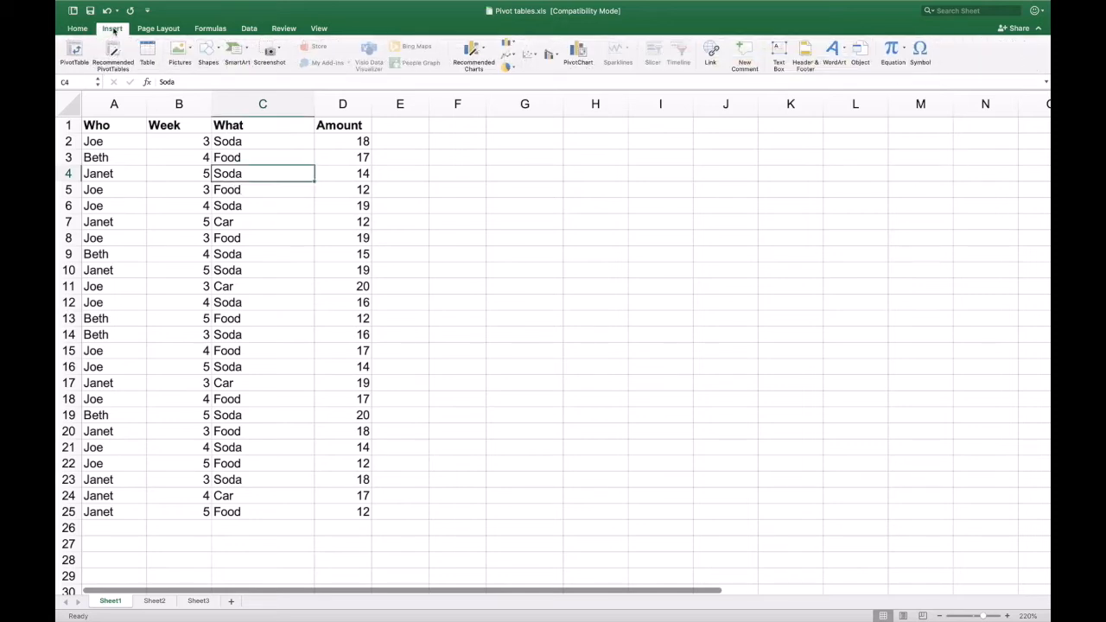
click(76, 52)
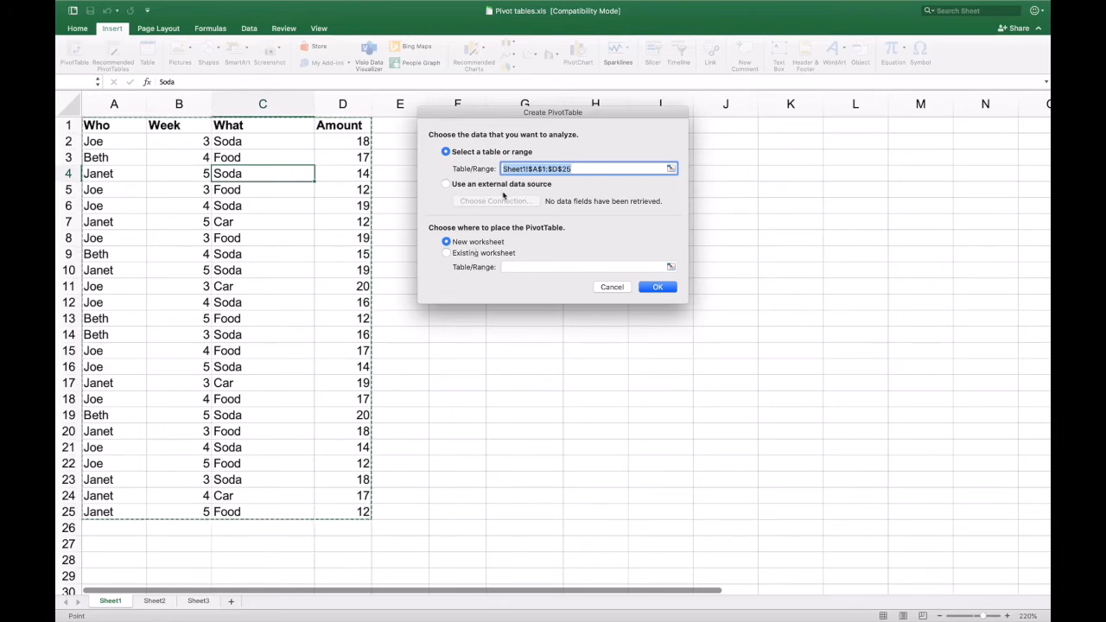
click(652, 291)
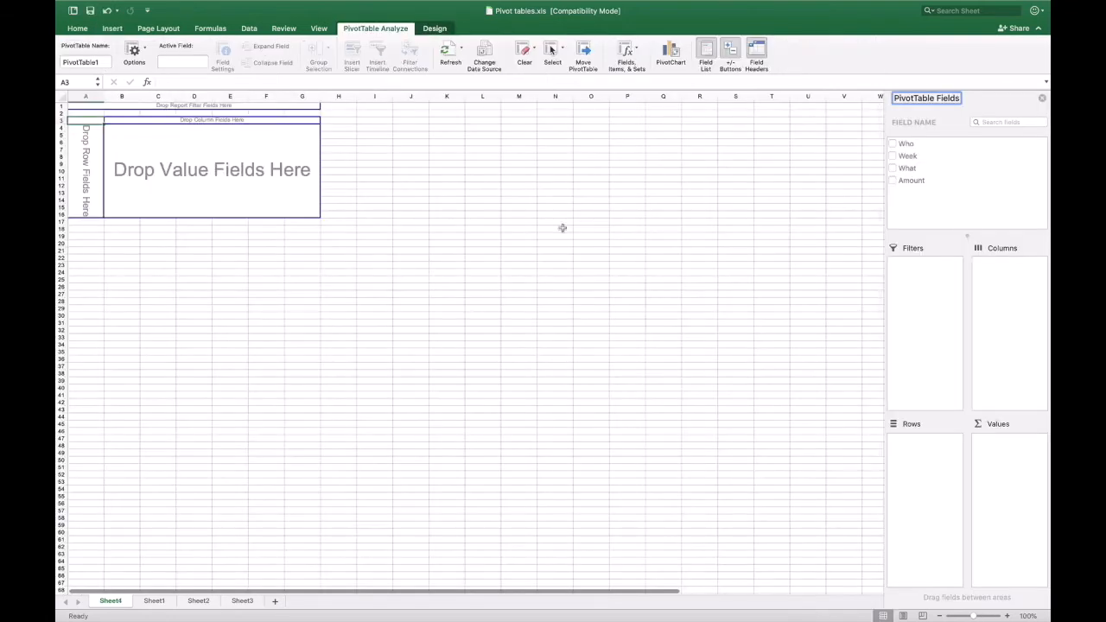
click(151, 603)
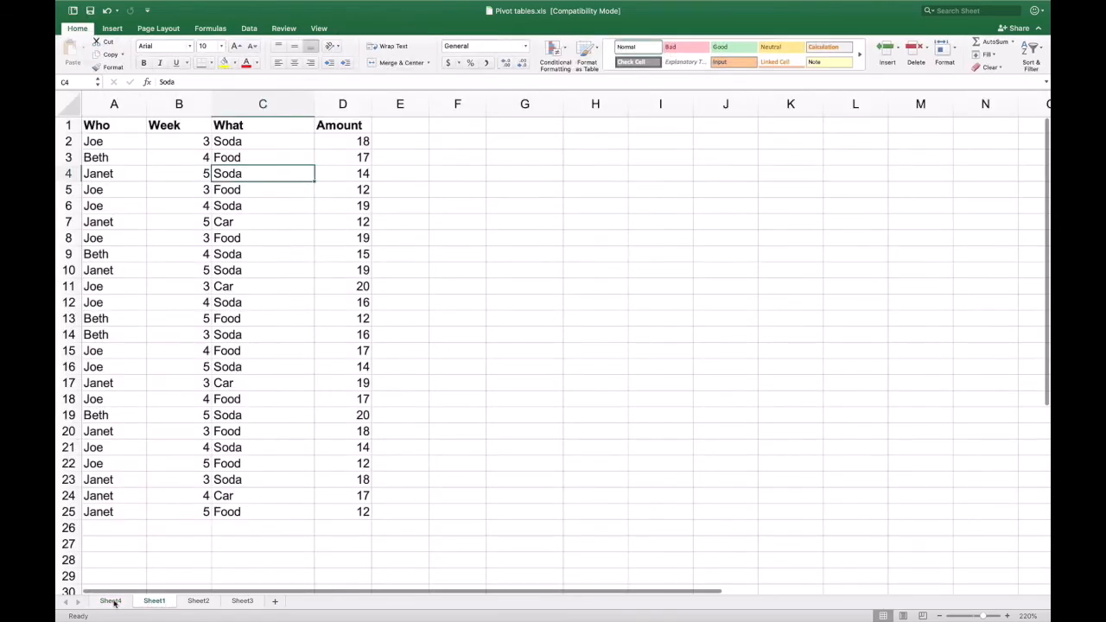
click(113, 603)
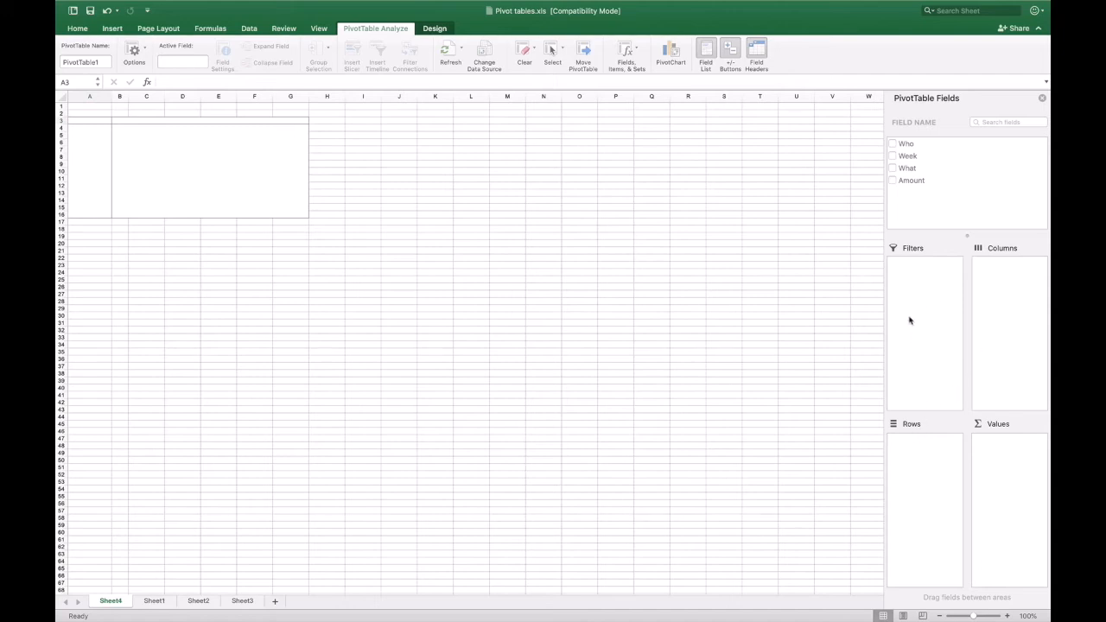
click(911, 170)
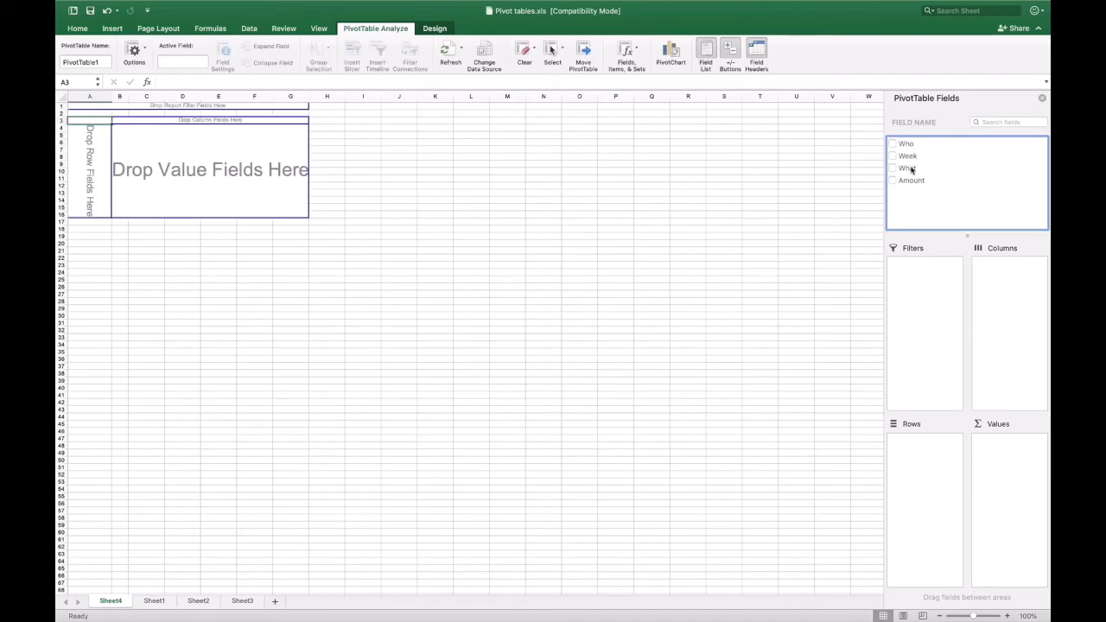
drag(911, 169, 1006, 275)
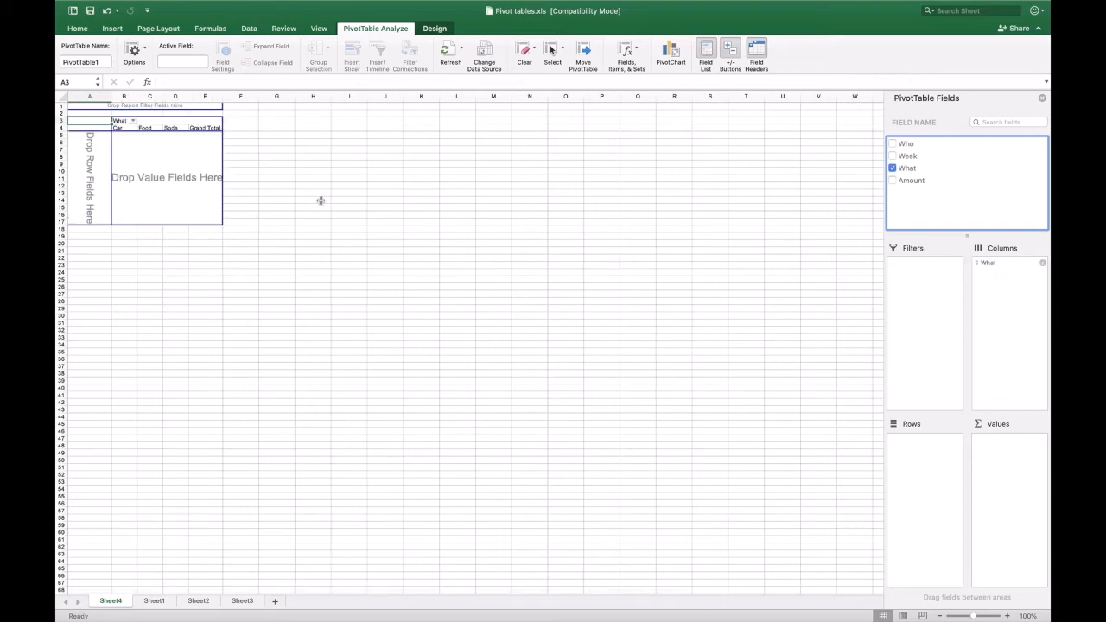
Zoom Sheet4 in to 200% to read the Car, Food and Soda column headings
click(1007, 615)
click(1008, 615)
click(1007, 615)
click(1007, 615)
click(1007, 615)
click(1008, 615)
click(1007, 615)
click(1007, 615)
click(1007, 615)
click(1007, 615)
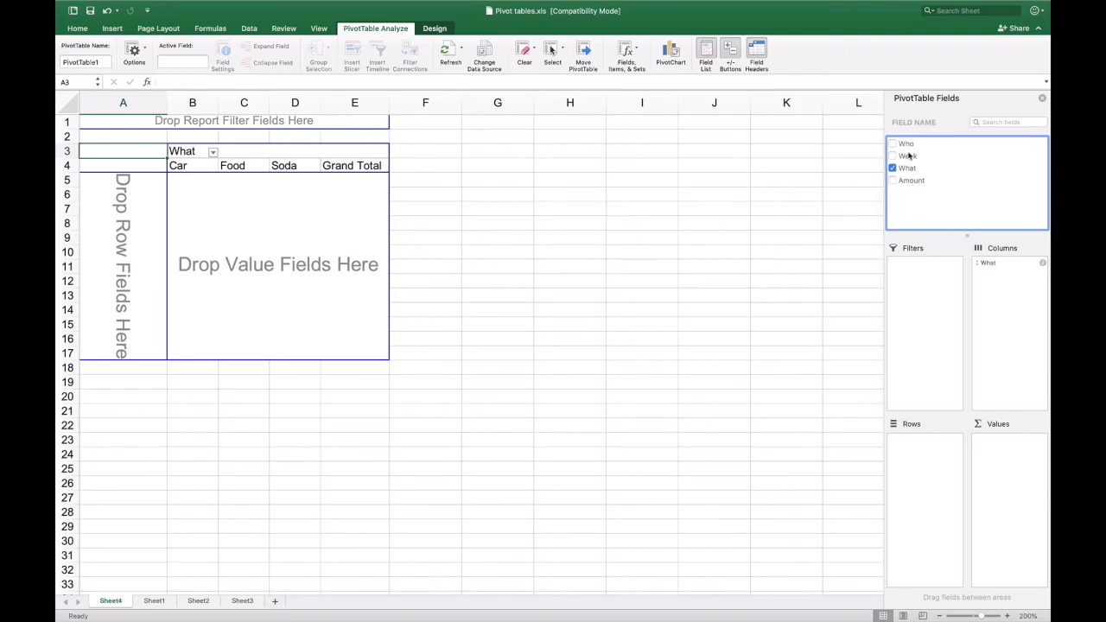
Arrange Week as rows, Sum of Amount as values and Who as a report filter
drag(911, 156, 926, 454)
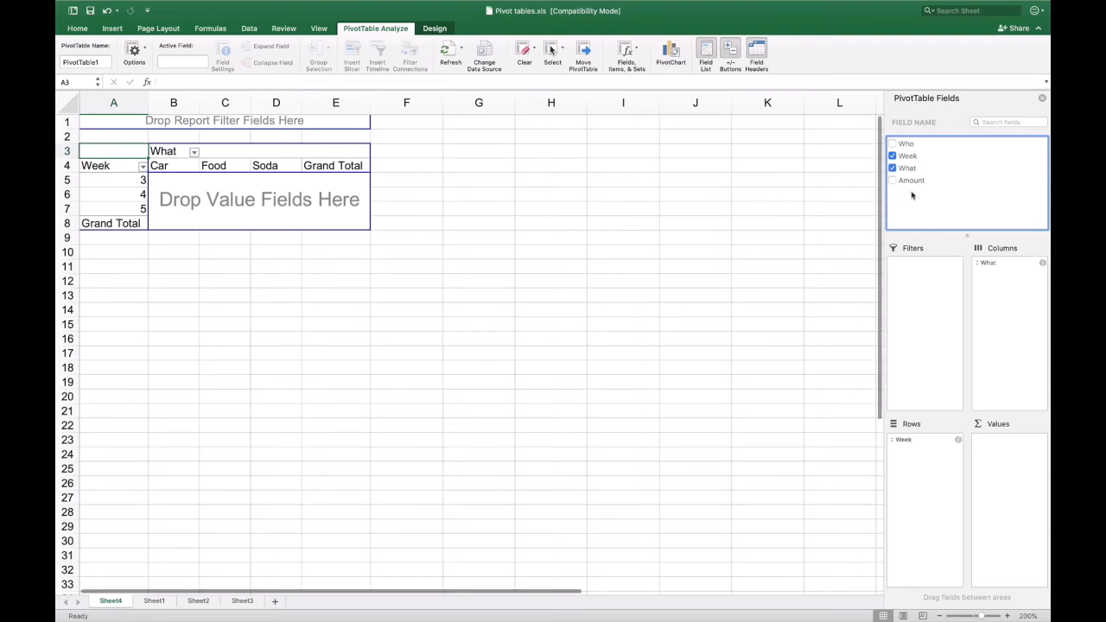
drag(910, 184, 1008, 458)
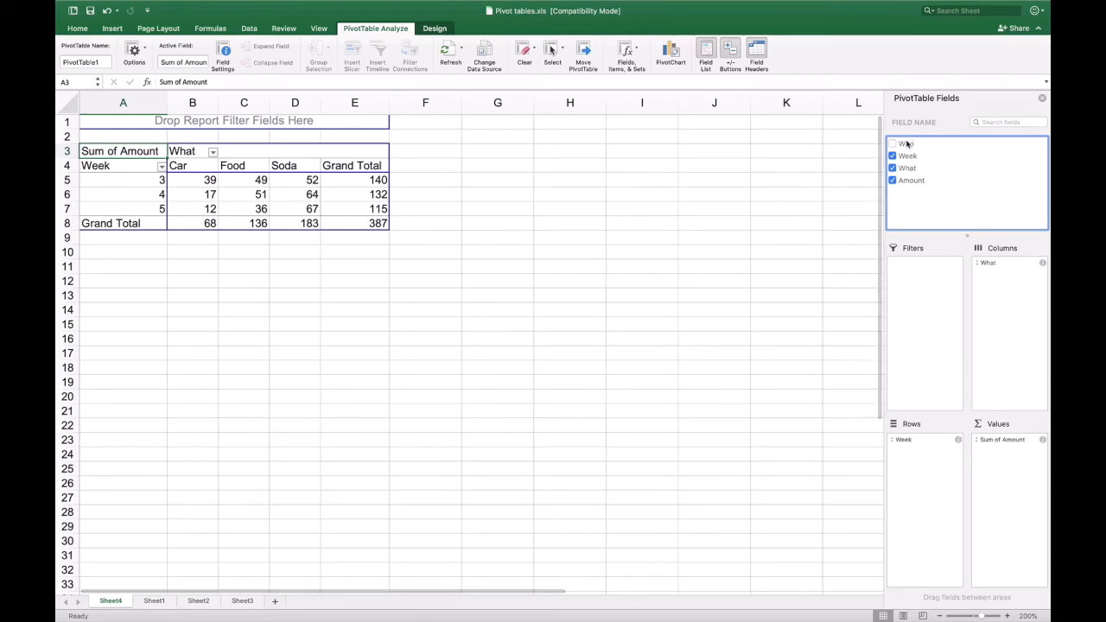
drag(915, 185, 925, 278)
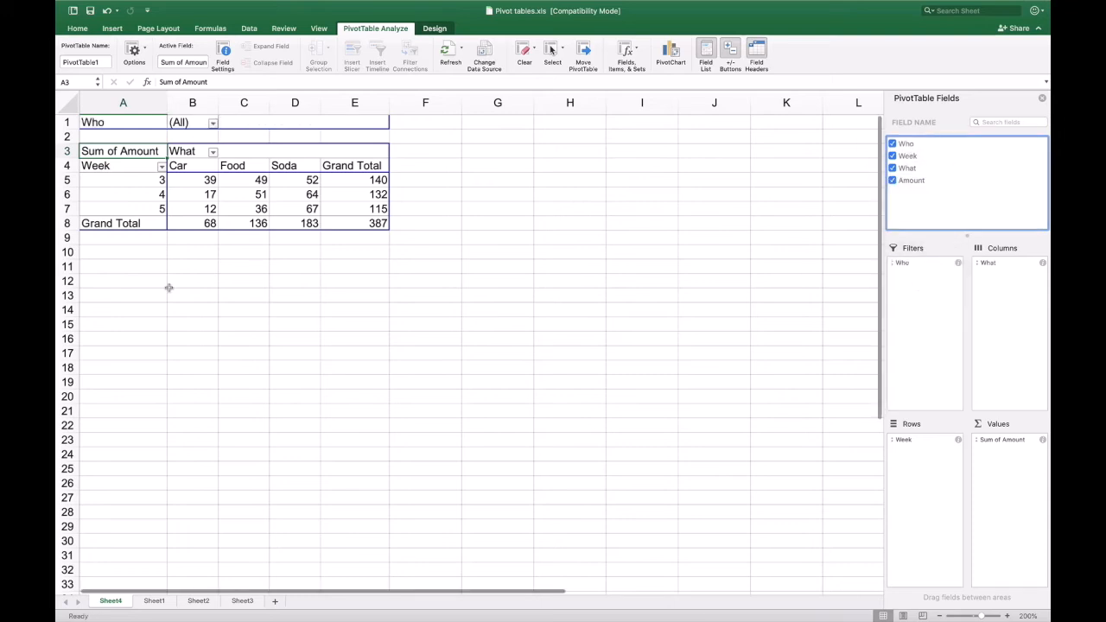
click(212, 124)
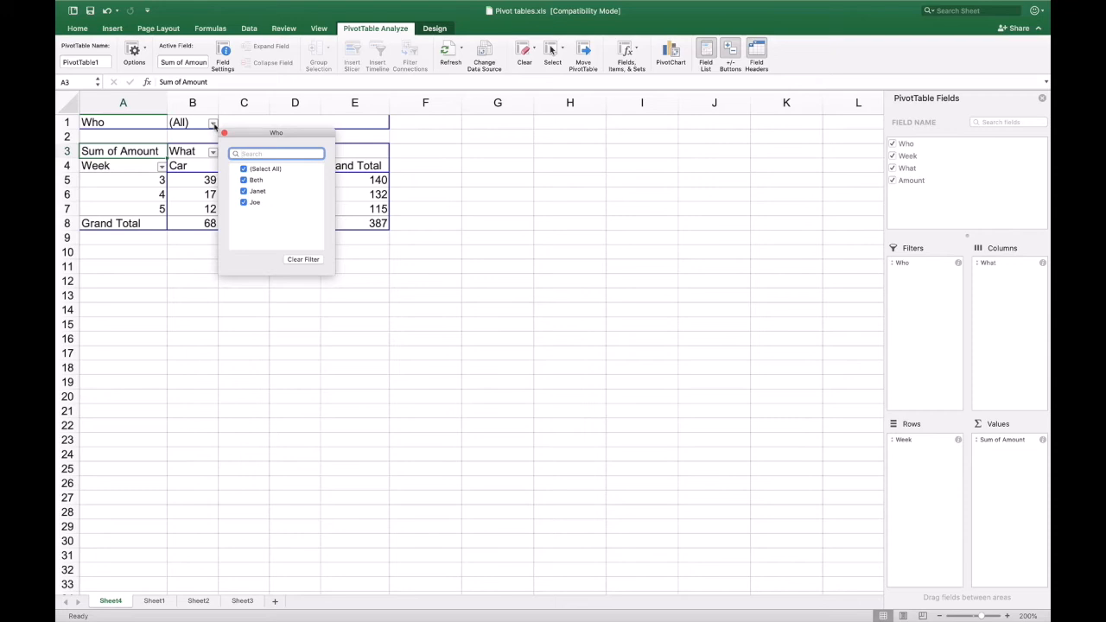
Set the Who filter to a single person, giving Car 48, Food 30, Soda 51 (total 129)
click(212, 124)
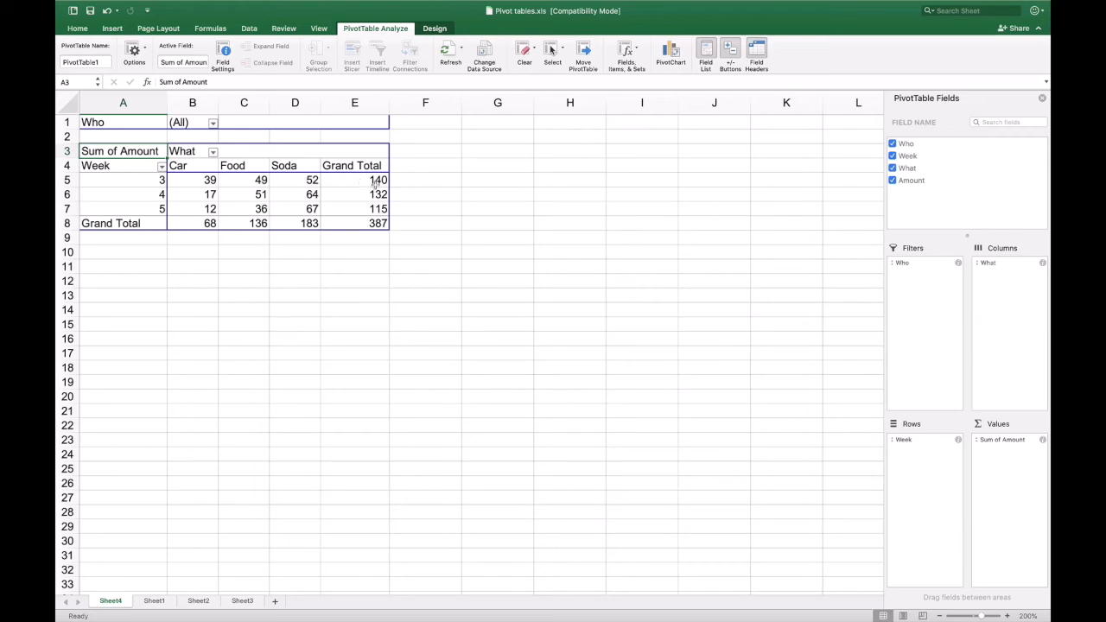
click(212, 124)
click(246, 170)
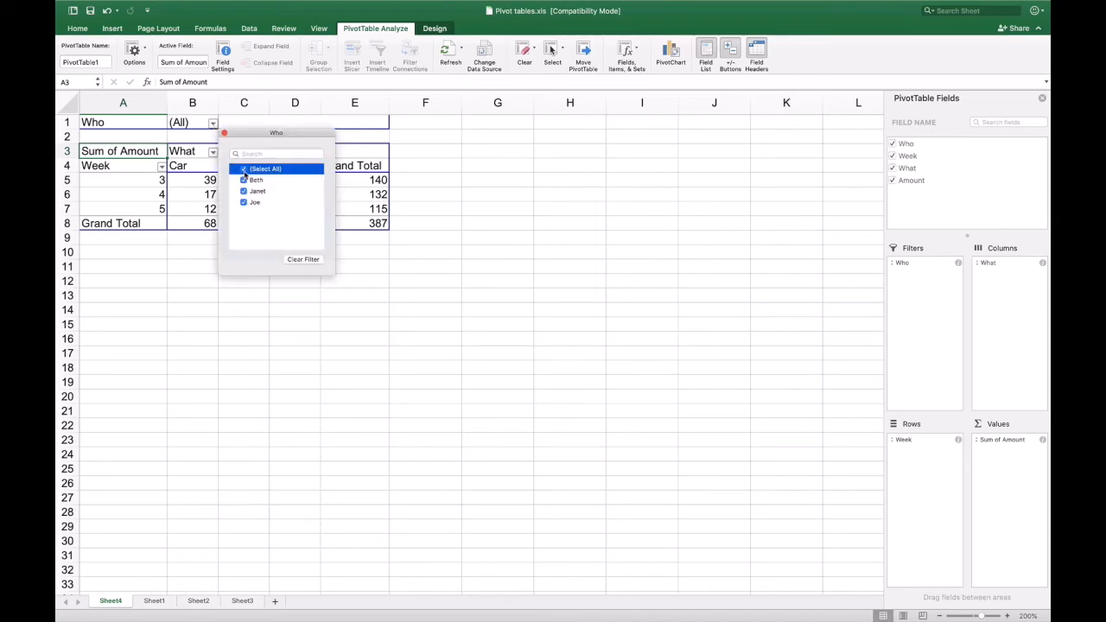
click(245, 191)
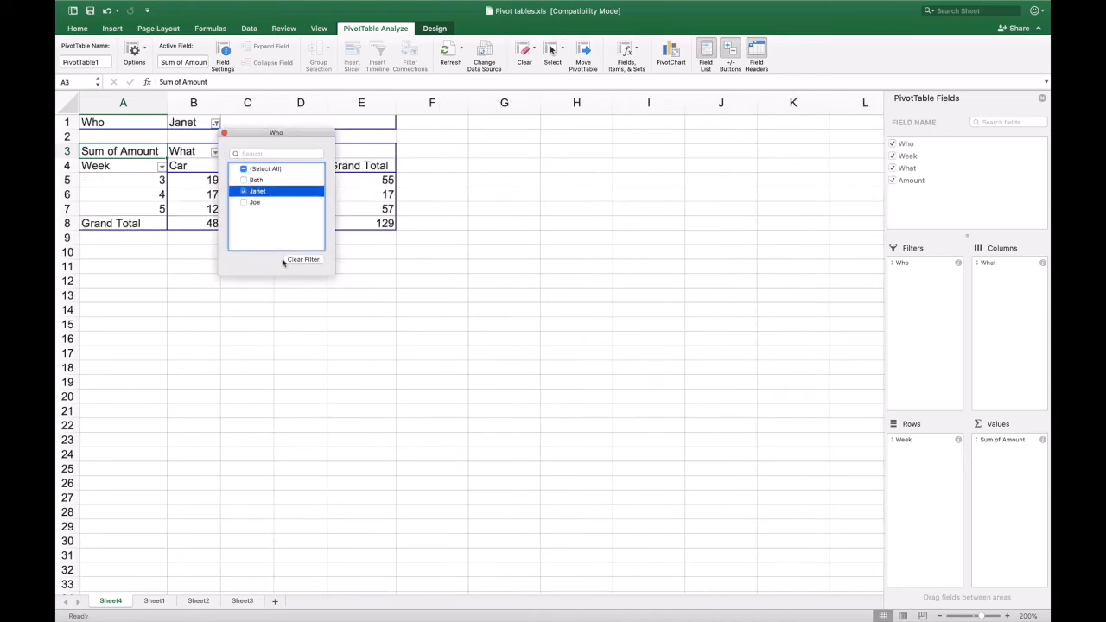
click(224, 134)
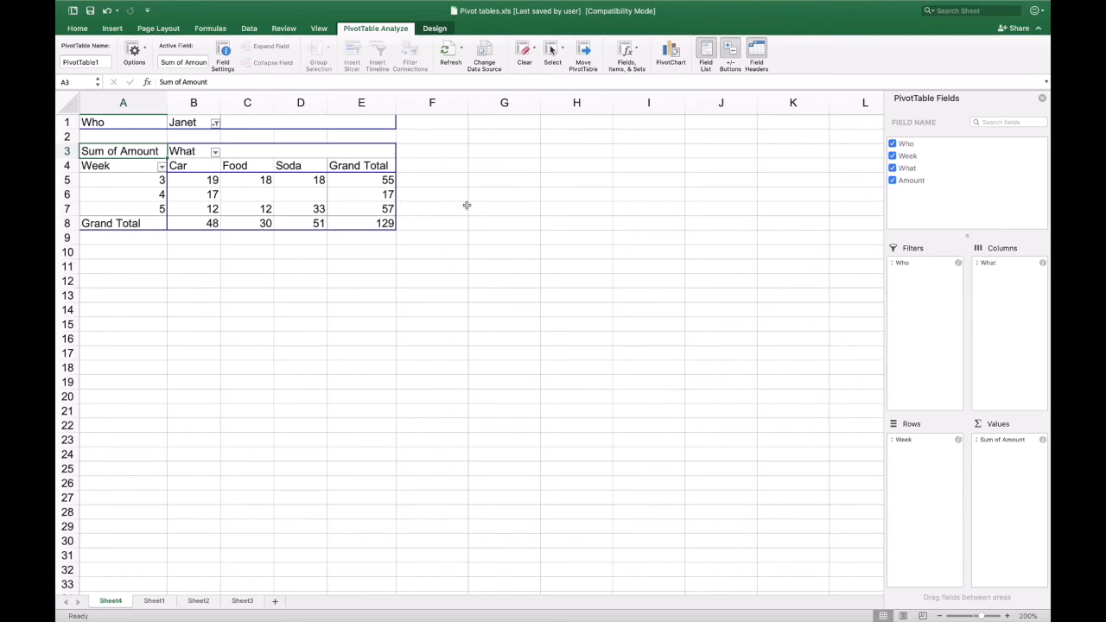
Remove Who and Week, then place Who in Rows and Week in Filters
click(894, 145)
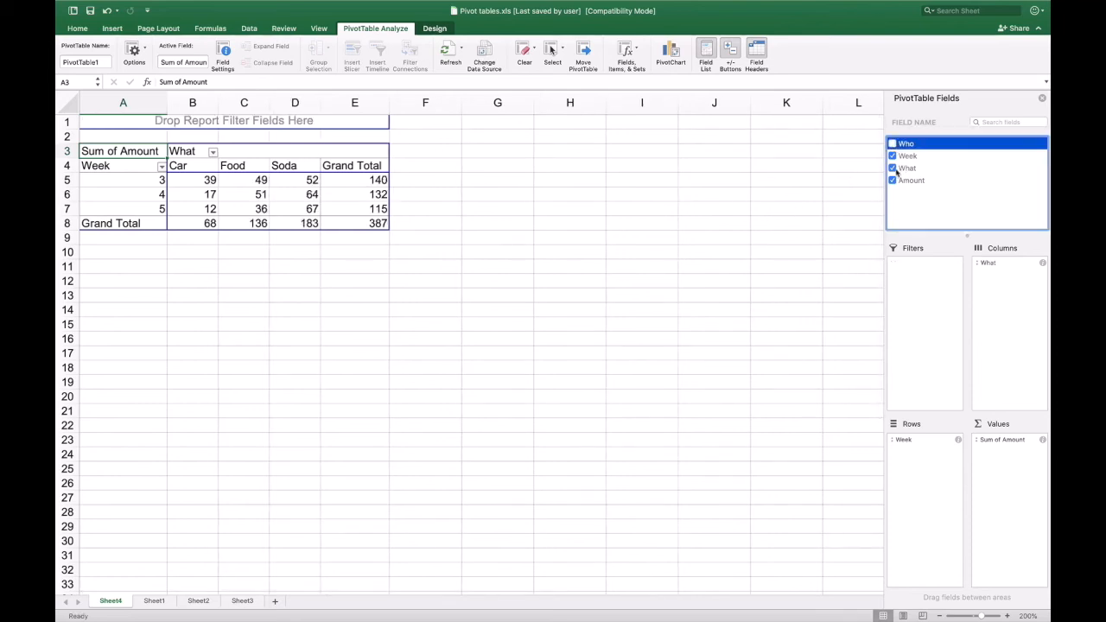
click(893, 156)
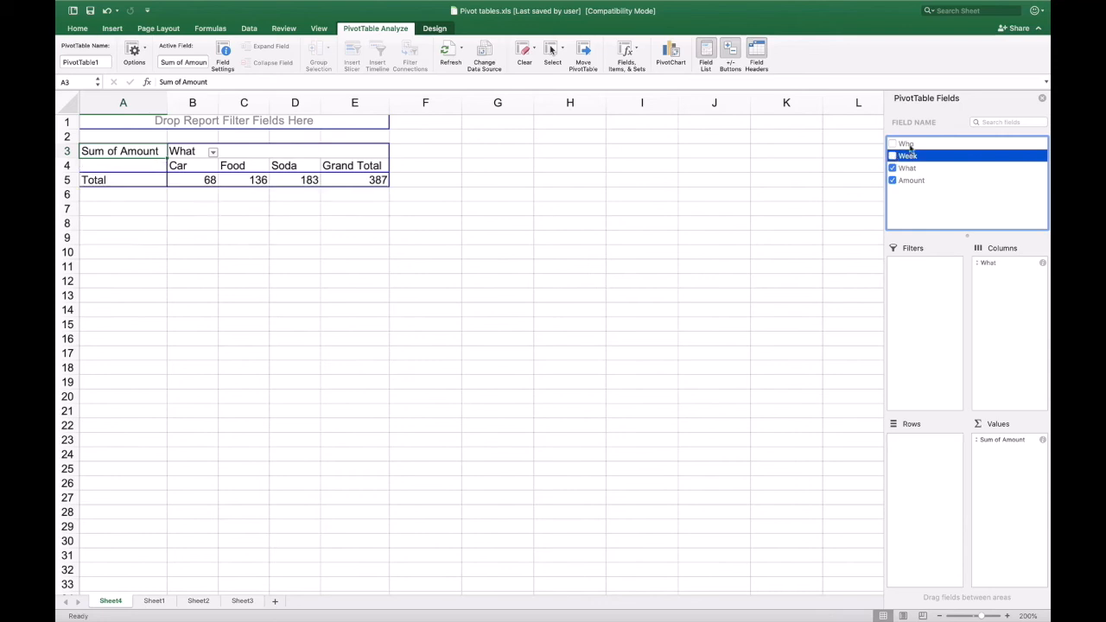
drag(908, 145, 931, 454)
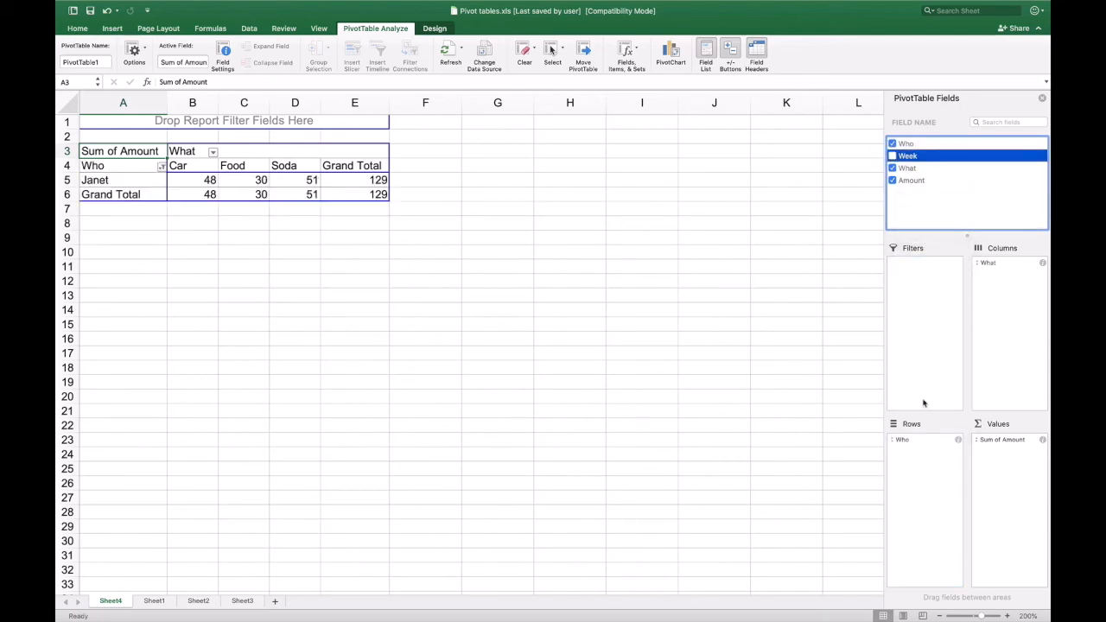
drag(914, 158, 925, 286)
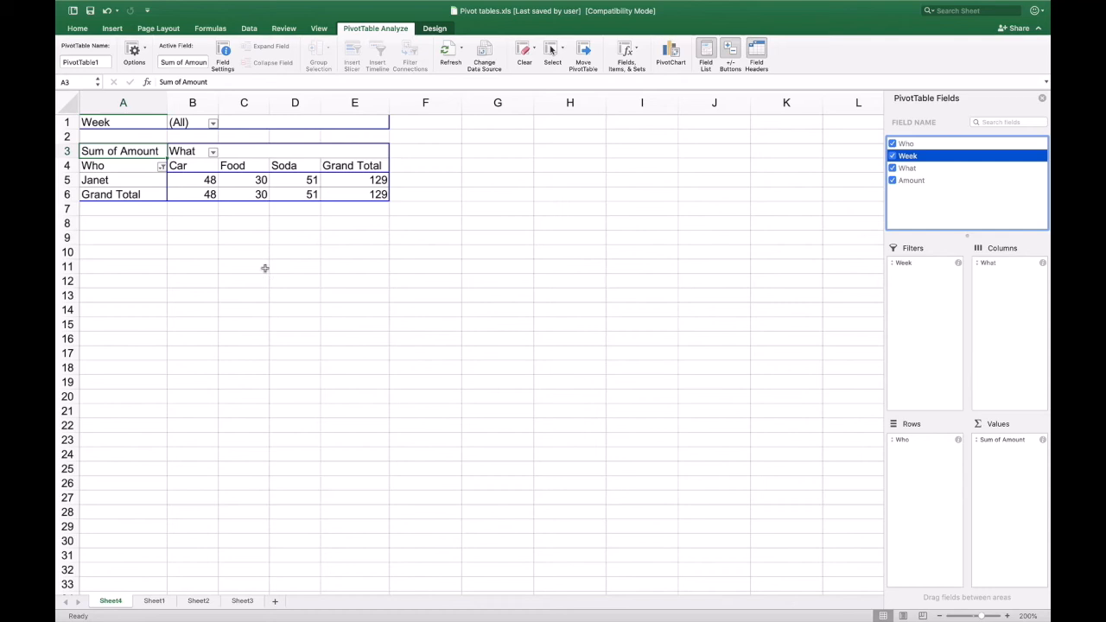
Re-include every person in the Who row labels so the grand total returns to 387
click(162, 167)
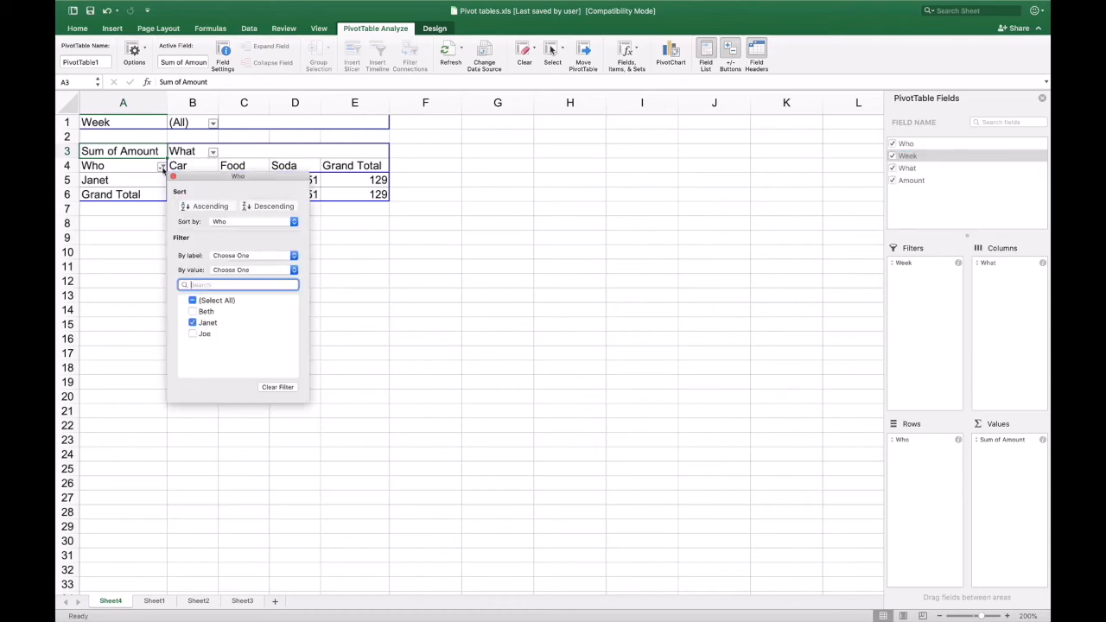
click(192, 301)
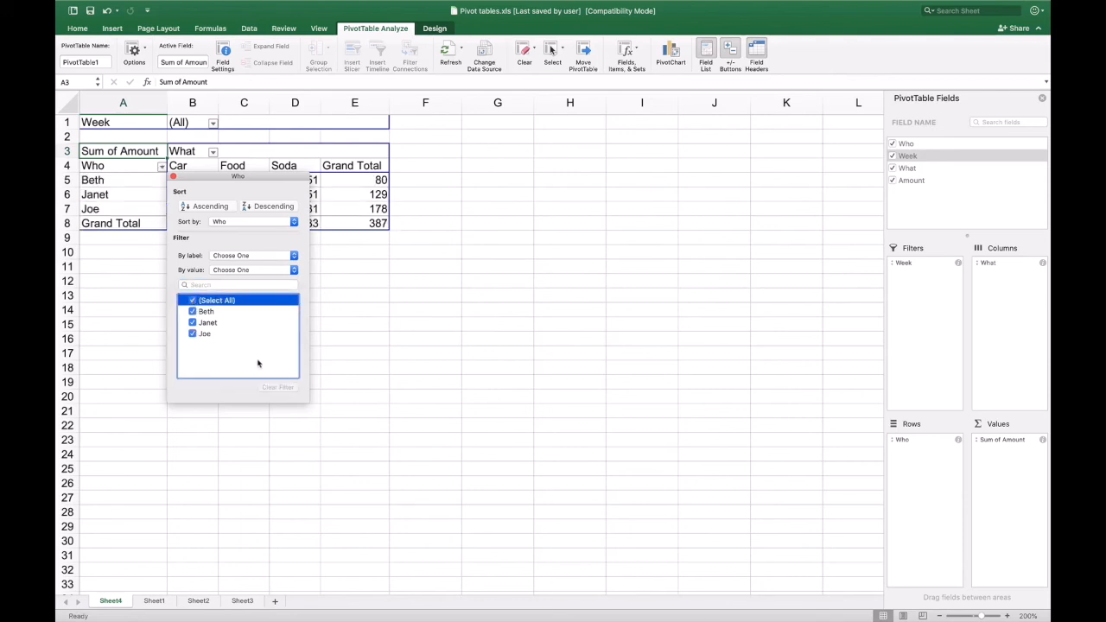
click(172, 178)
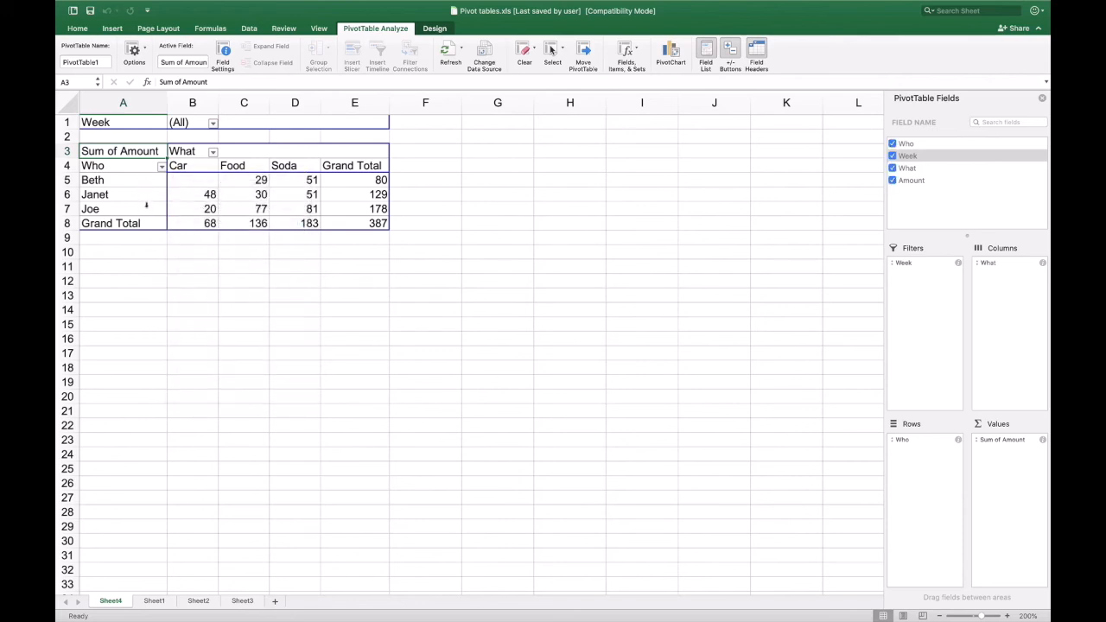
click(213, 125)
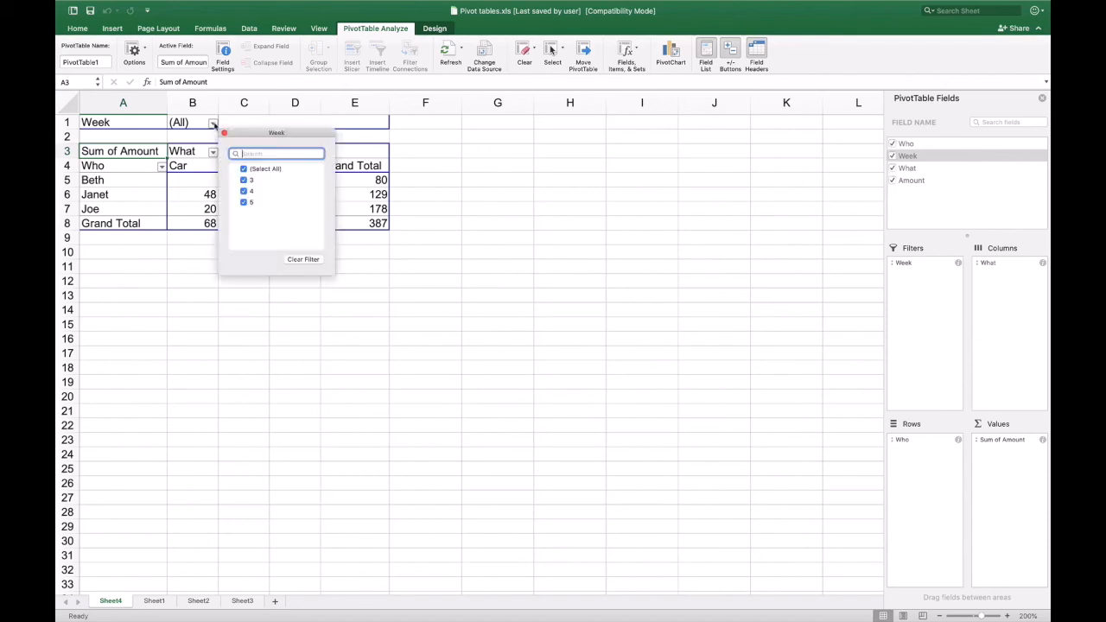
Filter the Week report filter to 5 only, giving Car 12, Food 36, Soda 67 (total 115)
click(244, 168)
click(244, 202)
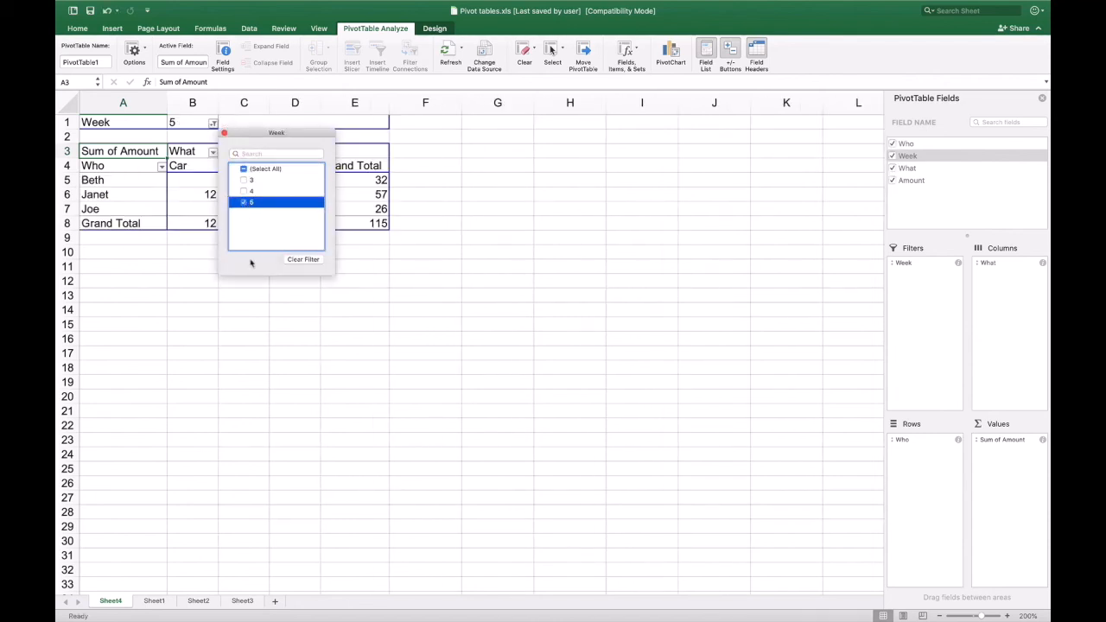
click(224, 134)
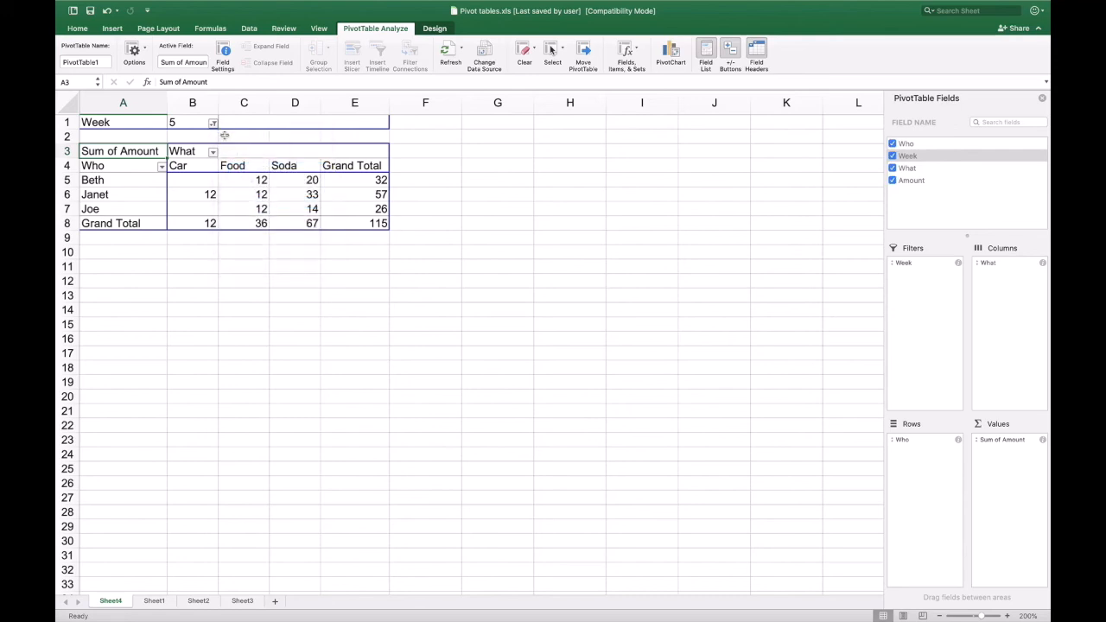
click(308, 197)
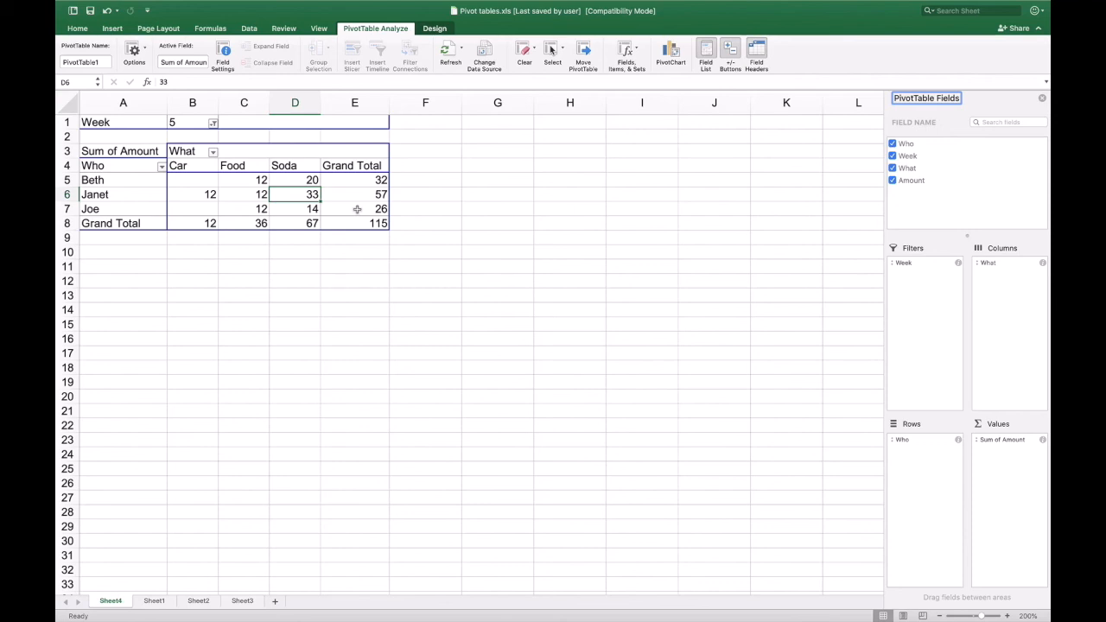
From Sheet1, start a PivotChart on range $A$1:$D$26 with New worksheet selected
click(155, 601)
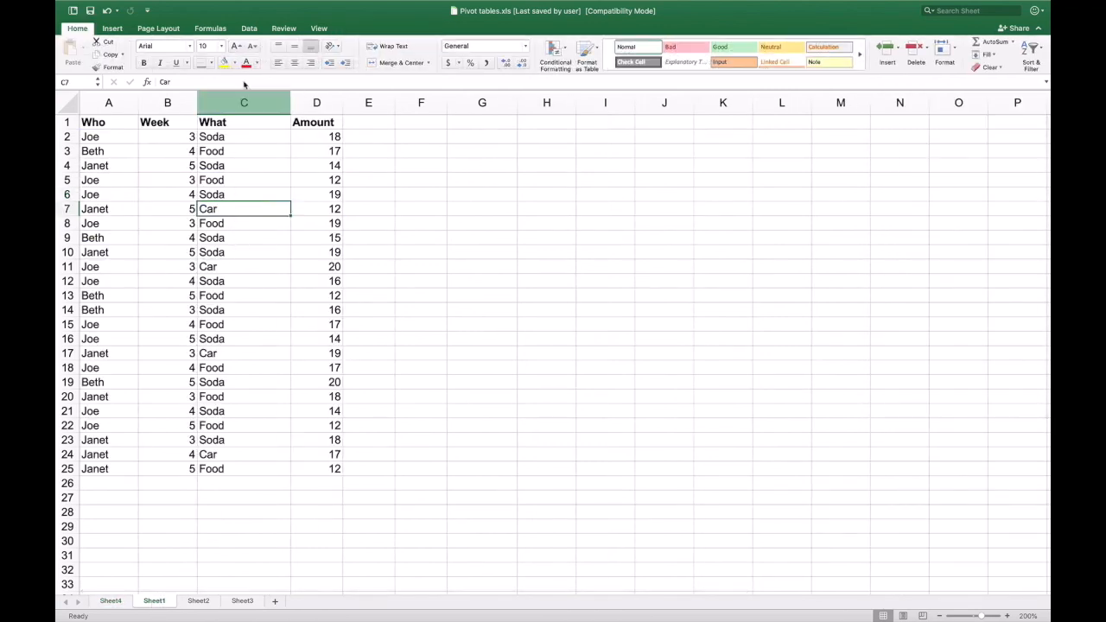
click(115, 29)
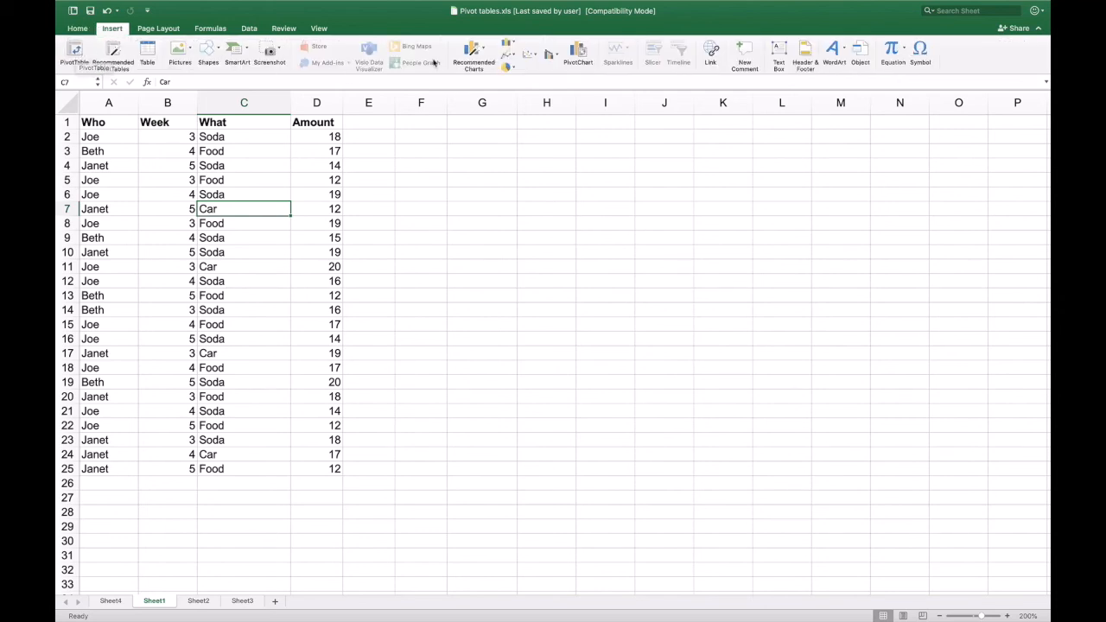
click(579, 52)
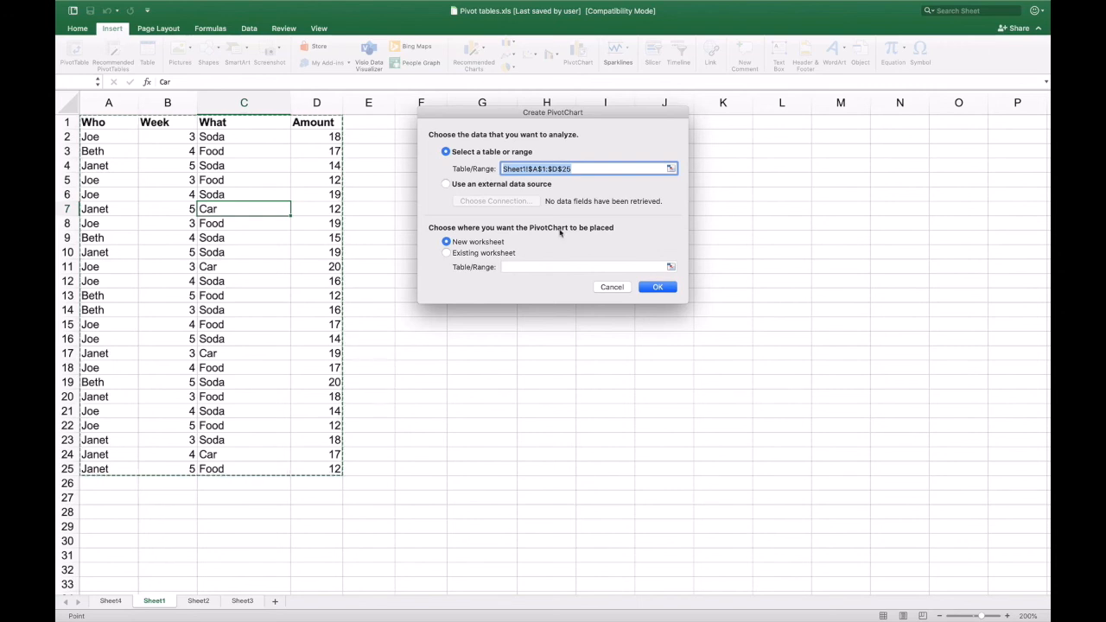
Create the PivotChart on a new worksheet, Sheet5, and zoom the view in
click(655, 287)
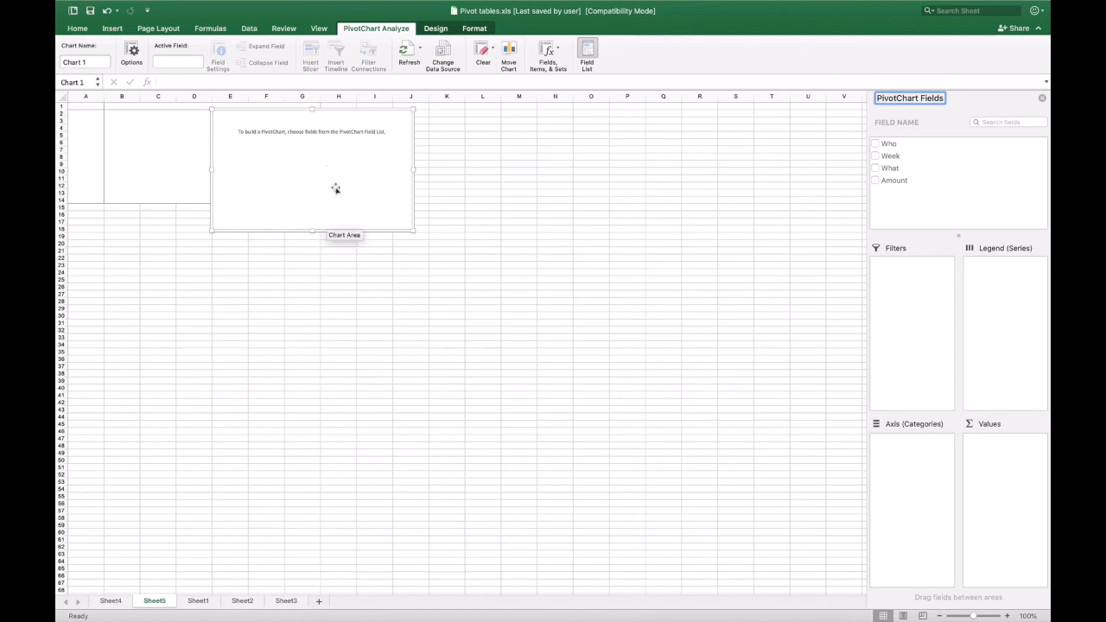
click(1008, 615)
click(1007, 615)
click(1007, 615)
click(1007, 615)
click(1007, 616)
click(1008, 615)
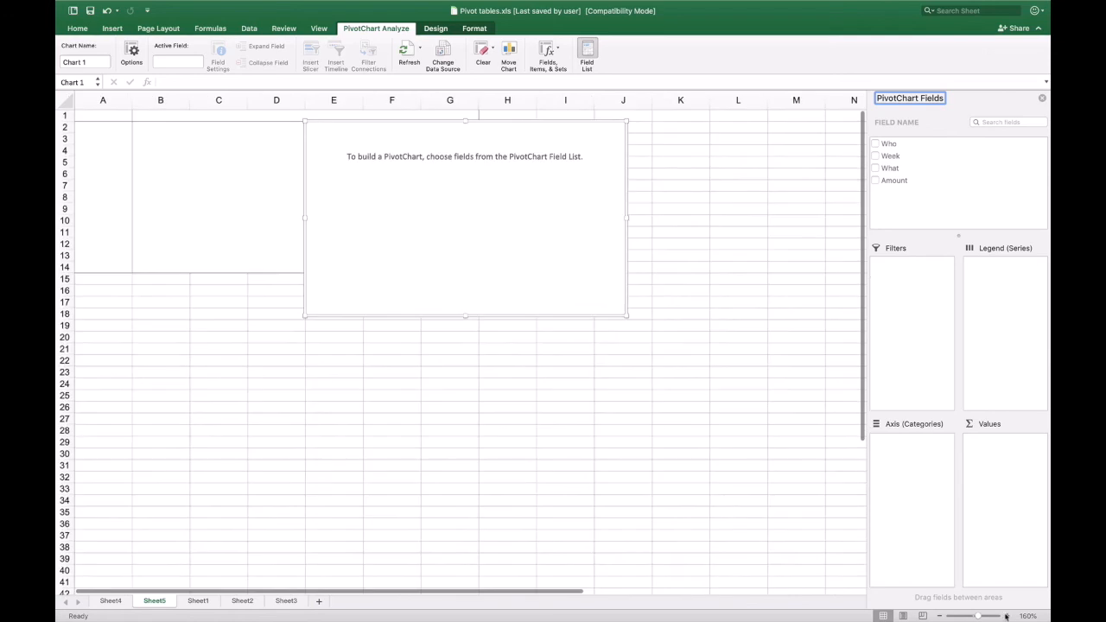
click(1007, 615)
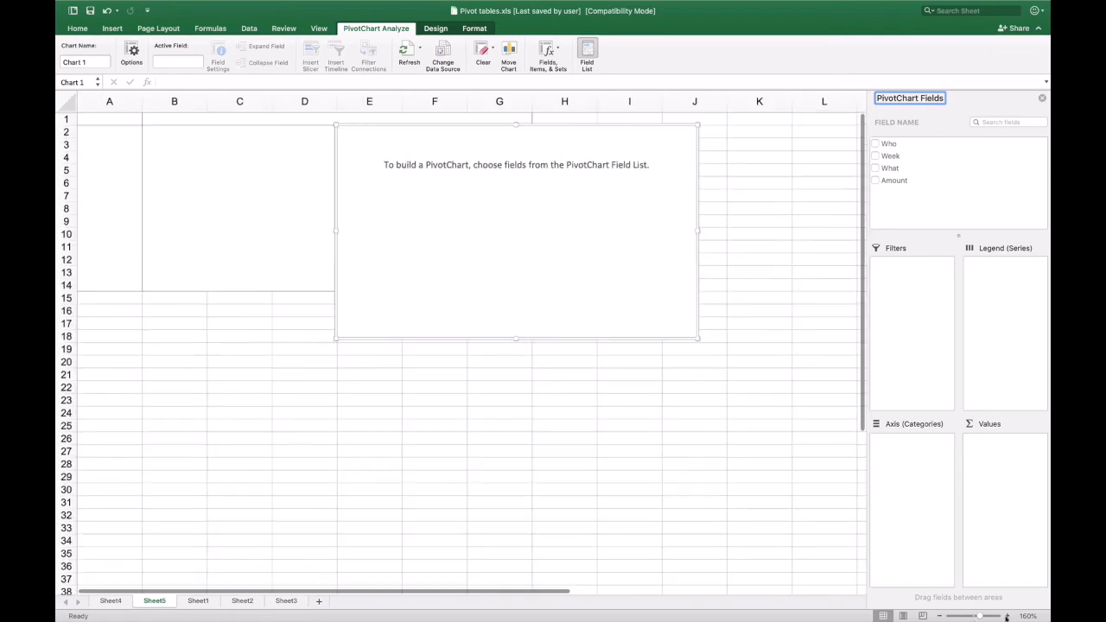
click(1006, 615)
click(1006, 615)
click(1006, 615)
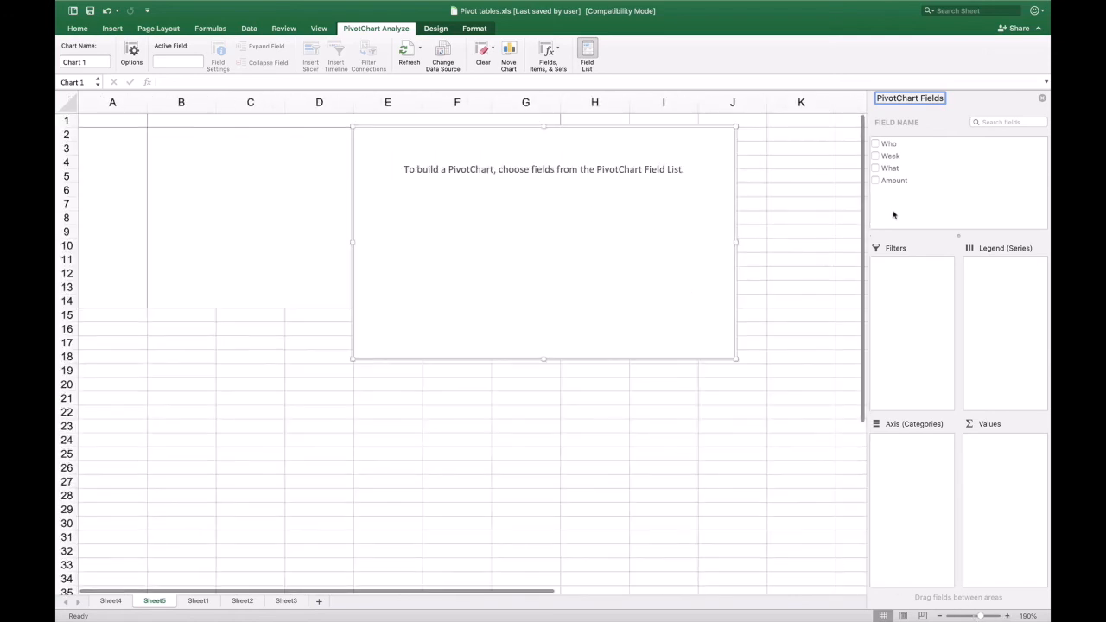
Chart Sum of Amount with Who on axis, What as legend, Week as filter; move chart below table
click(892, 147)
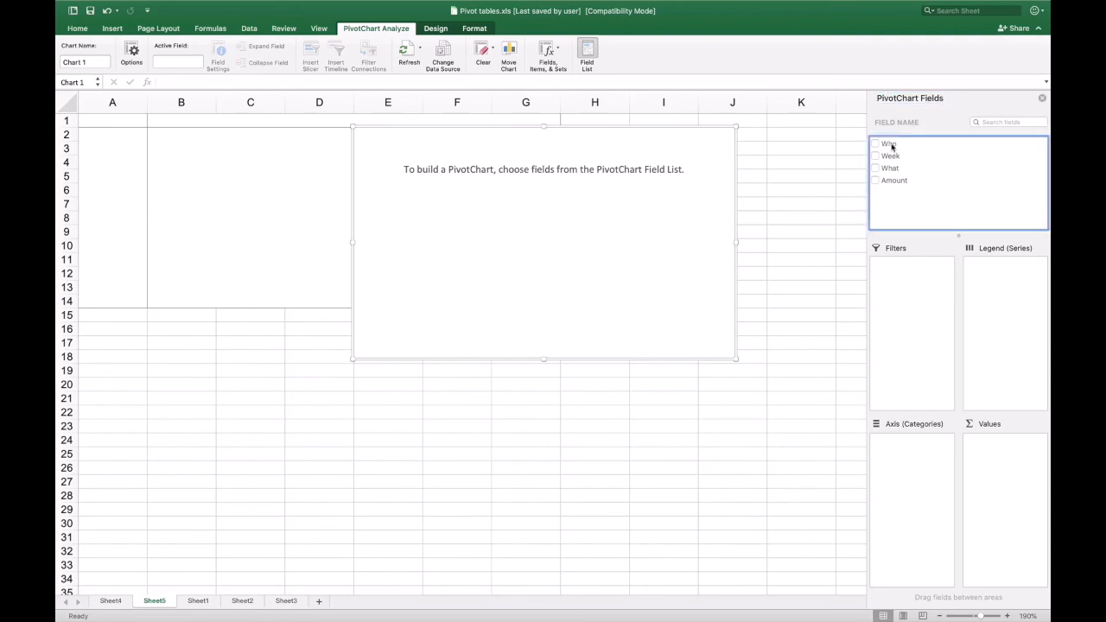
drag(892, 146, 899, 440)
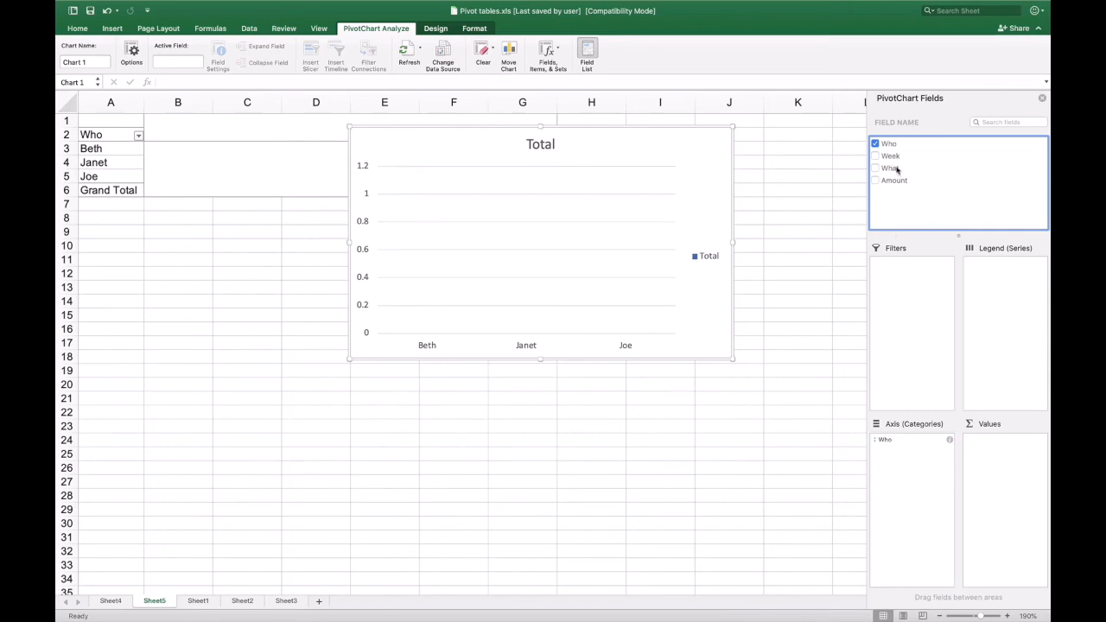
drag(895, 169, 1009, 307)
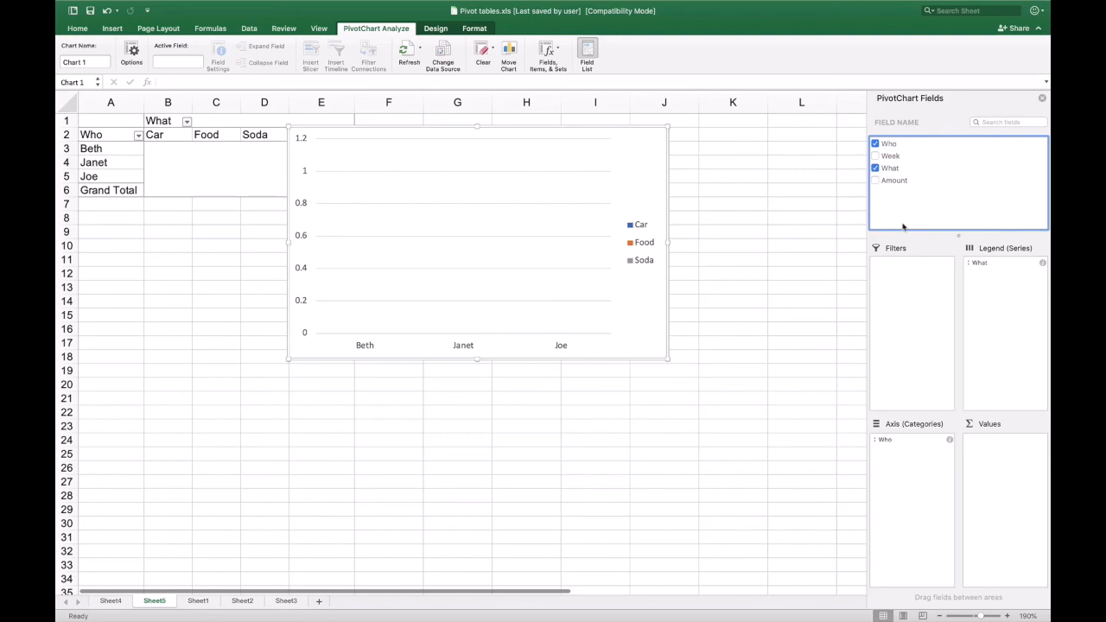
drag(894, 157, 906, 286)
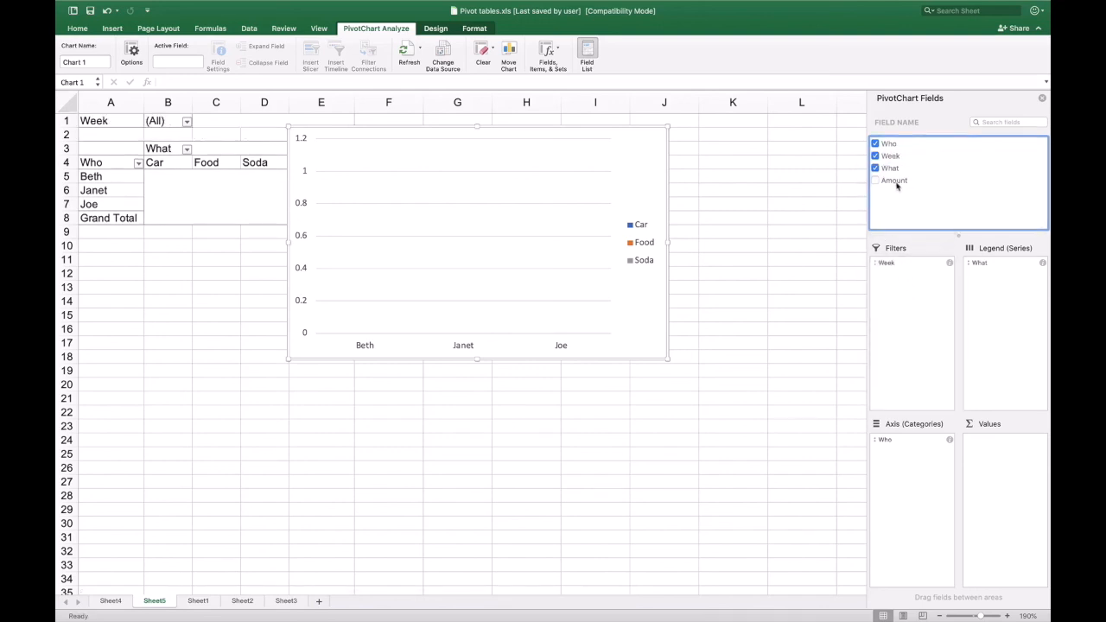
drag(897, 186, 1002, 459)
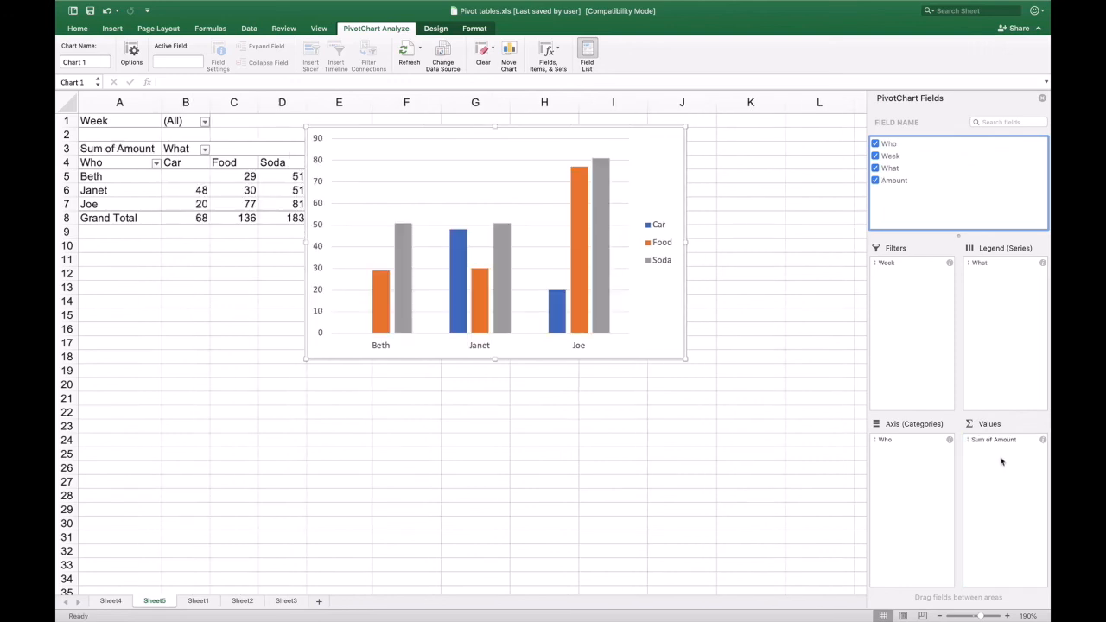
drag(652, 152, 677, 273)
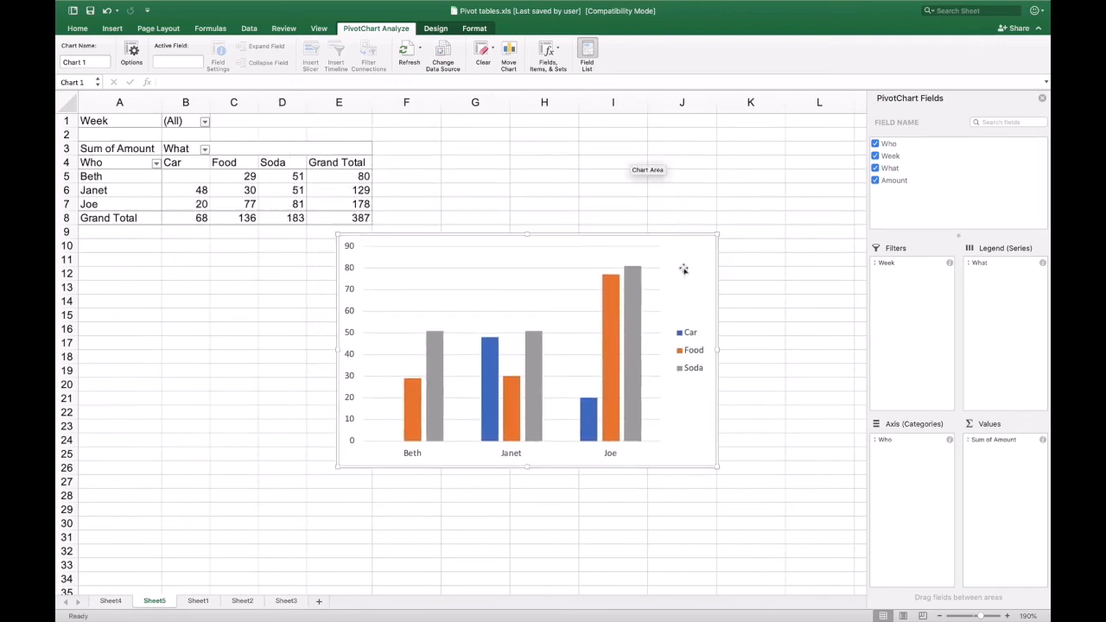